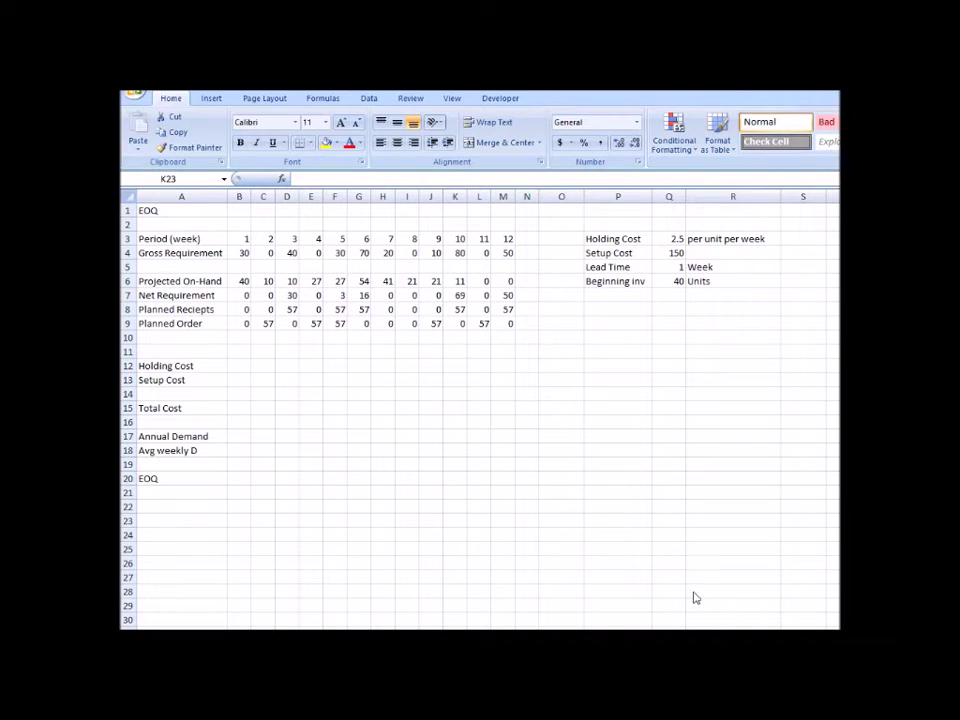
- Clear the old on-hand, requirement, receipt and order values from B6:M9
{"action": "left_click_drag", "start_coordinate": [243, 281], "coordinate": [499, 321]}
{"action": "key", "text": "Delete"}
- Review the 12 weekly gross requirements and the parameters: holding 2.5, setup 150, lead time 1, inventory 40
{"action": "left_click", "coordinate": [615, 480]}
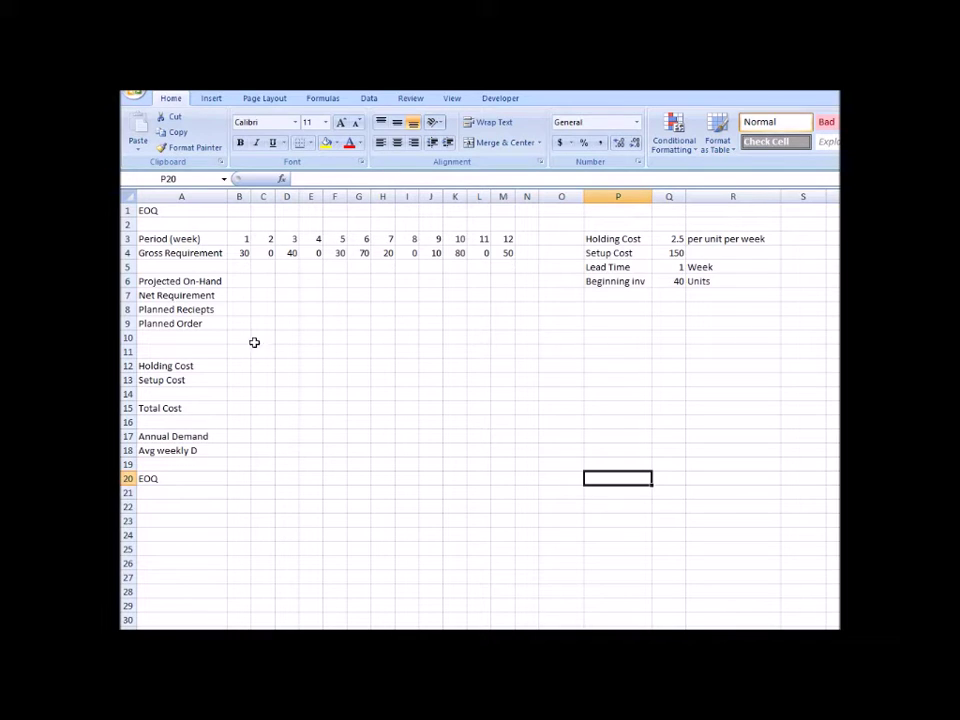
{"action": "left_click", "coordinate": [239, 253]}
{"action": "left_click_drag", "start_coordinate": [239, 253], "coordinate": [503, 252]}
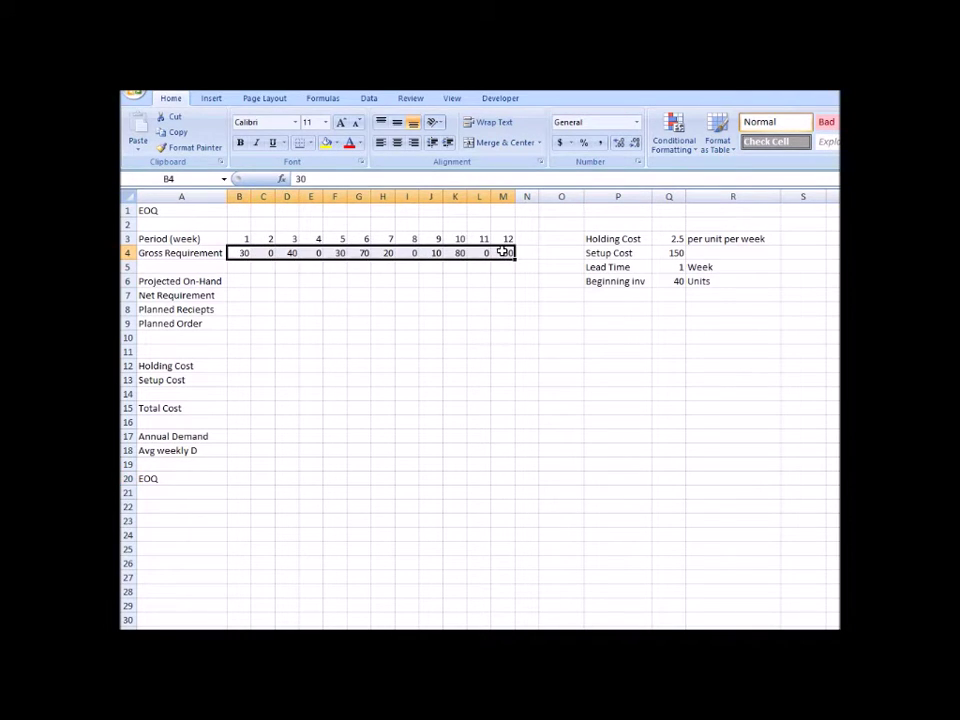
{"action": "left_click", "coordinate": [556, 347]}
{"action": "left_click", "coordinate": [666, 241]}
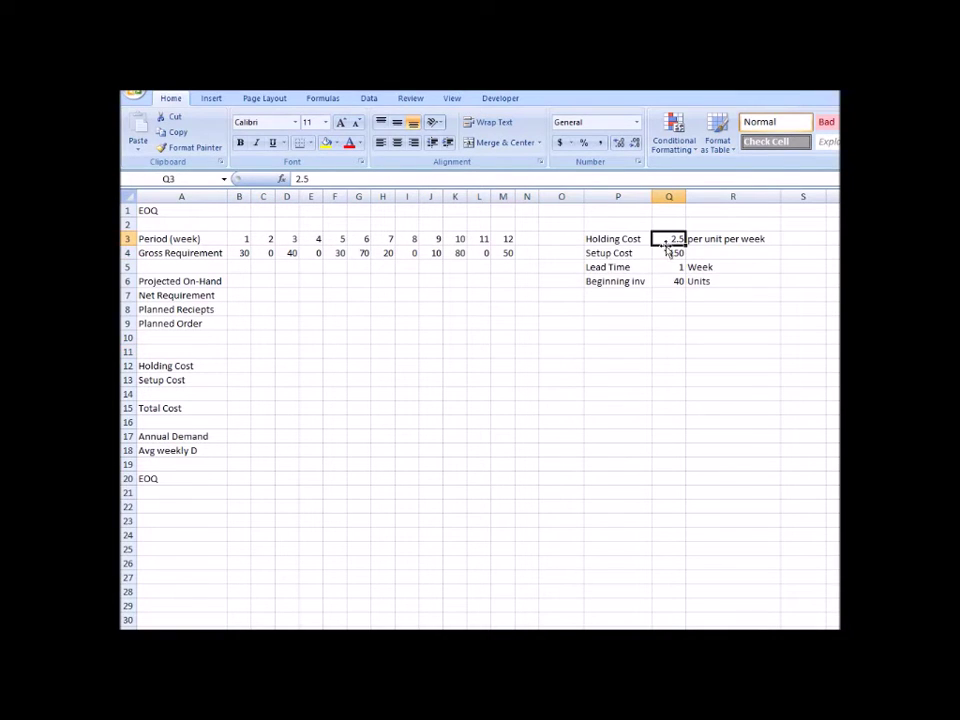
{"action": "left_click", "coordinate": [666, 253]}
{"action": "left_click", "coordinate": [663, 266]}
{"action": "left_click", "coordinate": [664, 281]}
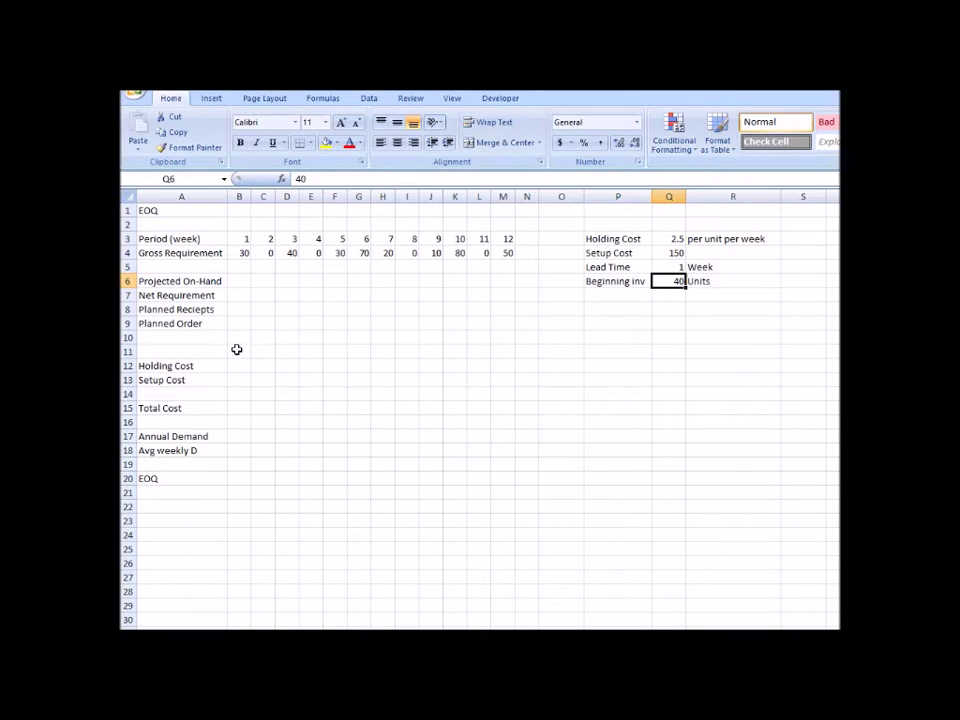
- Enter 40 as week 1's Projected On-Hand in B6
{"action": "left_click", "coordinate": [240, 282]}
{"action": "type", "text": "40"}
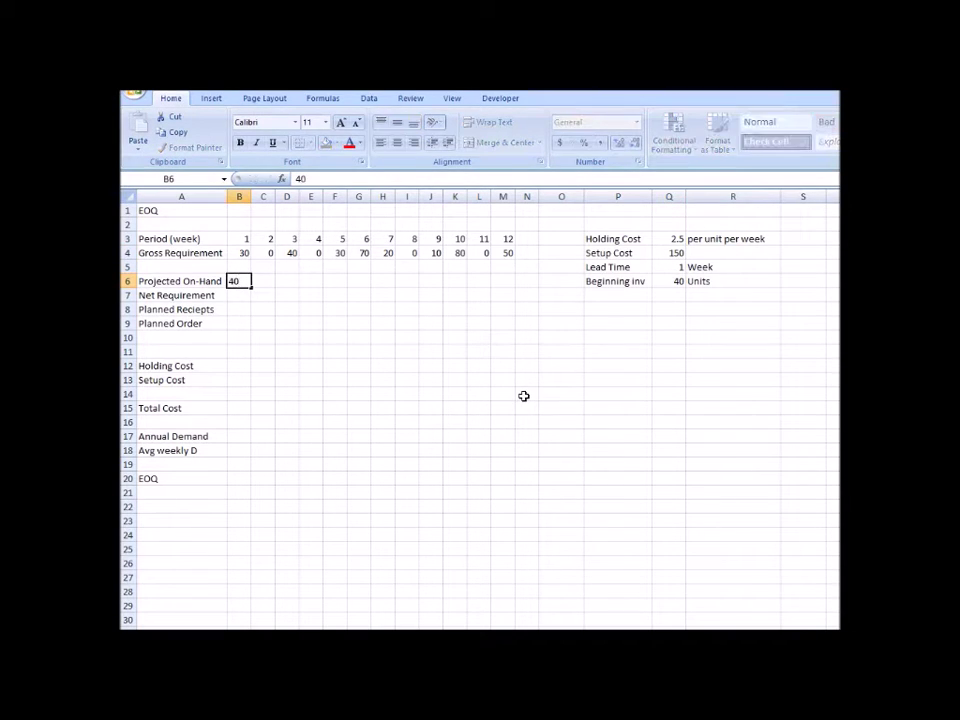
{"action": "key", "text": "Return"}
{"action": "left_click", "coordinate": [278, 408]}
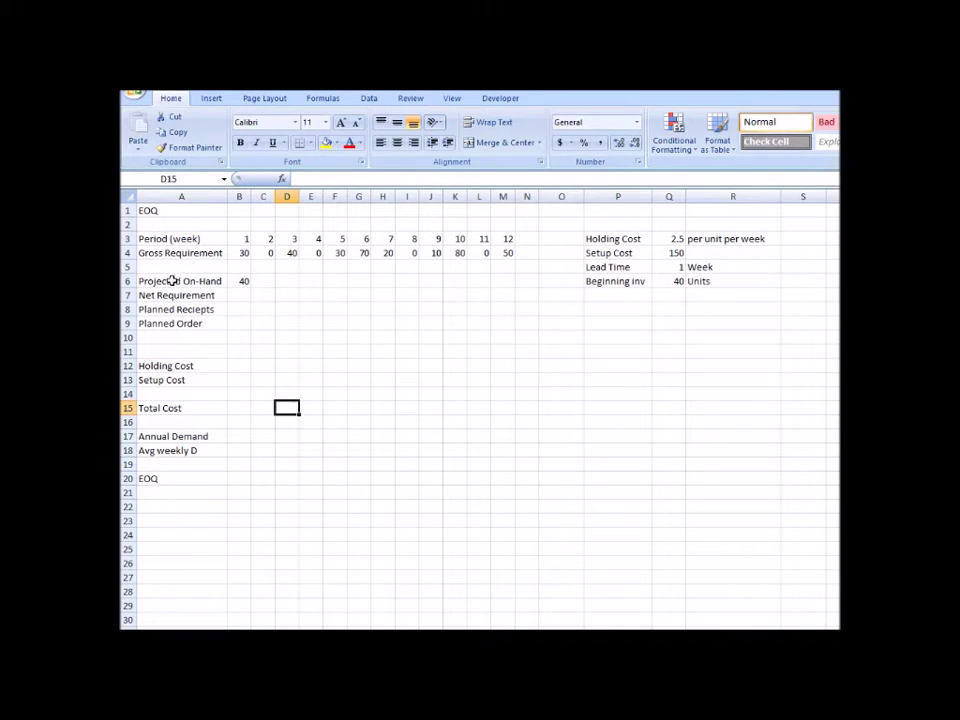
- Compute Avg weekly D in B18 as =AVERAGE(B4:M4), giving 27.5
{"action": "left_click", "coordinate": [237, 449]}
{"action": "type", "text": "="}
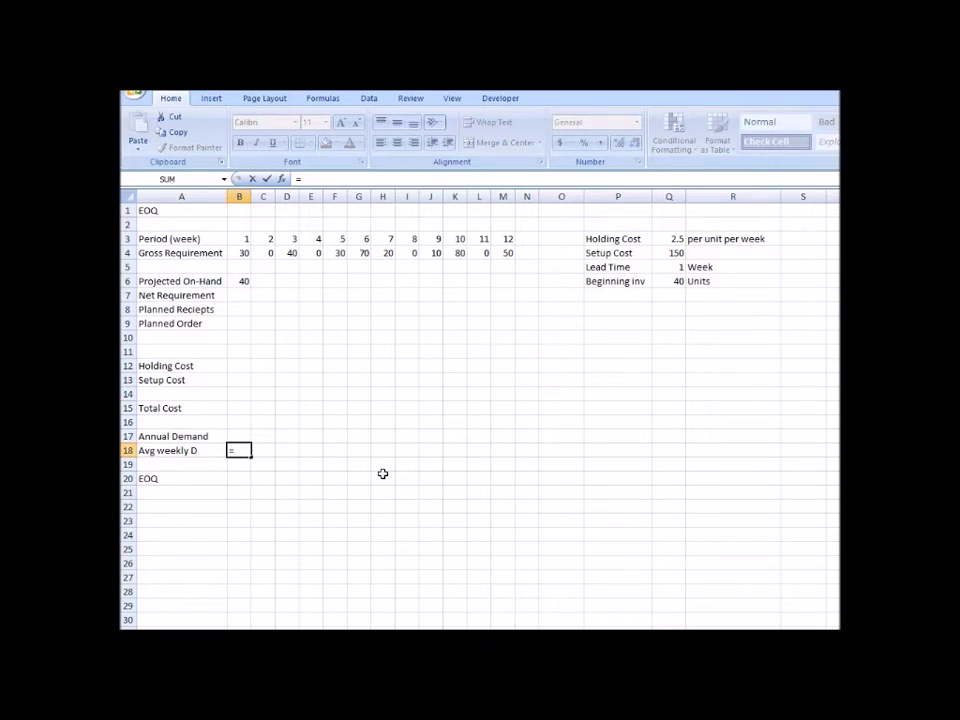
{"action": "type", "text": "ave"}
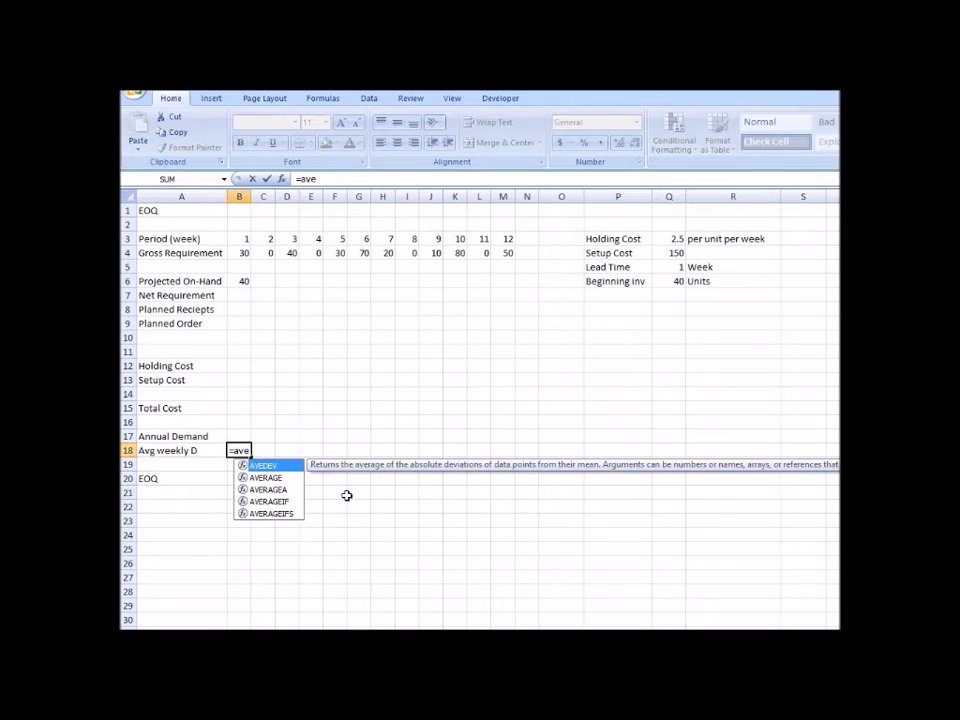
{"action": "double_click", "coordinate": [276, 467]}
{"action": "key", "text": "BackSpace"}
{"action": "key", "text": "BackSpace"}
{"action": "key", "text": "BackSpace"}
{"action": "key", "text": "BackSpace"}
{"action": "left_click", "coordinate": [268, 478]}
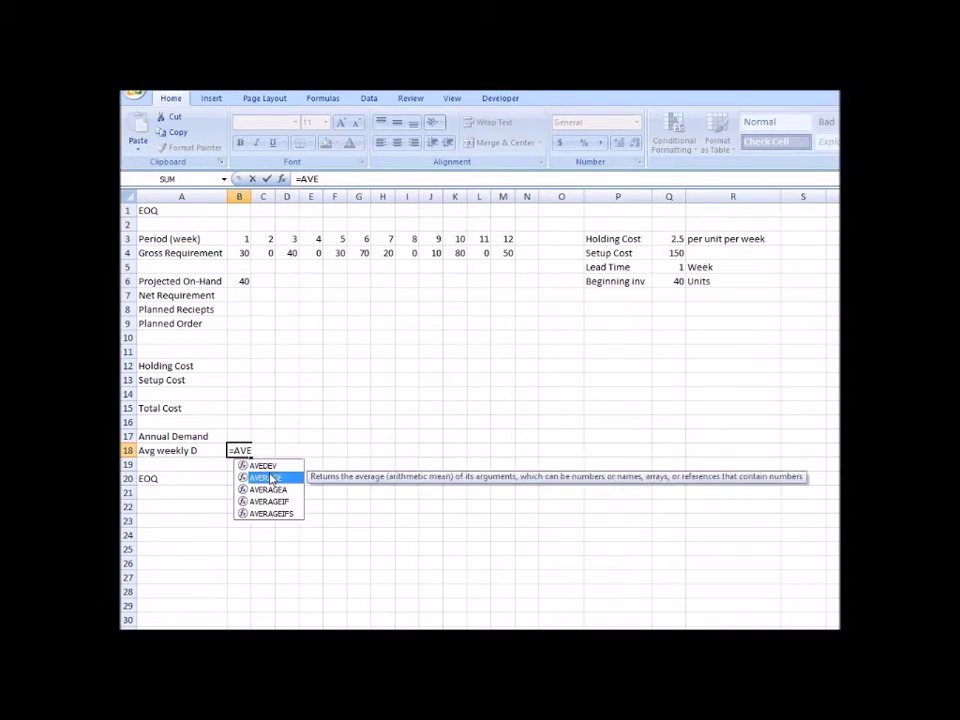
{"action": "double_click", "coordinate": [270, 478]}
{"action": "left_click", "coordinate": [245, 252]}
{"action": "left_click_drag", "start_coordinate": [245, 252], "coordinate": [506, 251]}
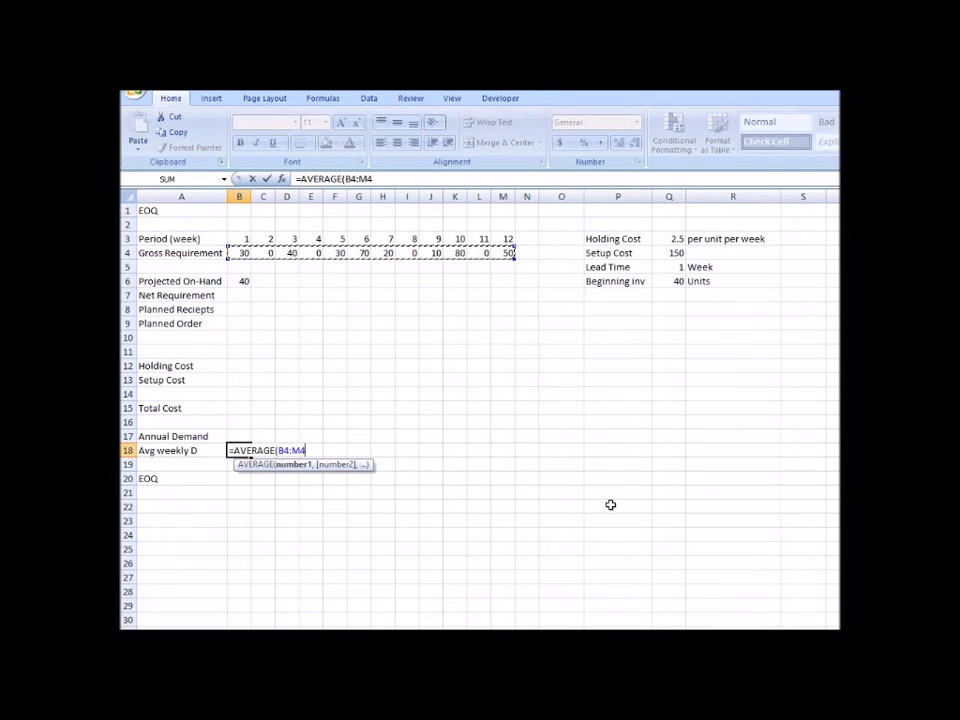
{"action": "key", "text": "ctrl+Return"}
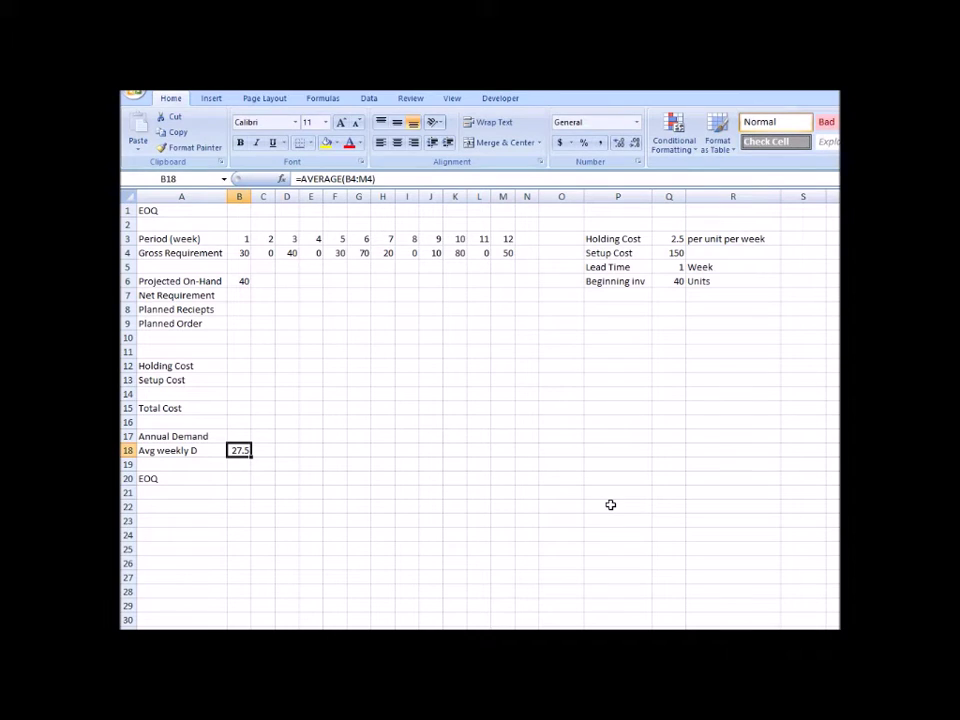
- Compute Annual Demand in B17 as =B18*52, giving 1430
{"action": "key", "text": "Up"}
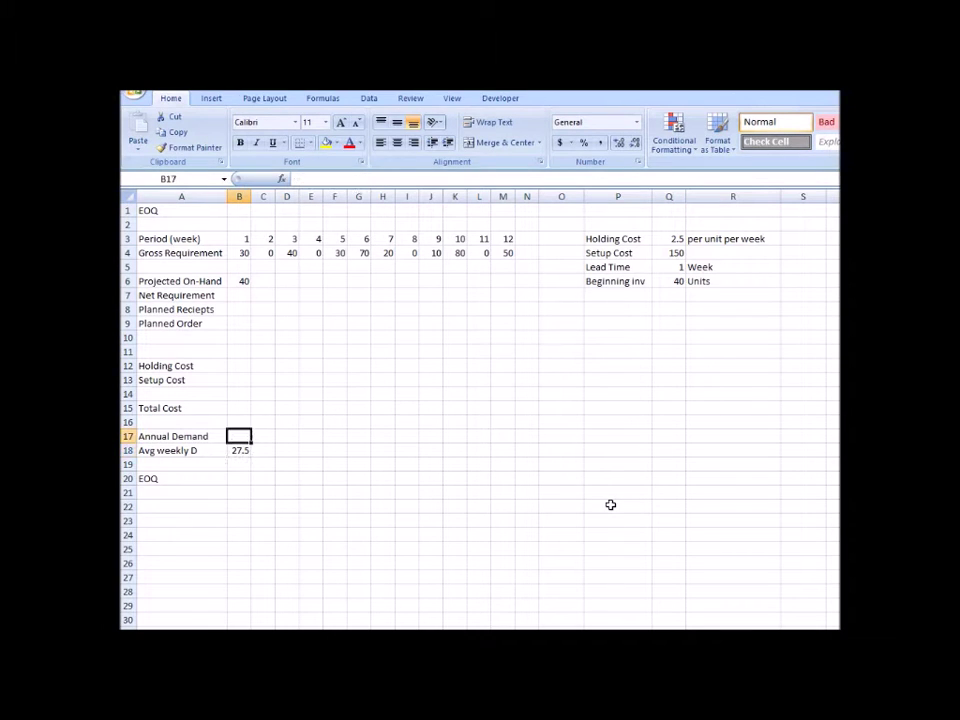
{"action": "type", "text": "=B18*52"}
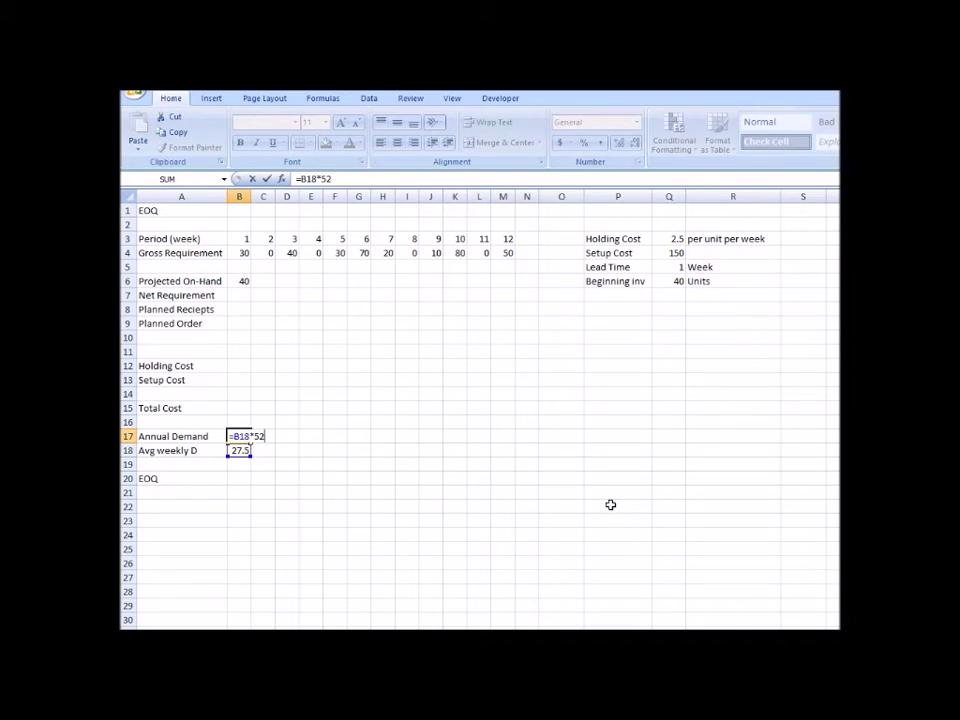
{"action": "key", "text": "Return"}
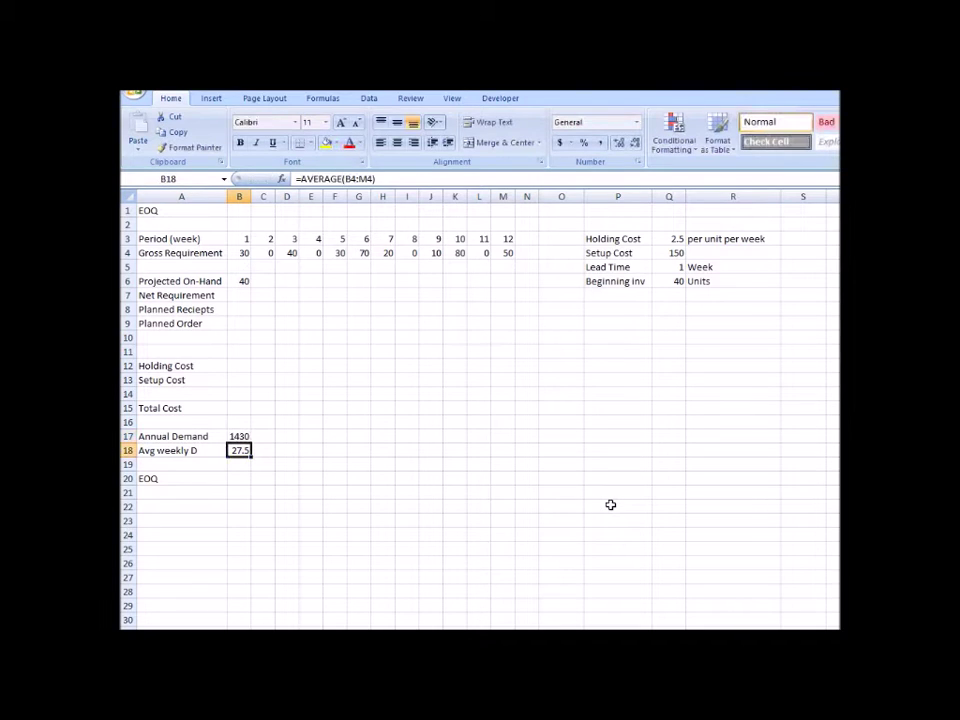
{"action": "left_click", "coordinate": [239, 478]}
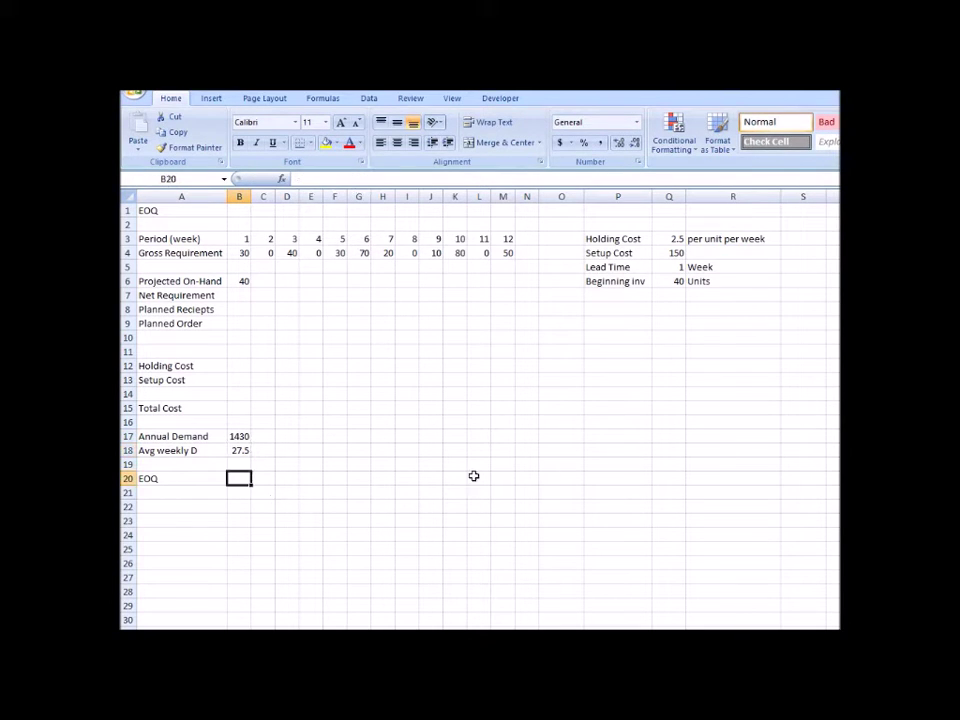
- Enter the EOQ formula =SQRT((2*B17*Q4)/(Q3*52)) in B20, giving about 57.4
{"action": "type", "text": "="}
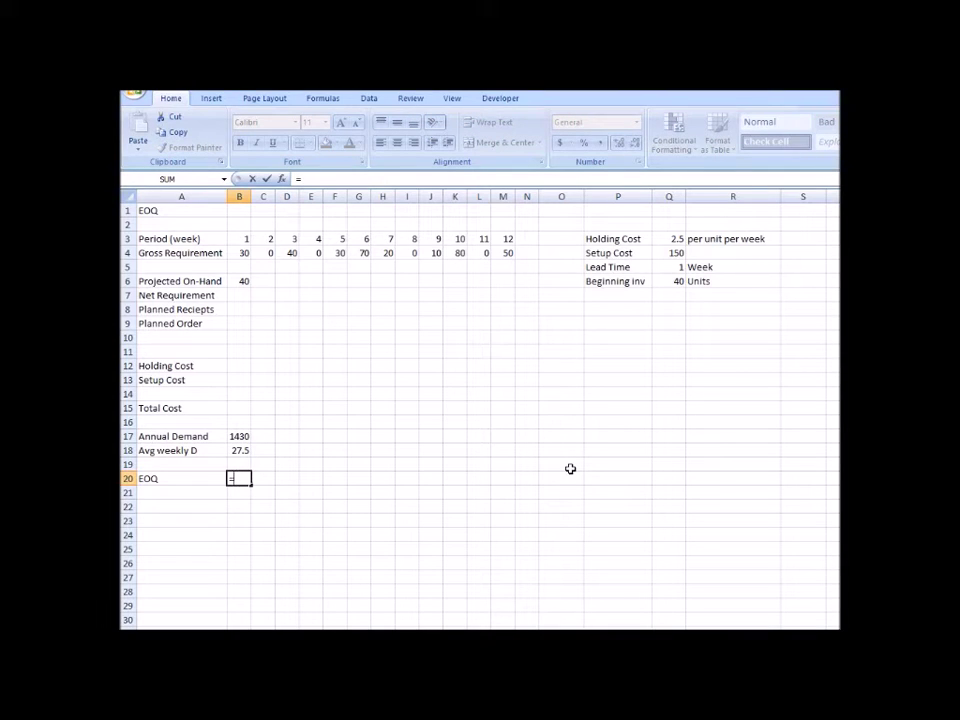
{"action": "type", "text": "sqrt"}
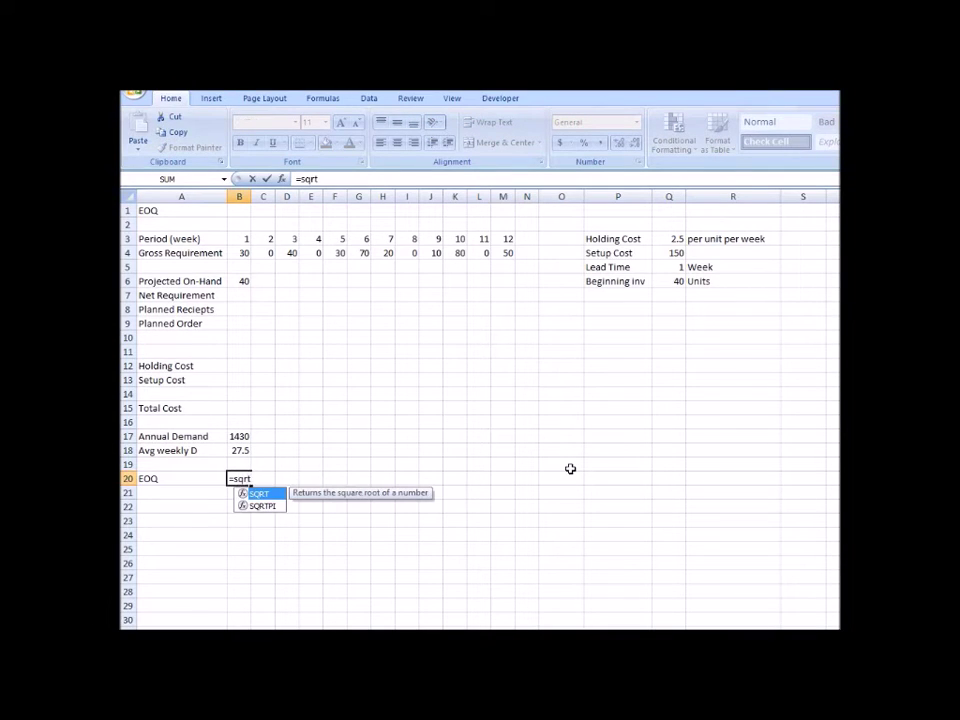
{"action": "type", "text": "(("}
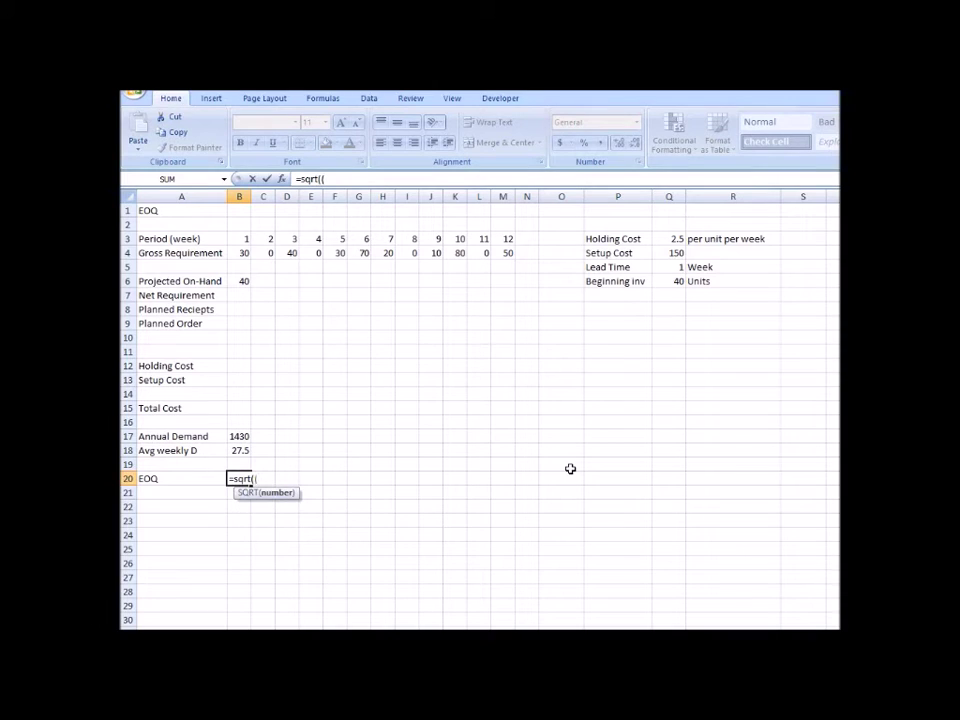
{"action": "type", "text": "2*"}
{"action": "left_click", "coordinate": [233, 438]}
{"action": "type", "text": "*"}
{"action": "left_click", "coordinate": [668, 253]}
{"action": "type", "text": ")"}
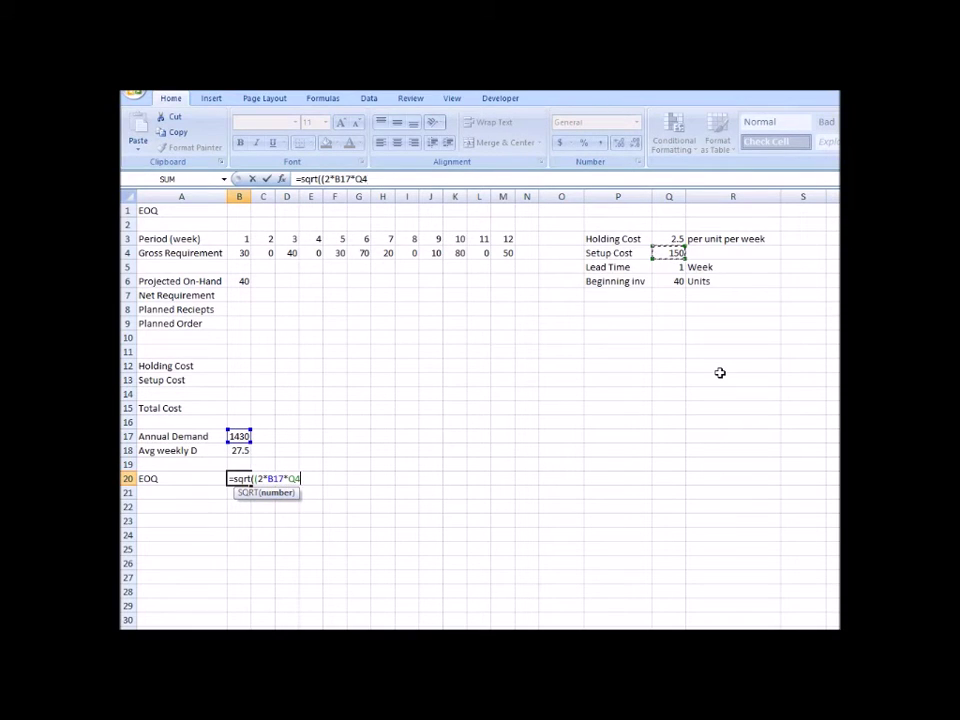
{"action": "type", "text": "/("}
{"action": "left_click", "coordinate": [670, 239]}
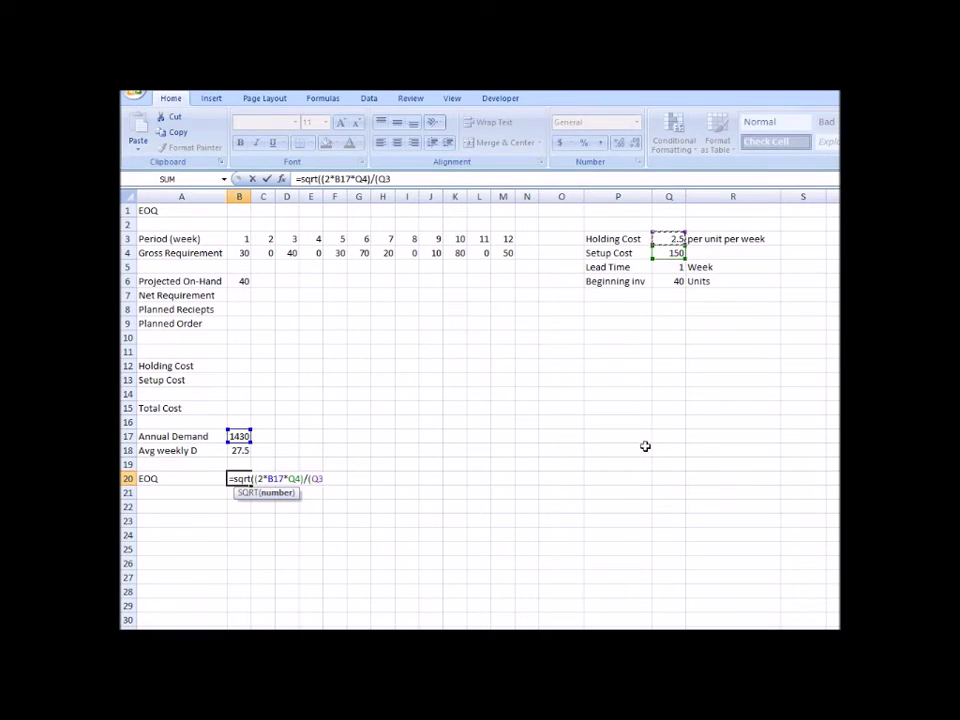
{"action": "type", "text": "*52)"}
{"action": "key", "text": "Return"}
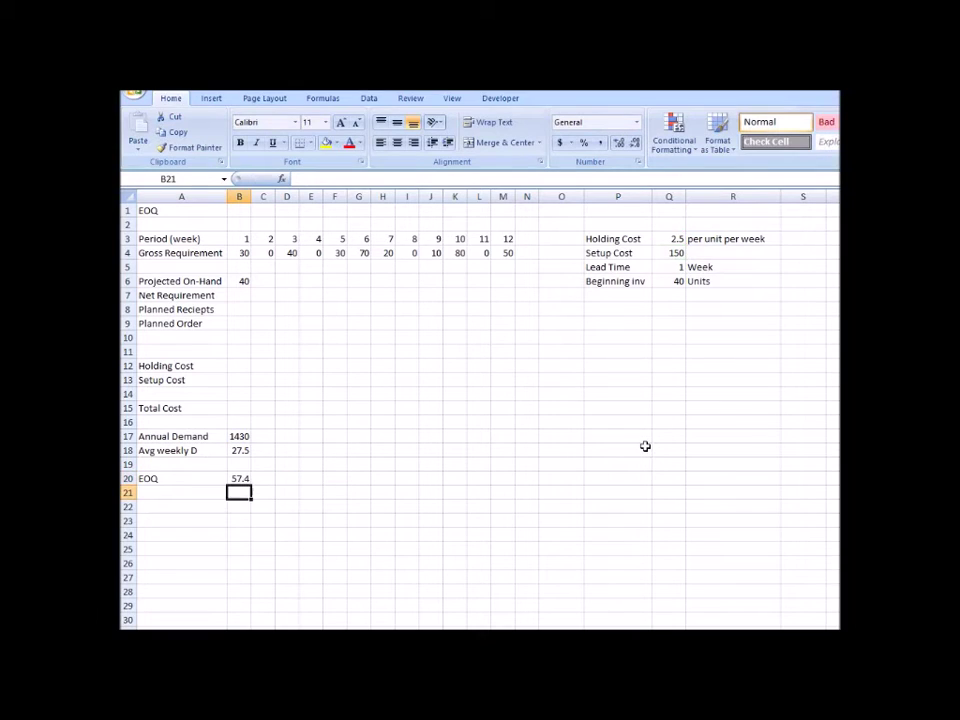
- Overwrite the EOQ in B20 with the rounded value 57
{"action": "key", "text": "Up"}
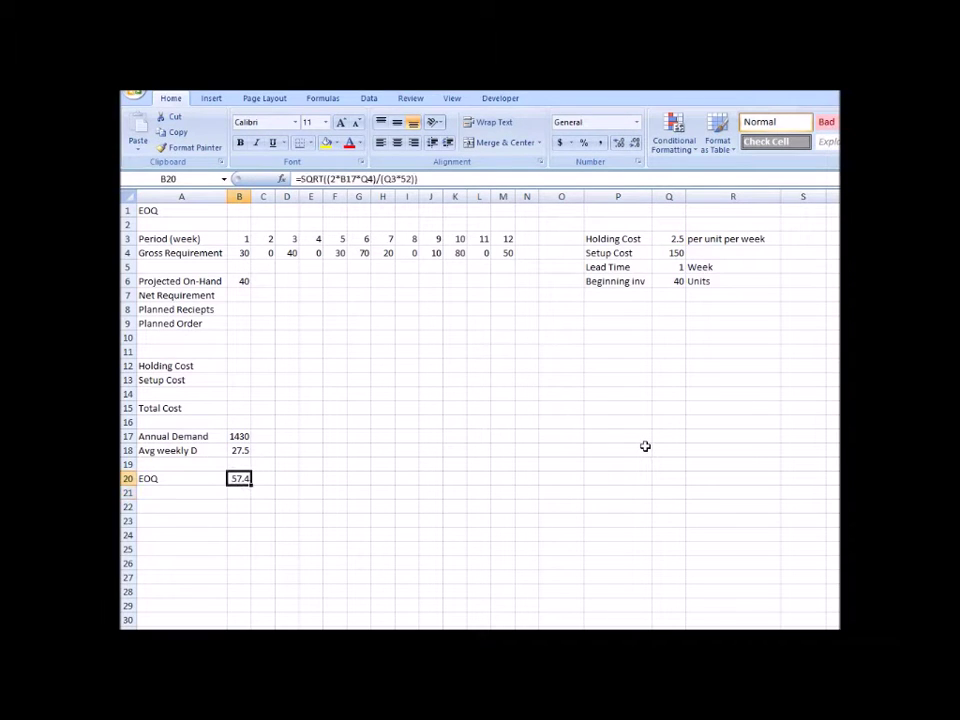
{"action": "type", "text": "5"}
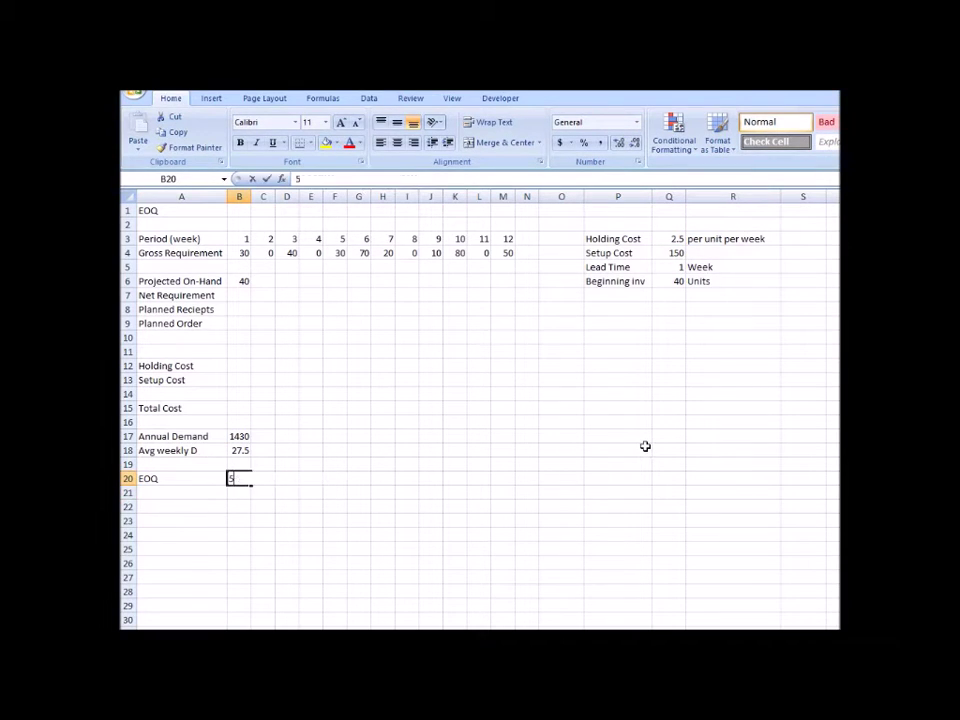
{"action": "type", "text": "7"}
{"action": "key", "text": "Return"}
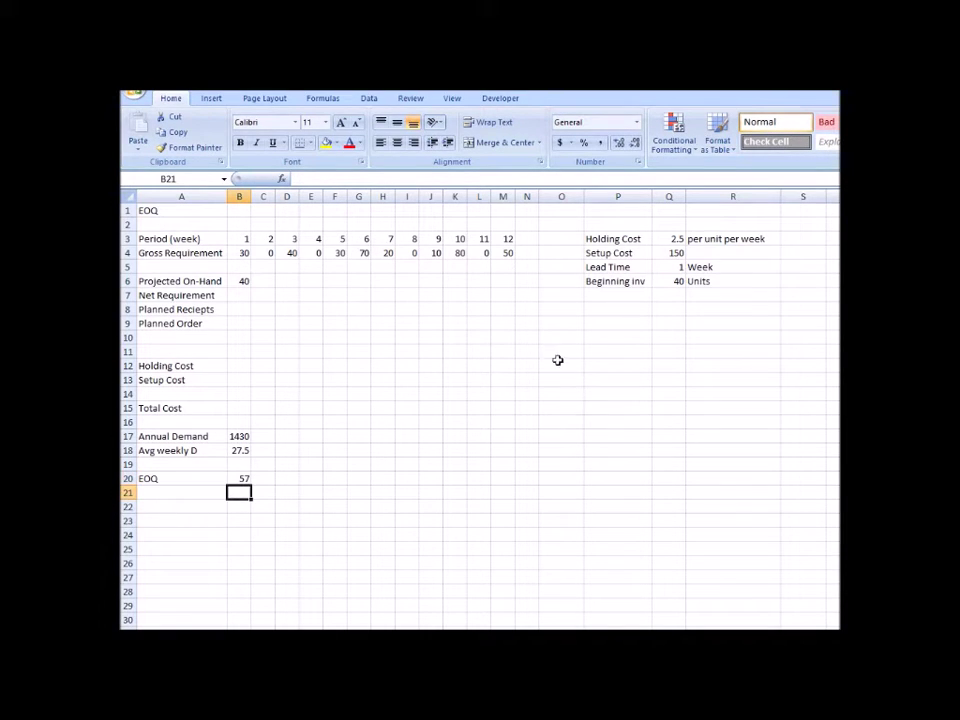
{"action": "left_click_drag", "start_coordinate": [563, 368], "coordinate": [562, 351]}
- Set week 1's net requirement, planned receipt and planned order to 0
{"action": "left_click", "coordinate": [239, 366]}
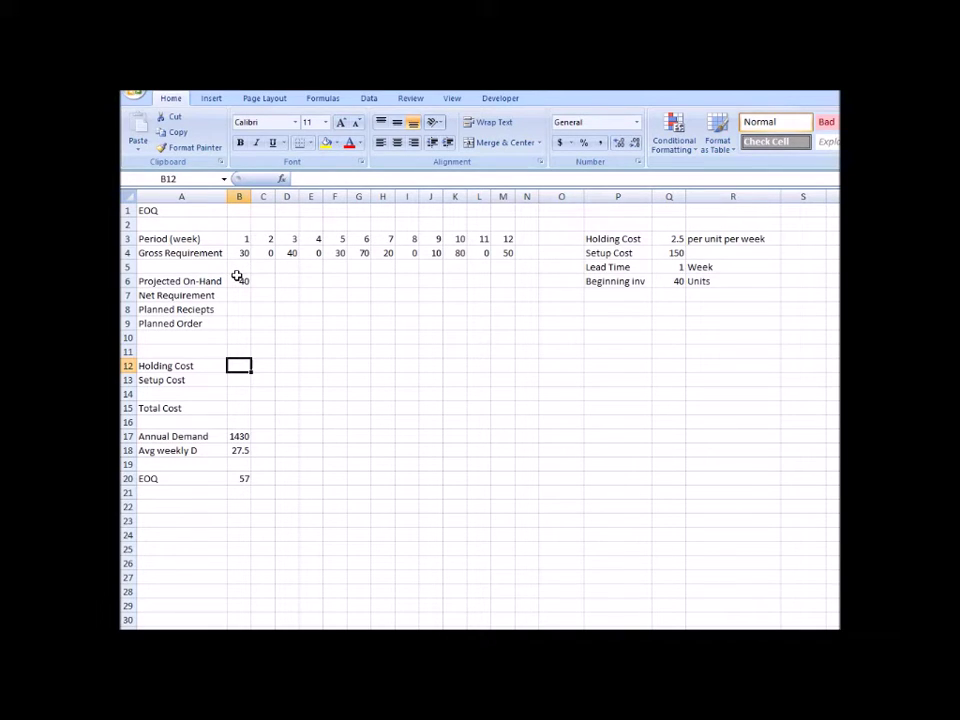
{"action": "left_click", "coordinate": [238, 294]}
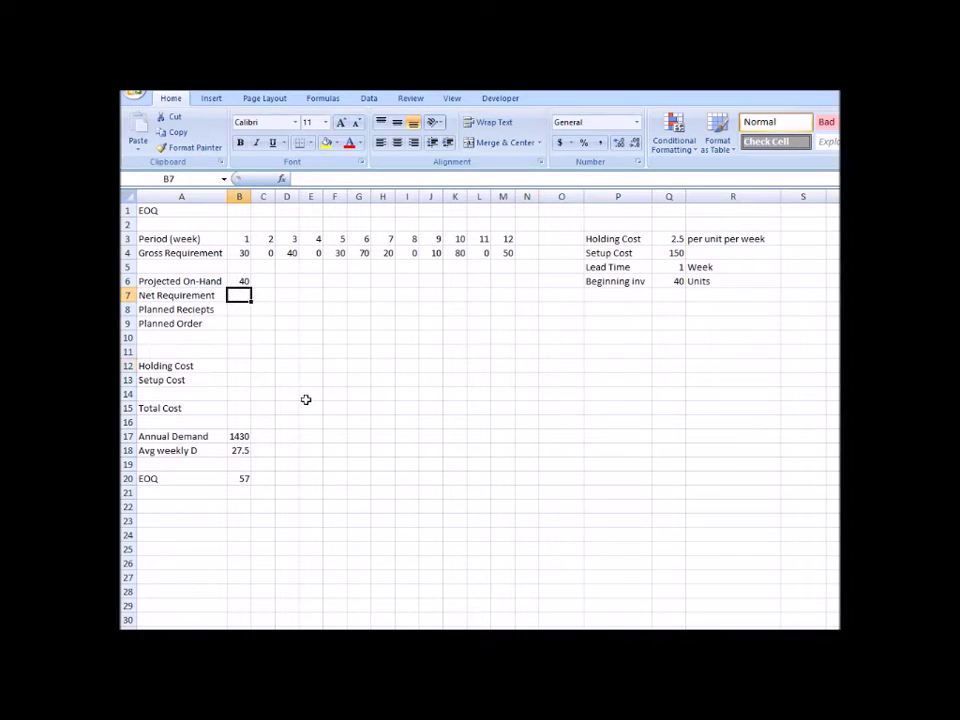
{"action": "type", "text": "="}
{"action": "type", "text": "0"}
{"action": "key", "text": "Return"}
{"action": "type", "text": "0"}
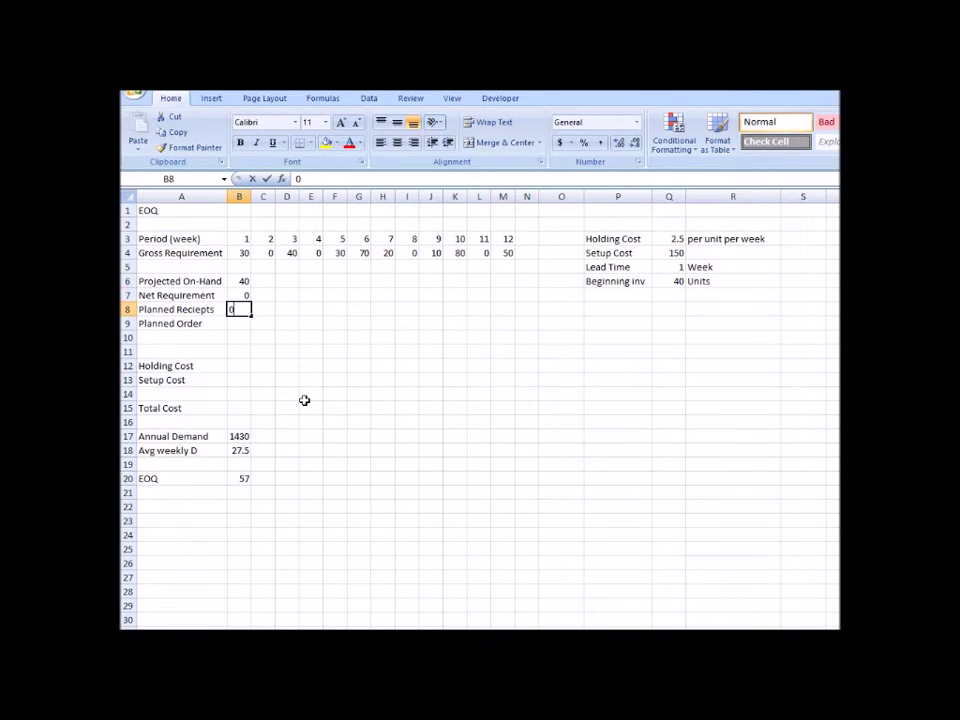
{"action": "key", "text": "Return"}
{"action": "type", "text": "0"}
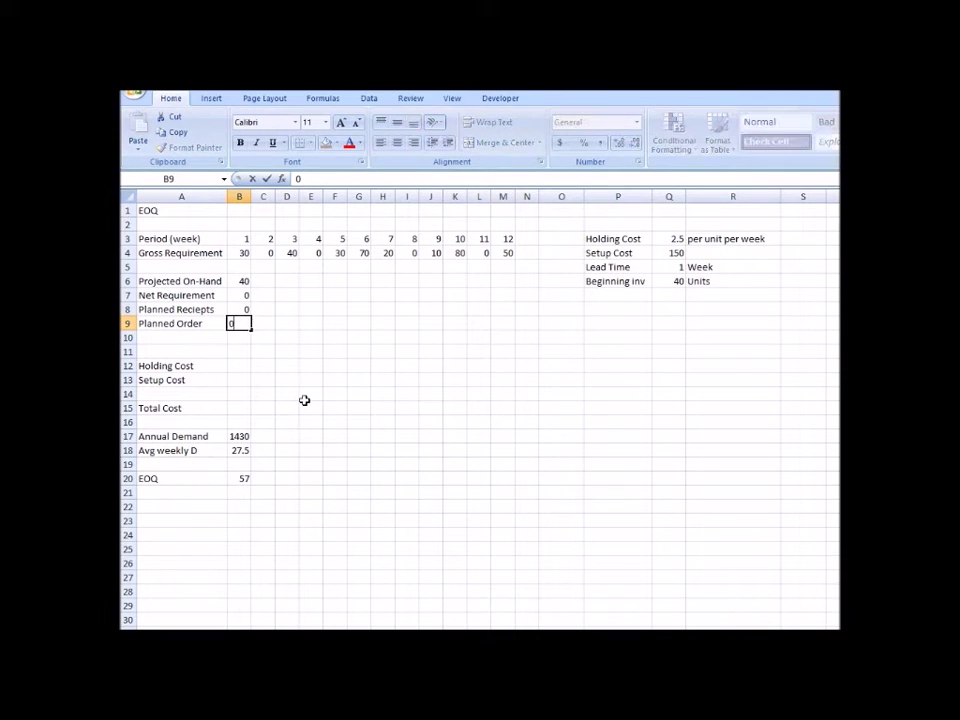
{"action": "key", "text": "Return"}
- Enter week 2's projected on-hand 10, net requirement 0 and planned receipt 0
{"action": "left_click", "coordinate": [277, 282]}
{"action": "type", "text": "1"}
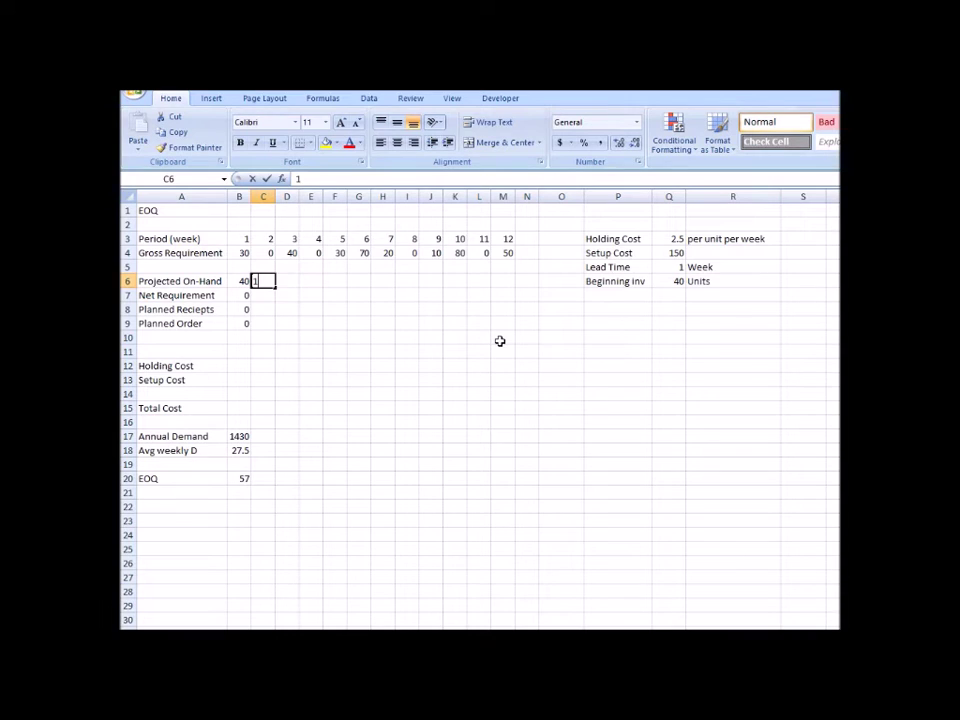
{"action": "type", "text": "0"}
{"action": "key", "text": "Return"}
{"action": "type", "text": "0"}
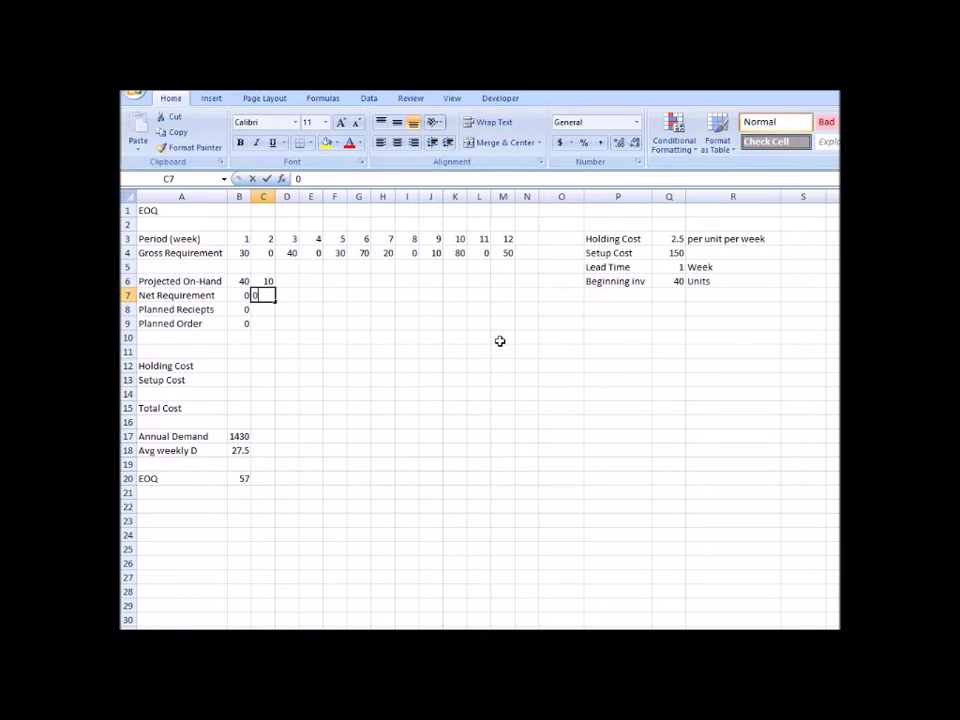
{"action": "key", "text": "Return"}
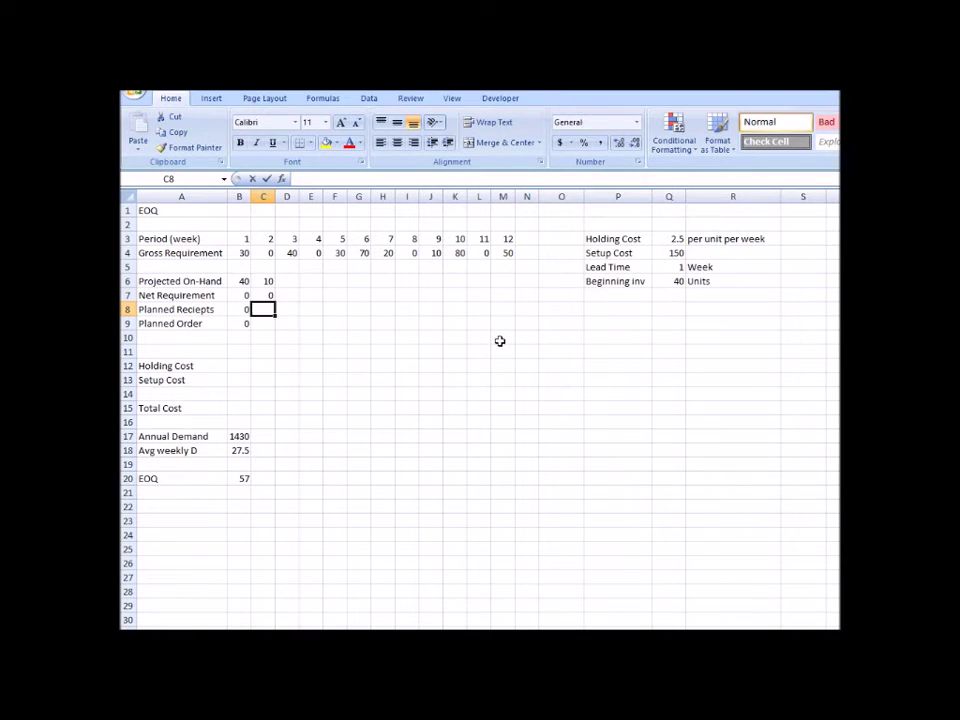
{"action": "type", "text": "0"}
{"action": "key", "text": "Up"}
{"action": "key", "text": "Up"}
{"action": "key", "text": "Right"}
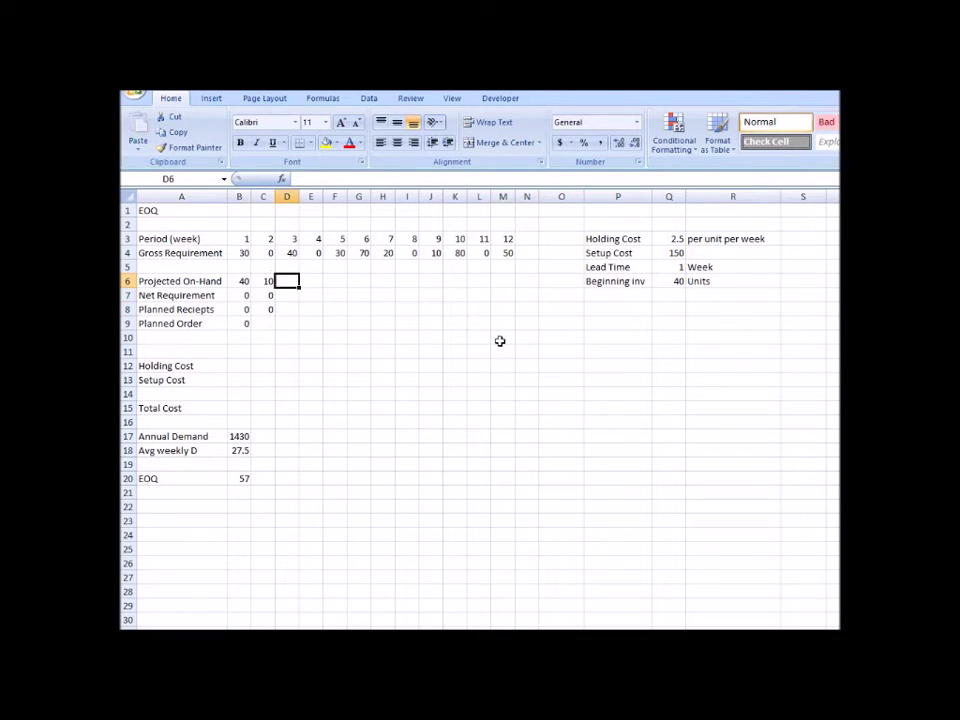
- Fill D6:D8 with 10, 30 and 57, and put a 57 planned order in C9
{"action": "type", "text": "10"}
{"action": "key", "text": "Return"}
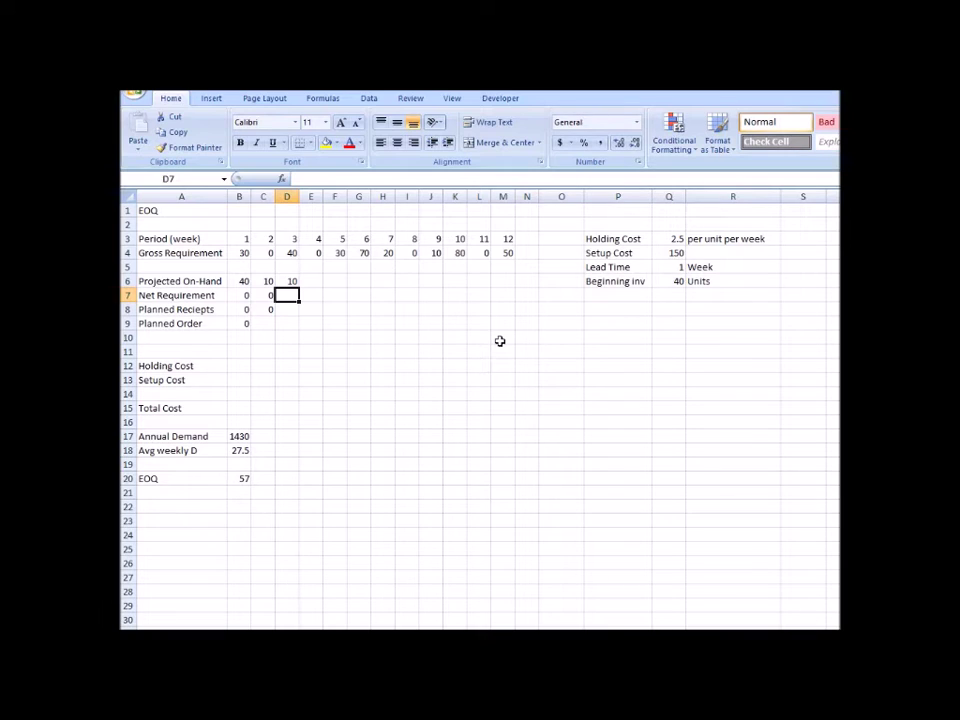
{"action": "type", "text": "30"}
{"action": "key", "text": "Return"}
{"action": "type", "text": "5"}
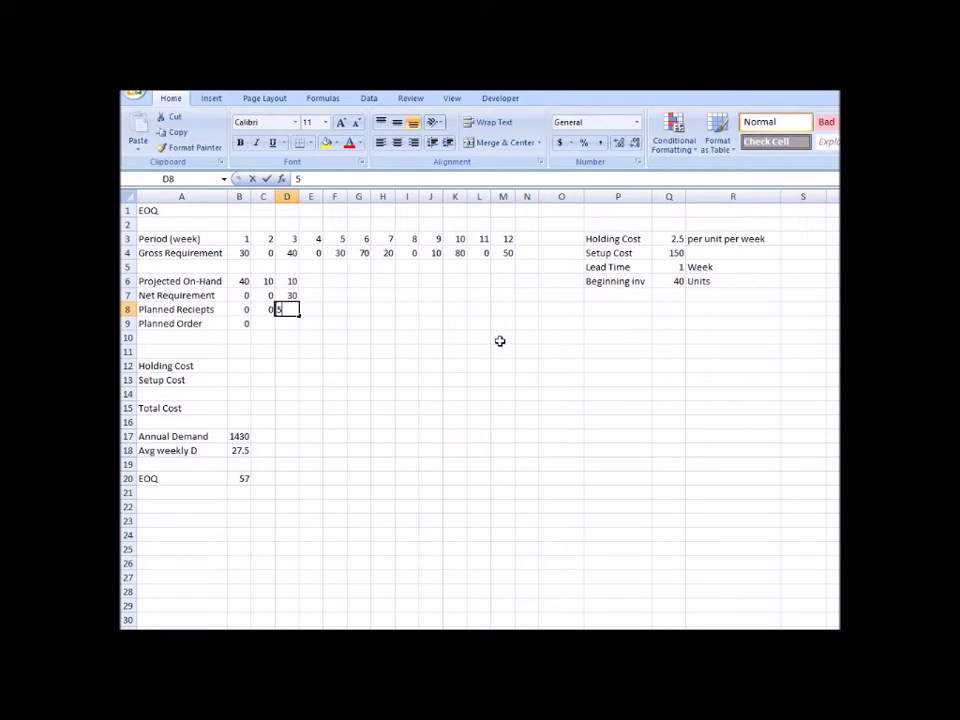
{"action": "type", "text": "7"}
{"action": "key", "text": "Return"}
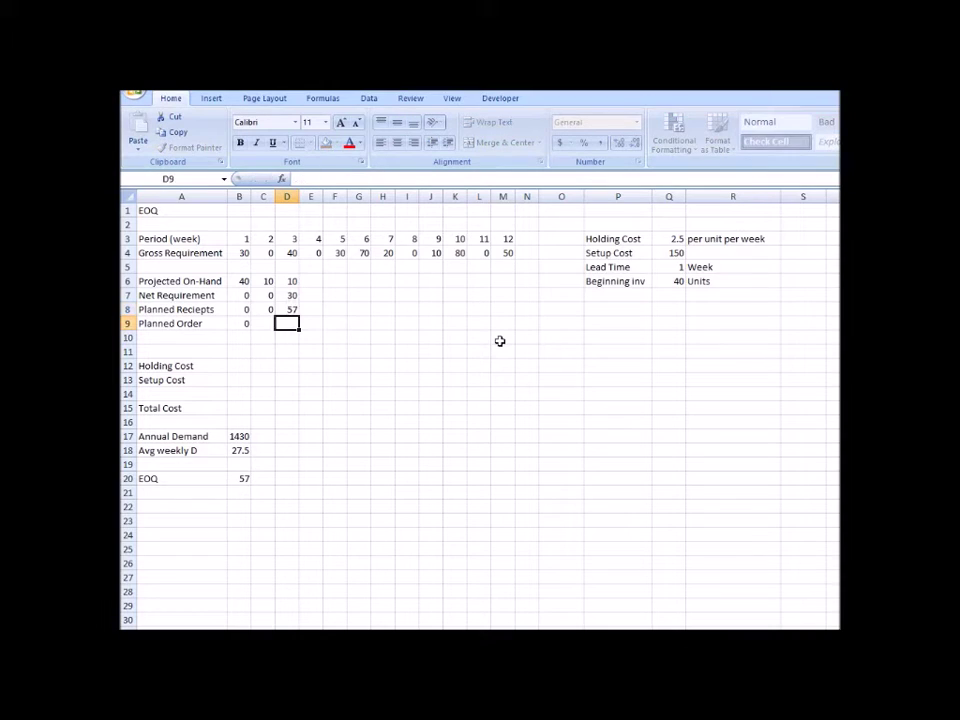
{"action": "key", "text": "Left"}
{"action": "type", "text": "5"}
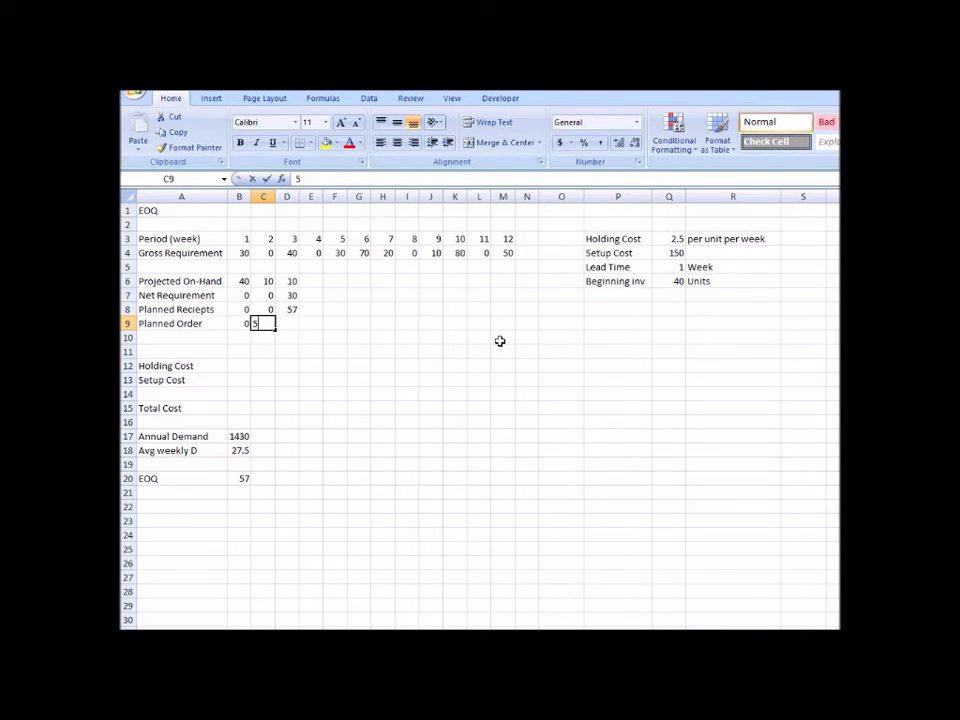
{"action": "type", "text": "7"}
{"action": "key", "text": "Return"}
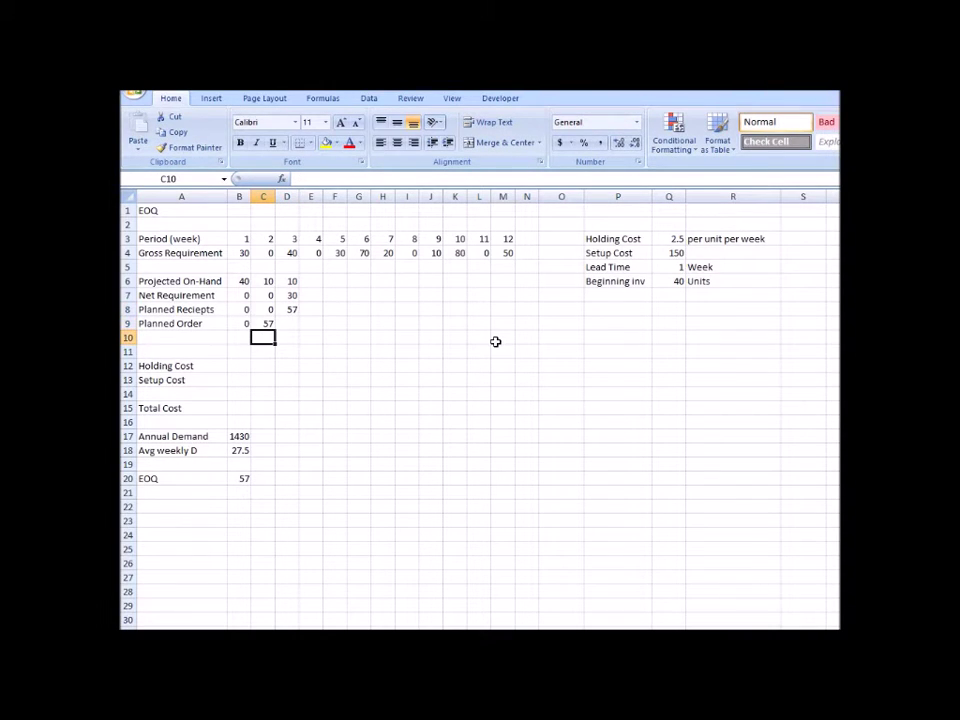
{"action": "left_click", "coordinate": [311, 283]}
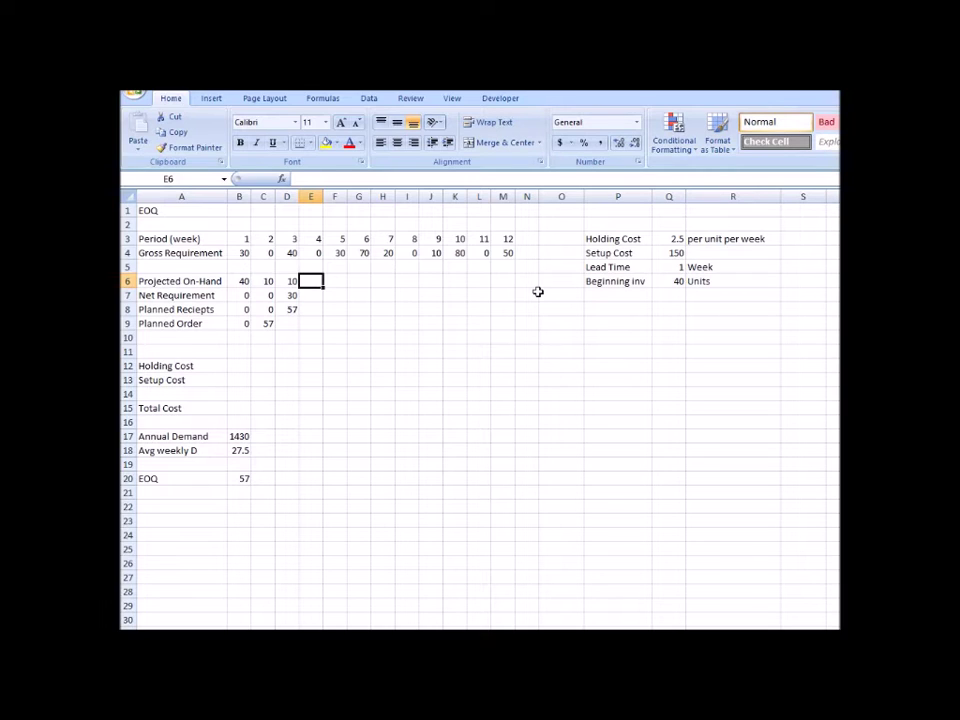
- Enter week 4's on-hand 27, net requirement 0, receipt 0, and week 3's order of 0
{"action": "type", "text": "27"}
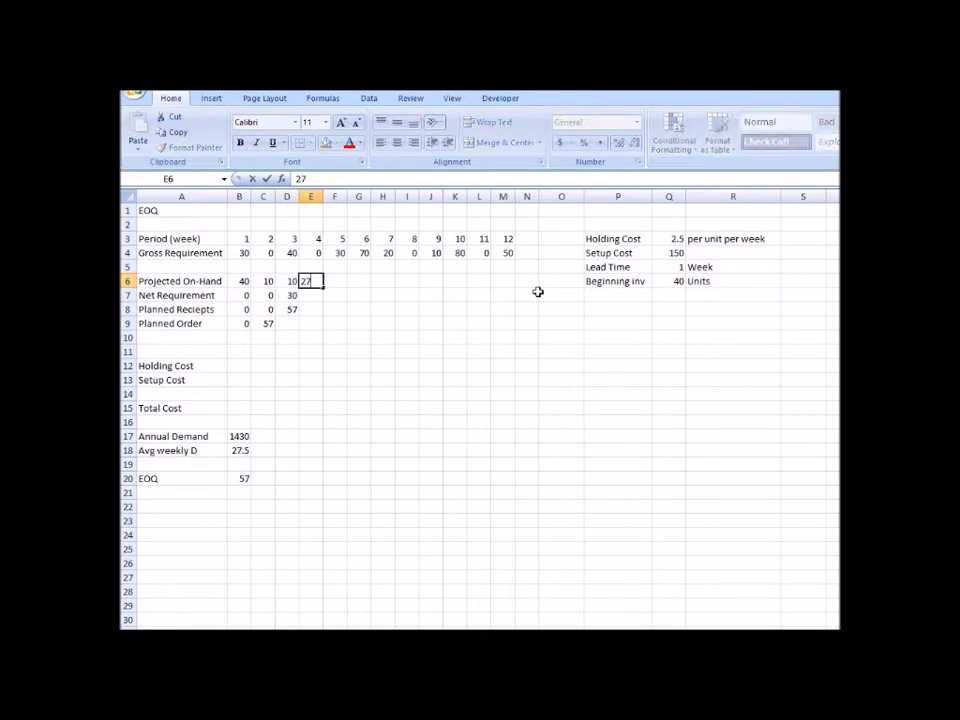
{"action": "key", "text": "Return"}
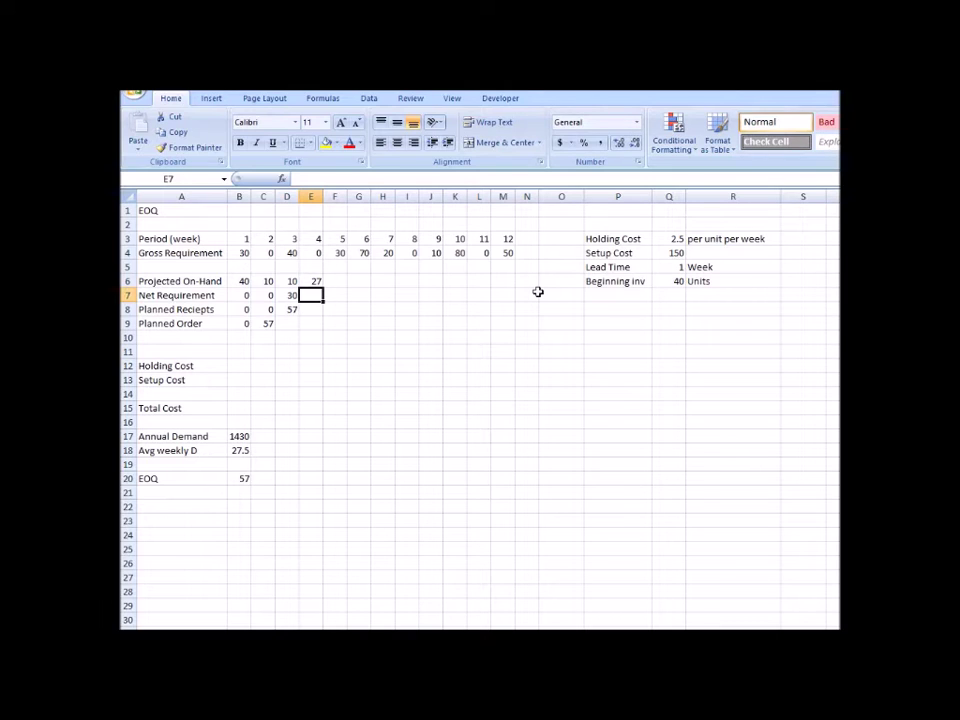
{"action": "type", "text": "0"}
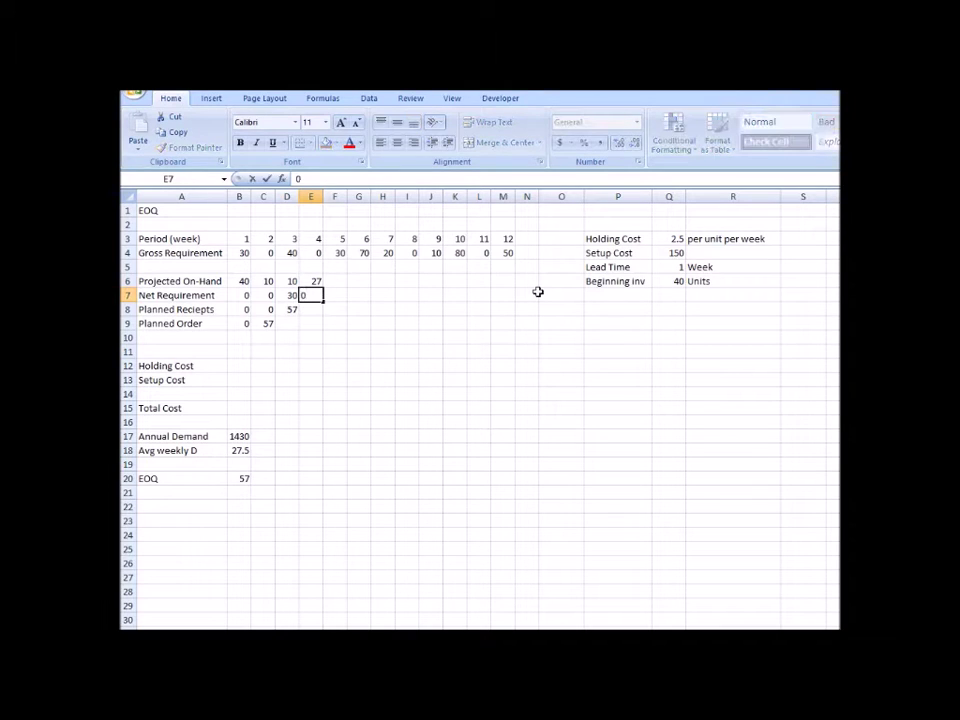
{"action": "key", "text": "Return"}
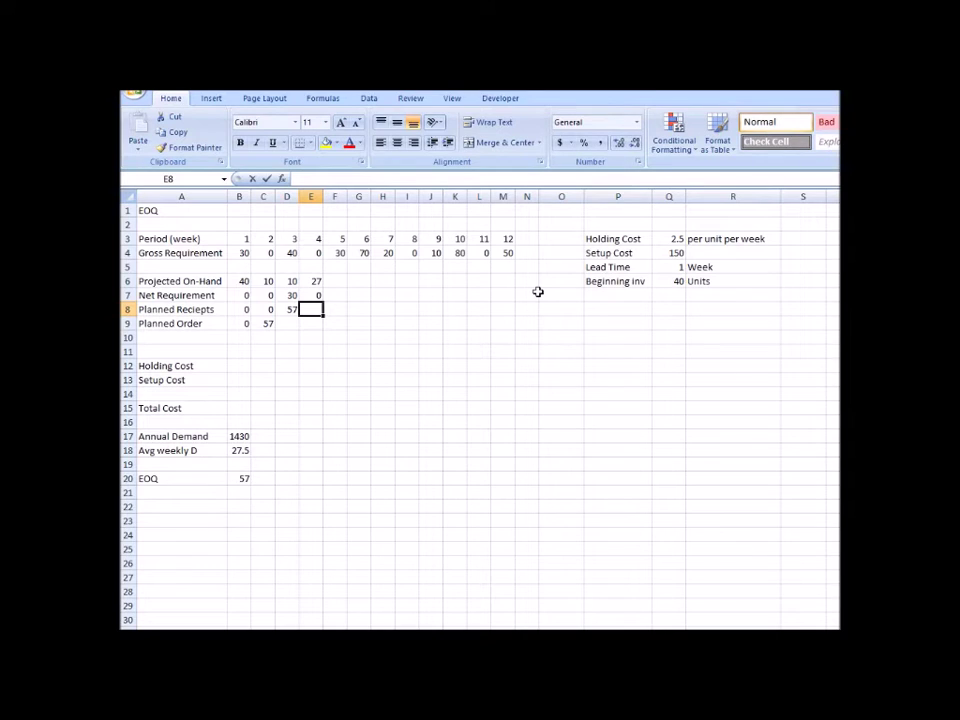
{"action": "type", "text": "0"}
{"action": "key", "text": "Return"}
{"action": "key", "text": "Left"}
{"action": "type", "text": "0"}
{"action": "key", "text": "Right"}
- Enter week 5's on-hand 27, net requirement 3, receipt 57, and week 4's order of 57
{"action": "key", "text": "Up"}
{"action": "key", "text": "Up"}
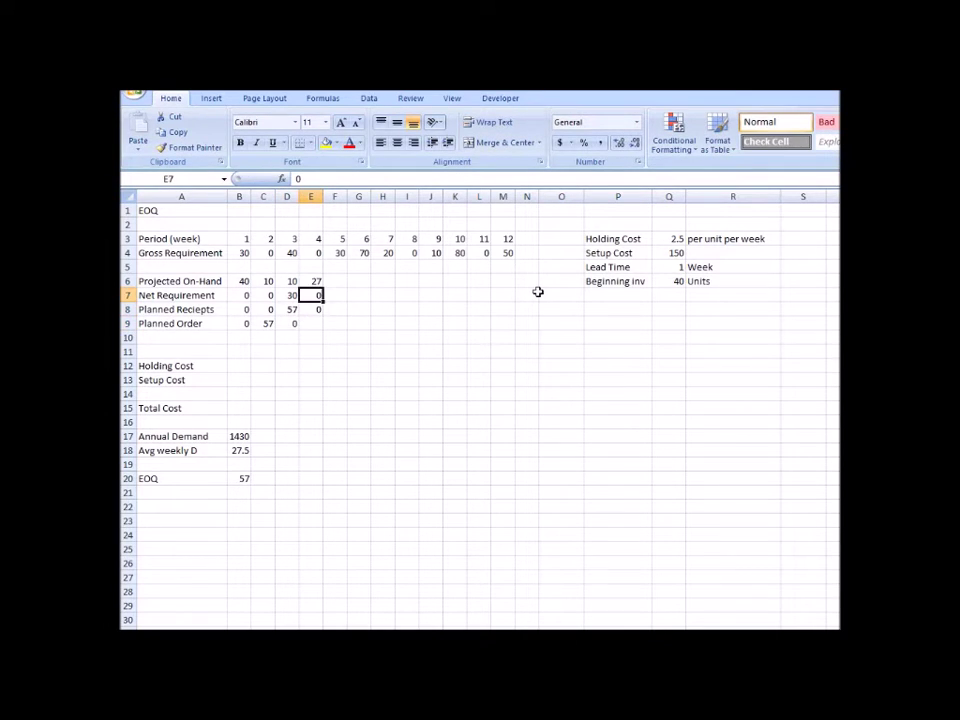
{"action": "key", "text": "Up"}
{"action": "key", "text": "Right"}
{"action": "type", "text": "2"}
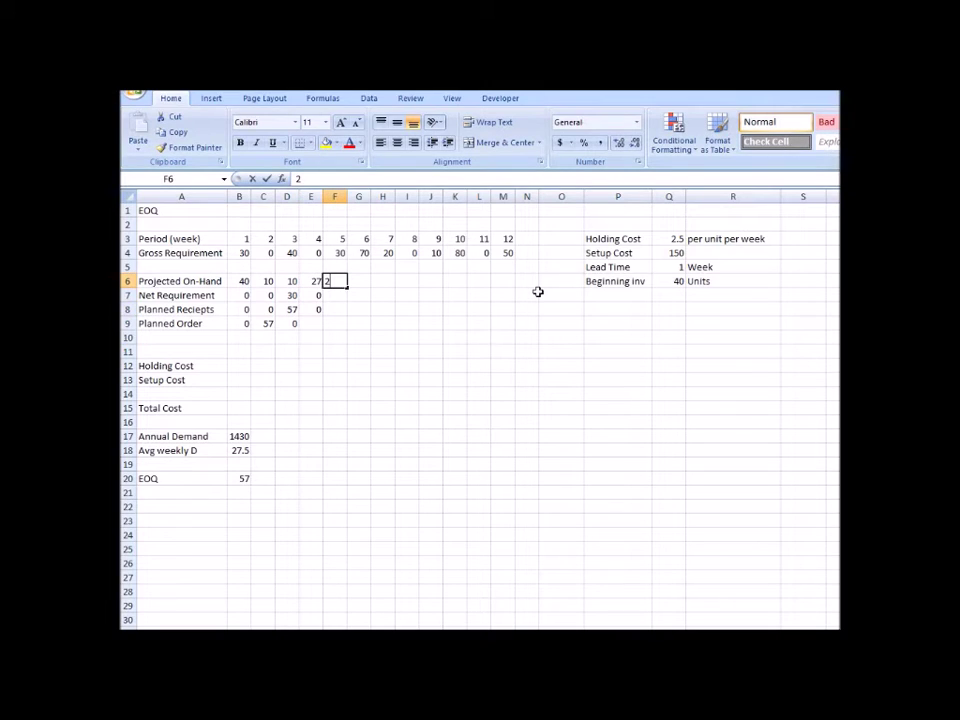
{"action": "type", "text": "7"}
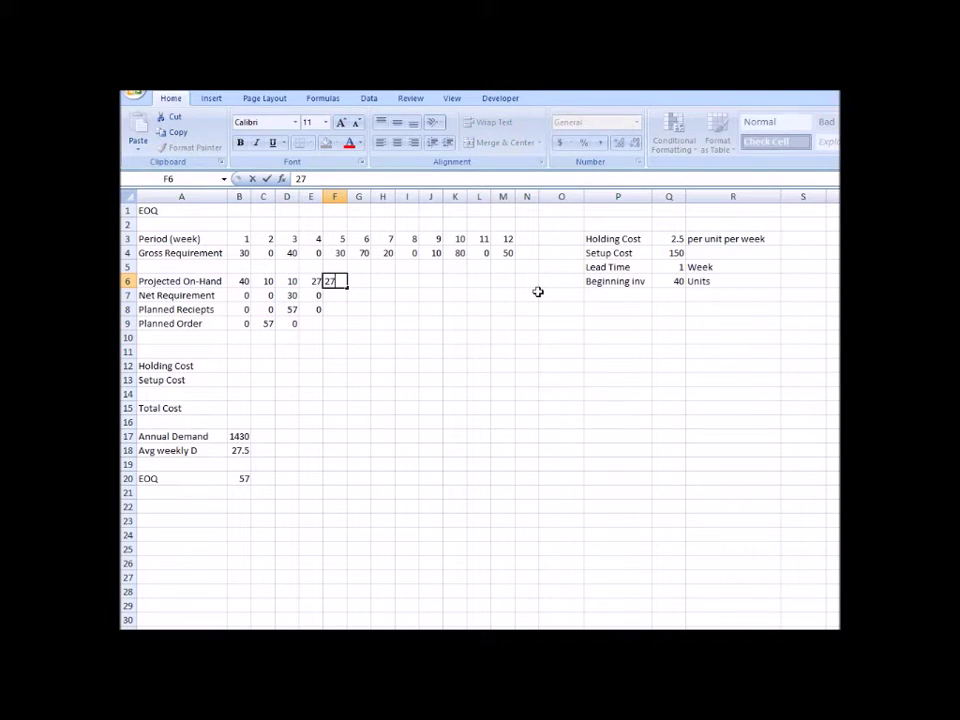
{"action": "key", "text": "Return"}
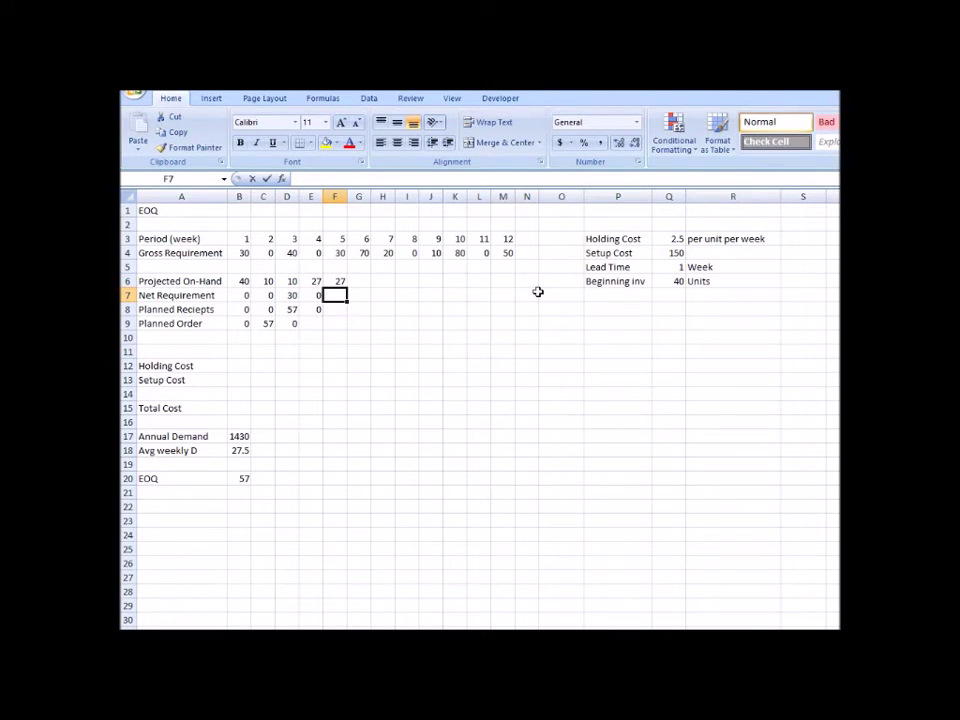
{"action": "type", "text": "3"}
{"action": "key", "text": "Return"}
{"action": "type", "text": "5"}
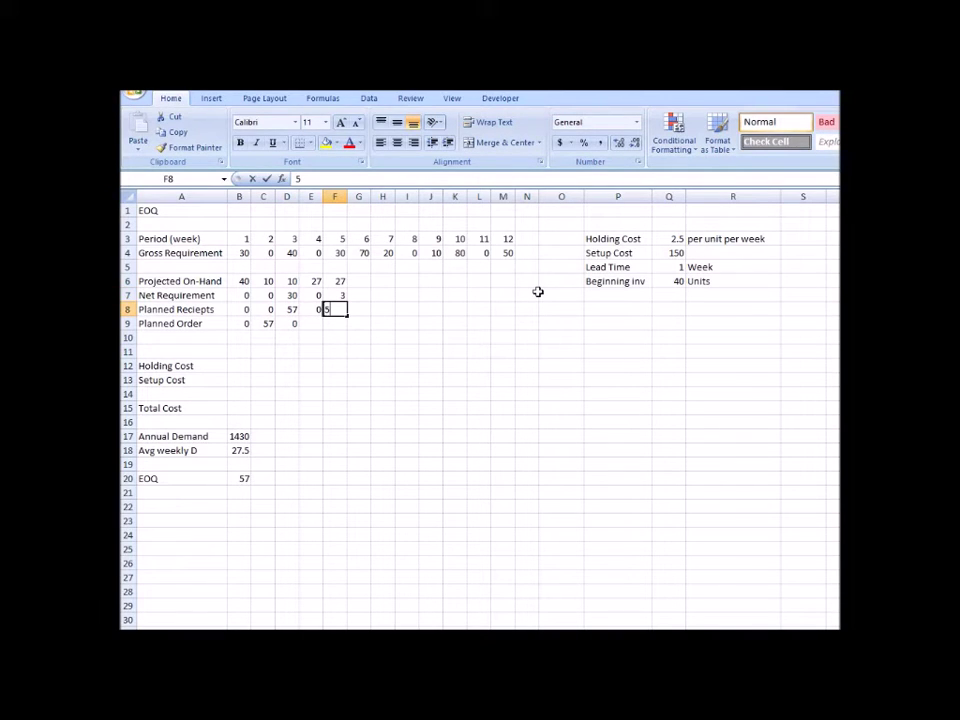
{"action": "type", "text": "7"}
{"action": "key", "text": "Return"}
{"action": "key", "text": "Left"}
{"action": "type", "text": "57"}
{"action": "key", "text": "Right"}
{"action": "key", "text": "Right"}
{"action": "key", "text": "Up"}
{"action": "key", "text": "Up"}
{"action": "key", "text": "Up"}
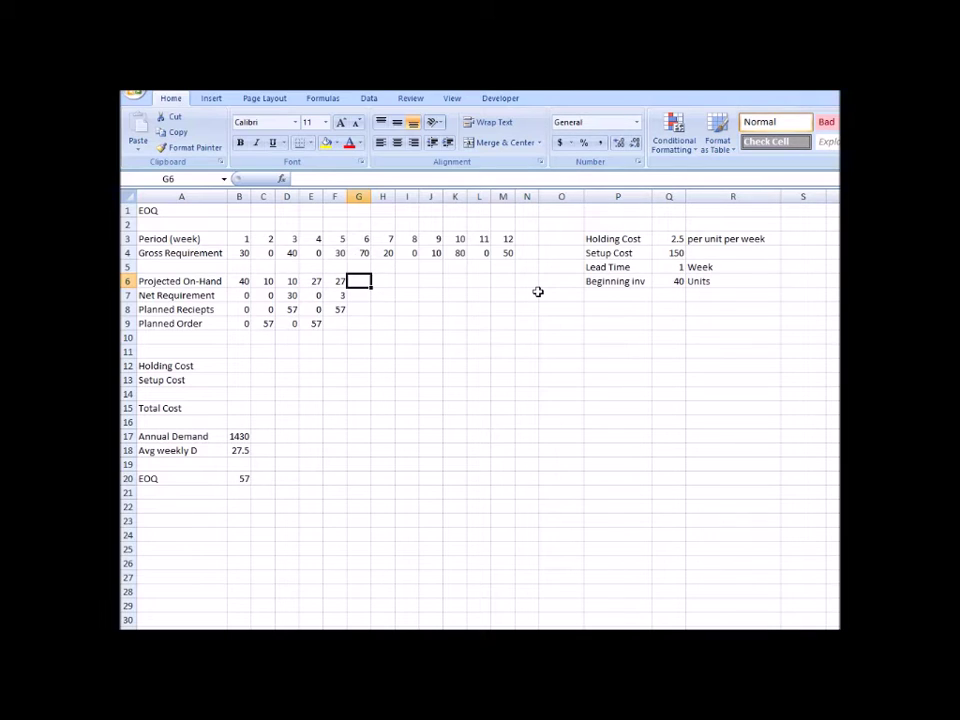
- Enter week 6's on-hand 54, net requirement 16, receipt 57, and week 5's order of 57
{"action": "type", "text": "54"}
{"action": "key", "text": "Return"}
{"action": "type", "text": "1"}
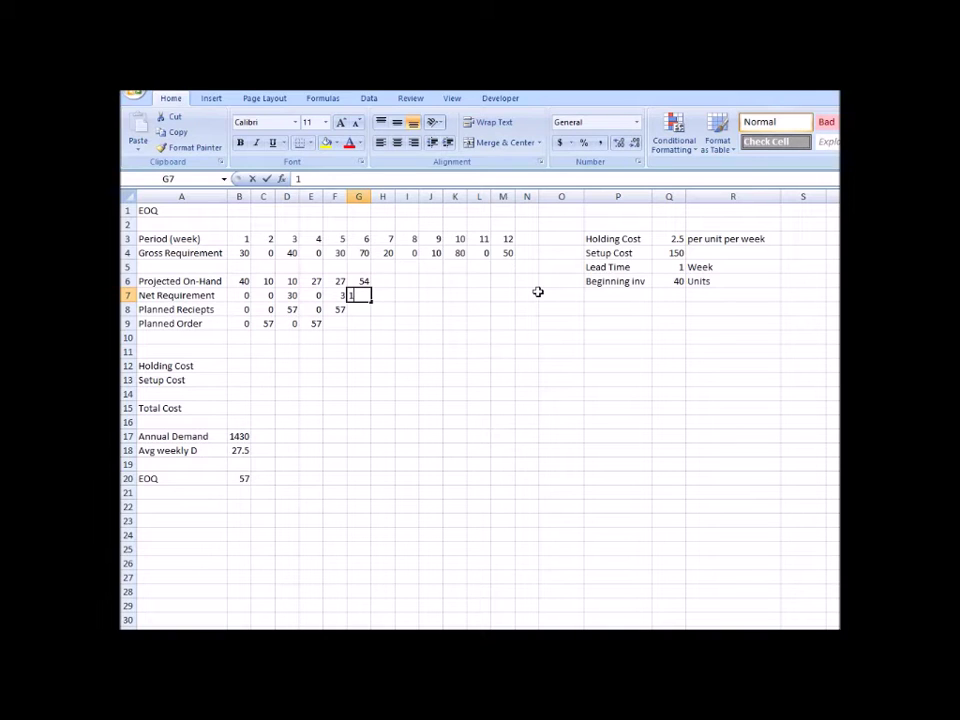
{"action": "type", "text": "6"}
{"action": "key", "text": "Return"}
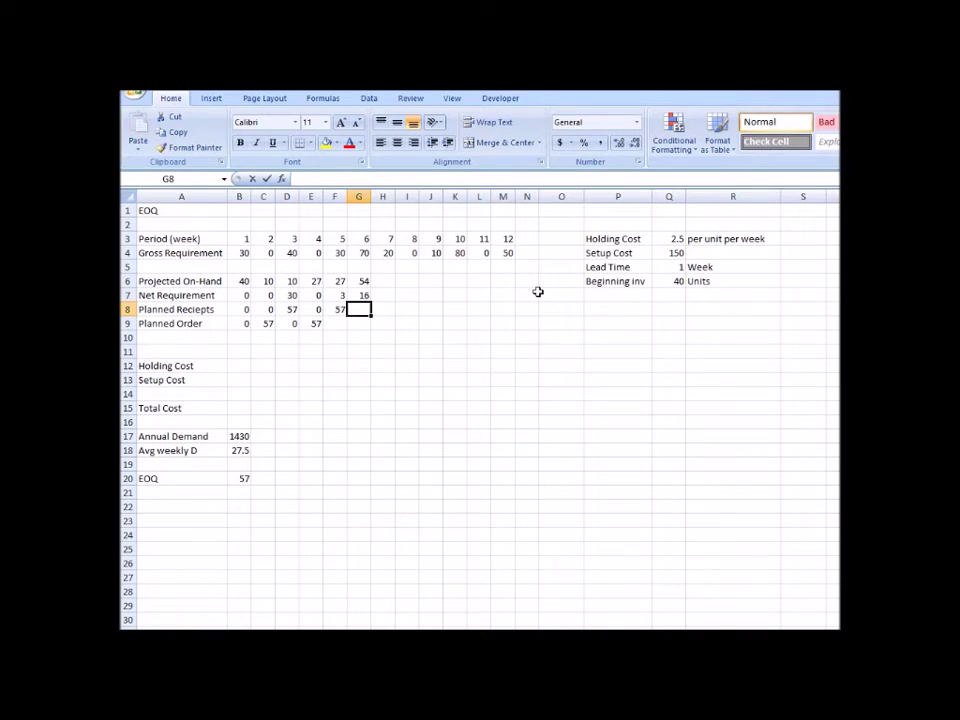
{"action": "type", "text": "57"}
{"action": "key", "text": "Return"}
{"action": "key", "text": "Left"}
{"action": "type", "text": "57"}
{"action": "key", "text": "Right"}
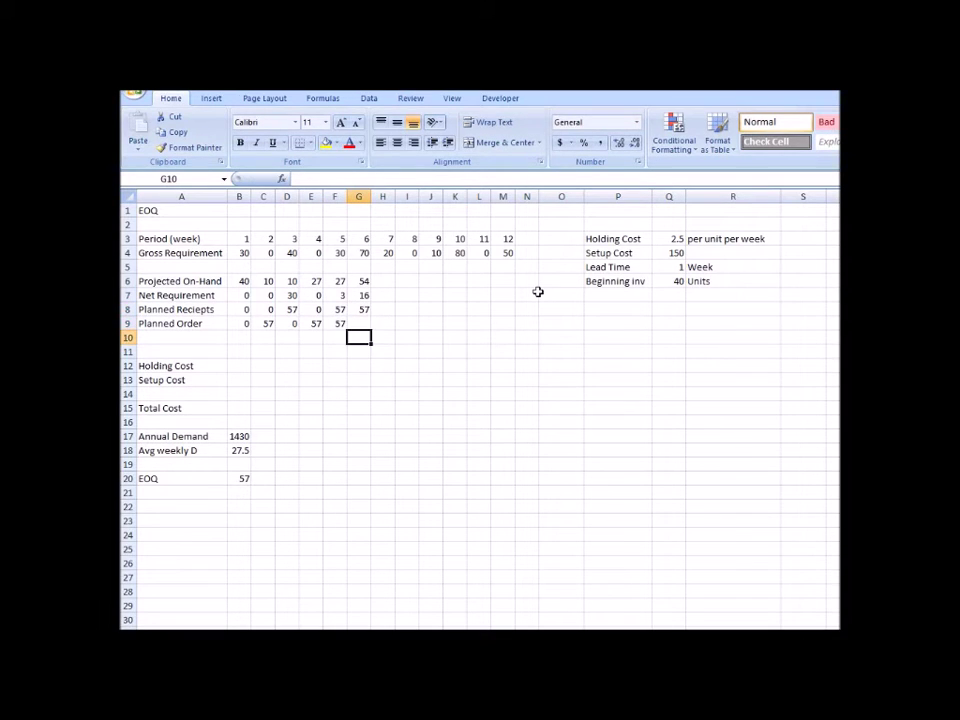
{"action": "key", "text": "Right"}
{"action": "key", "text": "Up"}
{"action": "key", "text": "Up"}
{"action": "key", "text": "Up"}
- Enter week 7's on-hand 41, net requirement 0, receipt 0, and week 6's order of 0
{"action": "type", "text": "4"}
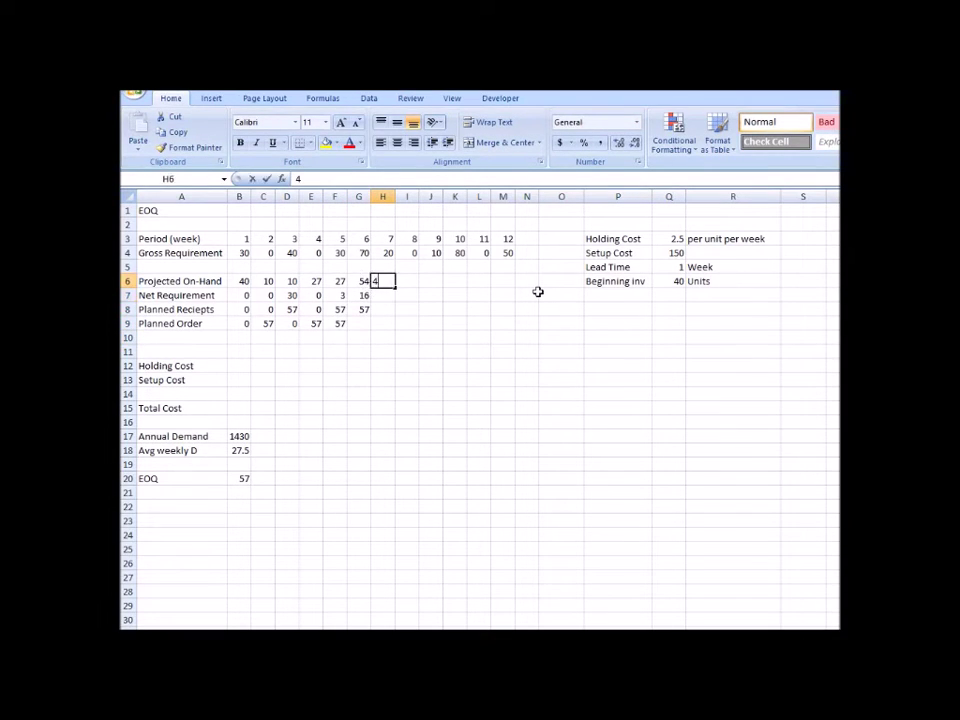
{"action": "type", "text": "1"}
{"action": "key", "text": "Return"}
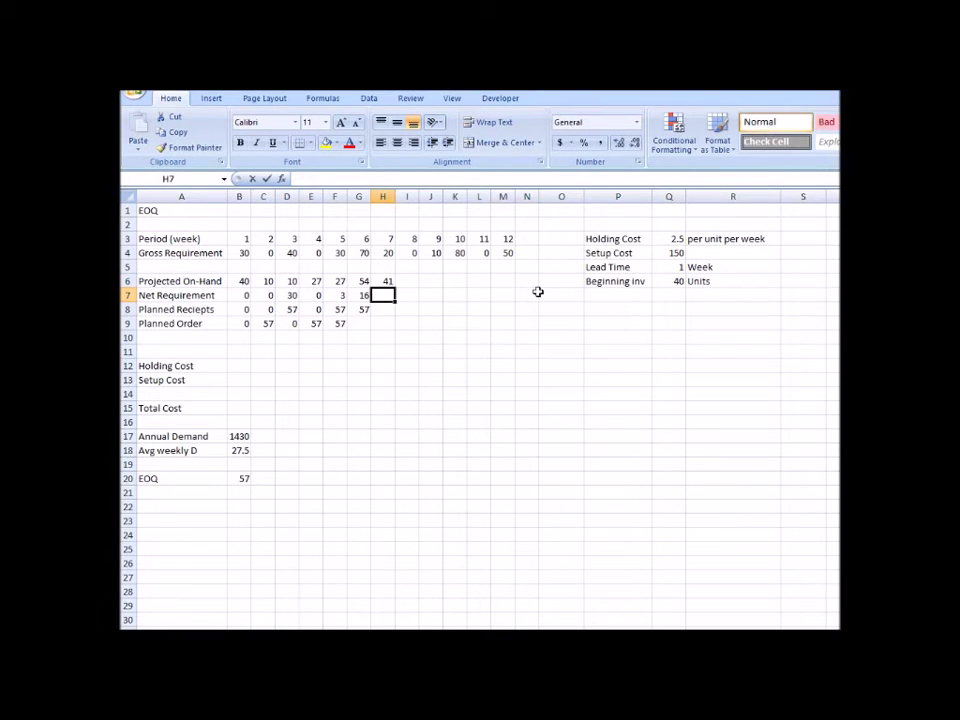
{"action": "type", "text": "0"}
{"action": "key", "text": "Return"}
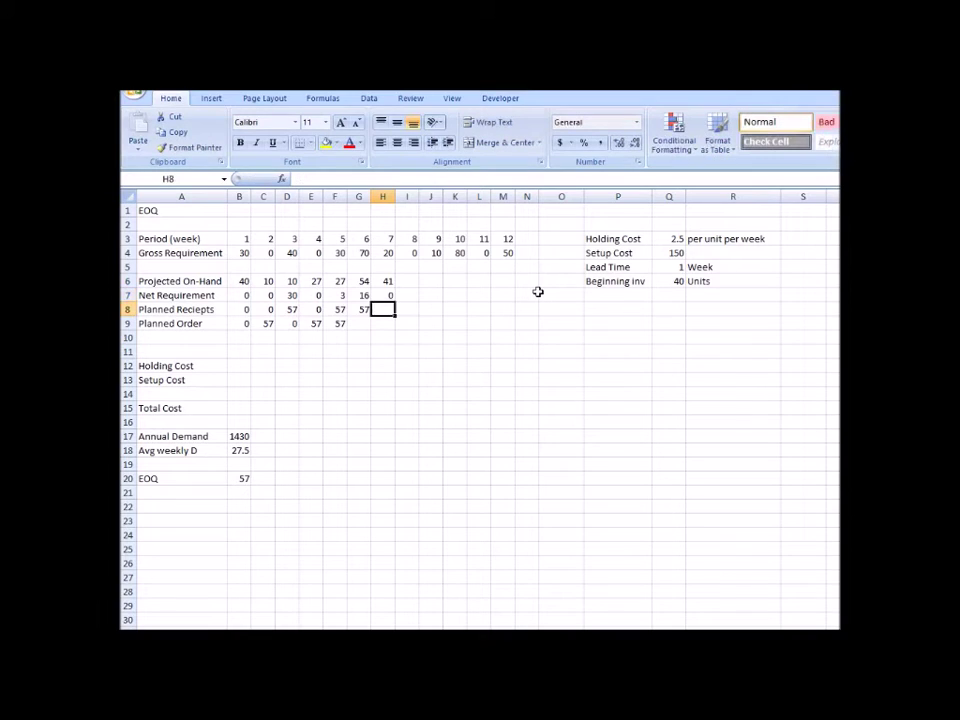
{"action": "type", "text": "0"}
{"action": "key", "text": "Left"}
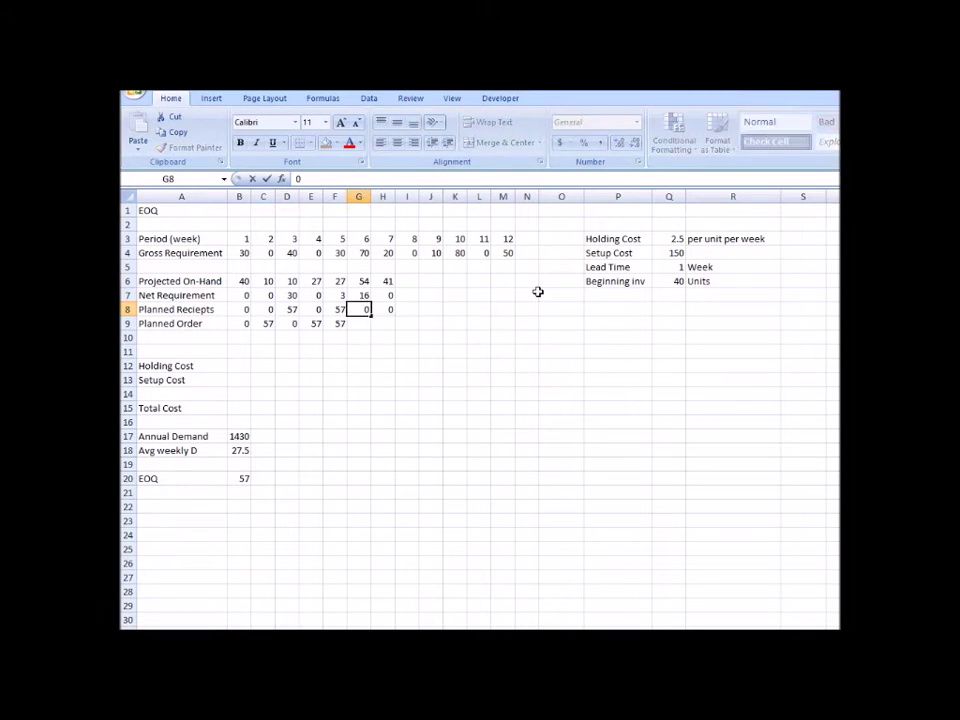
{"action": "key", "text": "Down"}
{"action": "type", "text": "0"}
{"action": "key", "text": "Right"}
{"action": "key", "text": "Right"}
{"action": "key", "text": "Up"}
{"action": "key", "text": "Up"}
{"action": "key", "text": "Up"}
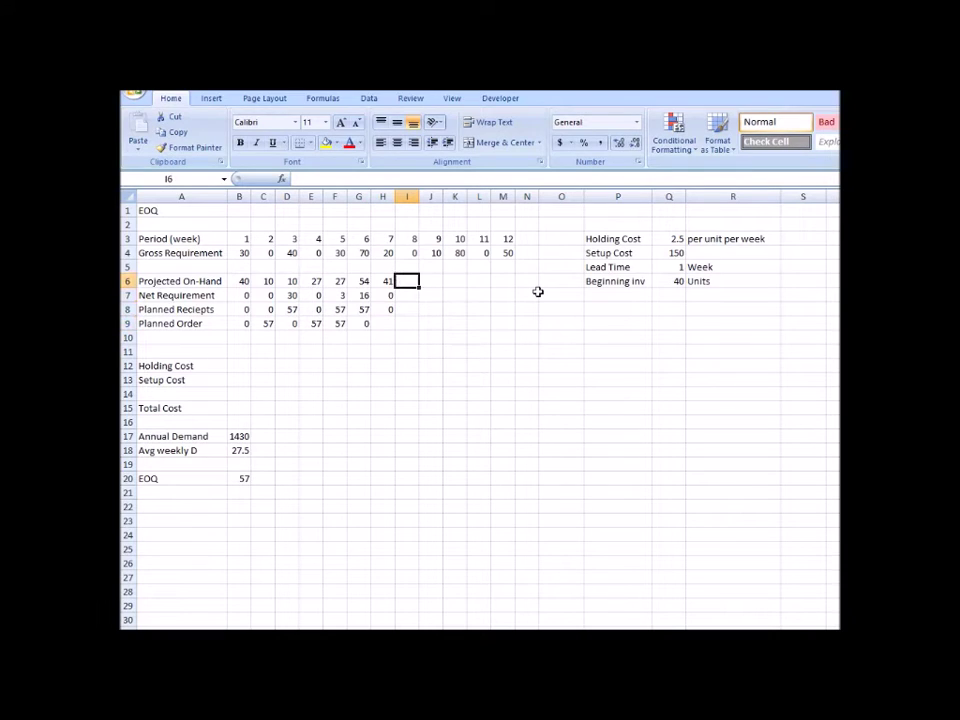
- Enter week 8's on-hand 21, net requirement 0, receipt 0, and week 7's order of 0
{"action": "type", "text": "21"}
{"action": "key", "text": "Return"}
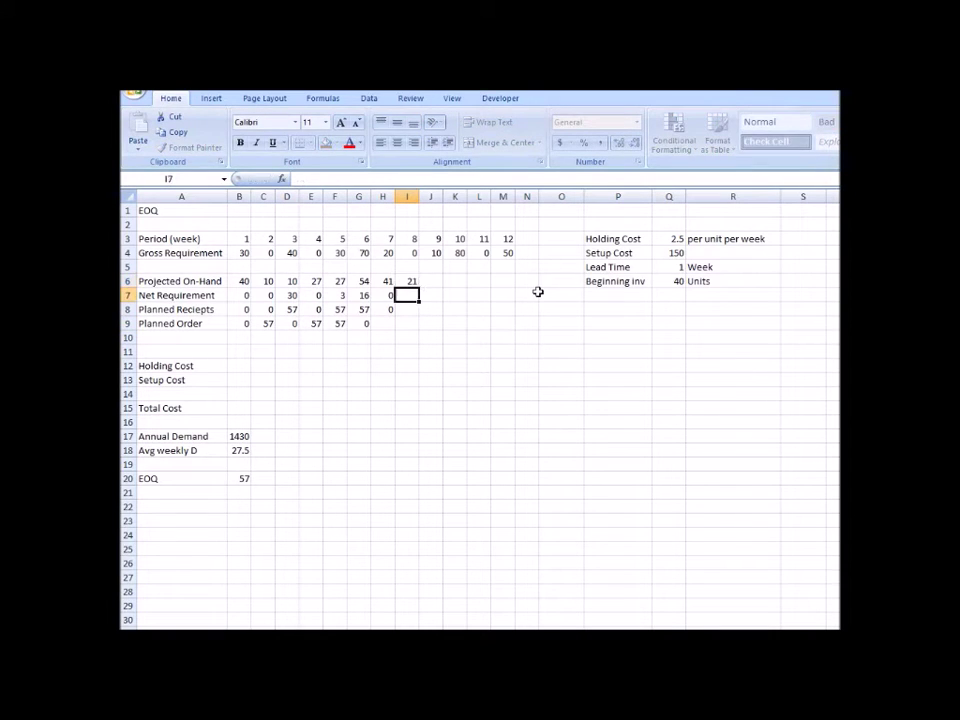
{"action": "type", "text": "0"}
{"action": "key", "text": "Return"}
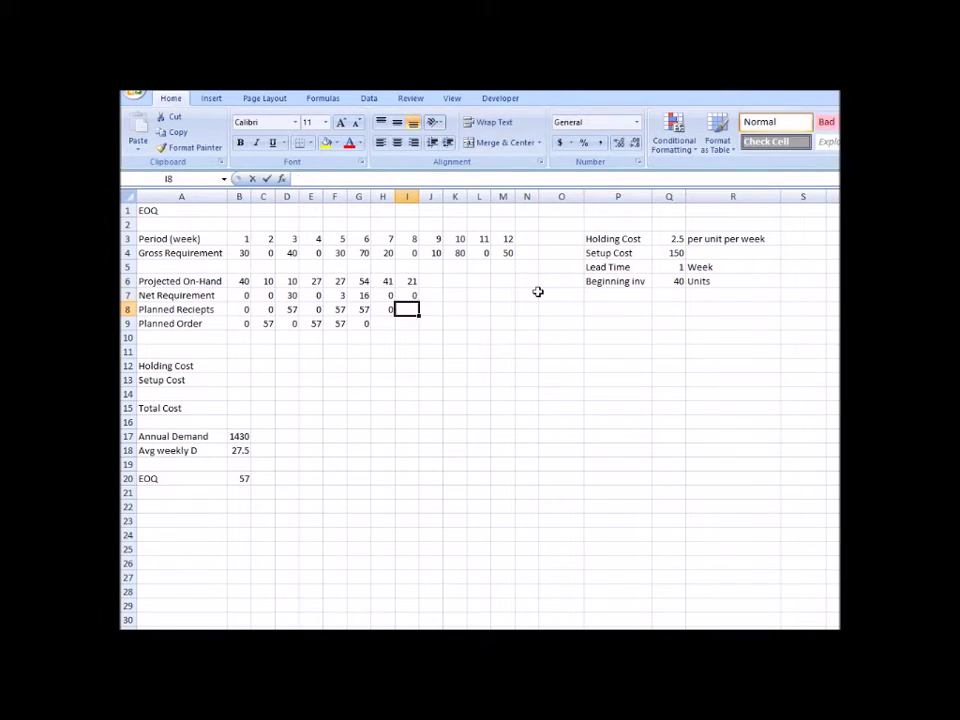
{"action": "type", "text": "0"}
{"action": "key", "text": "Return"}
{"action": "key", "text": "Left"}
{"action": "type", "text": "0"}
{"action": "key", "text": "Right"}
{"action": "key", "text": "Right"}
{"action": "key", "text": "Up"}
{"action": "key", "text": "Up"}
{"action": "key", "text": "Up"}
- Enter week 9's on-hand 21, net requirement 0, receipt 0, and week 8's order of 0
{"action": "type", "text": "1"}
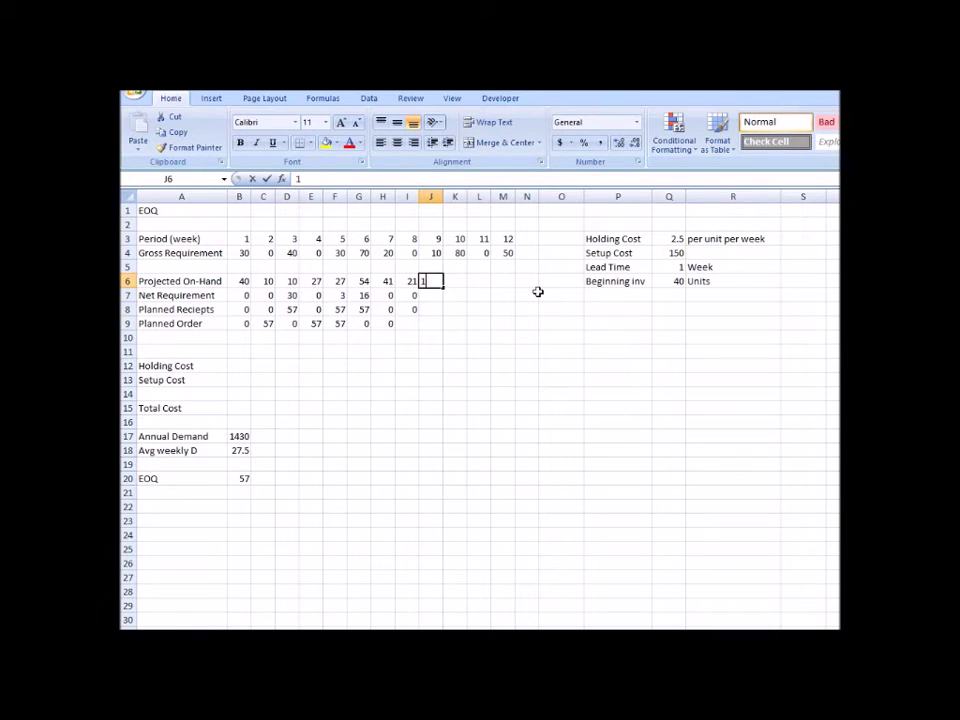
{"action": "type", "text": "0"}
{"action": "key", "text": "BackSpace"}
{"action": "key", "text": "BackSpace"}
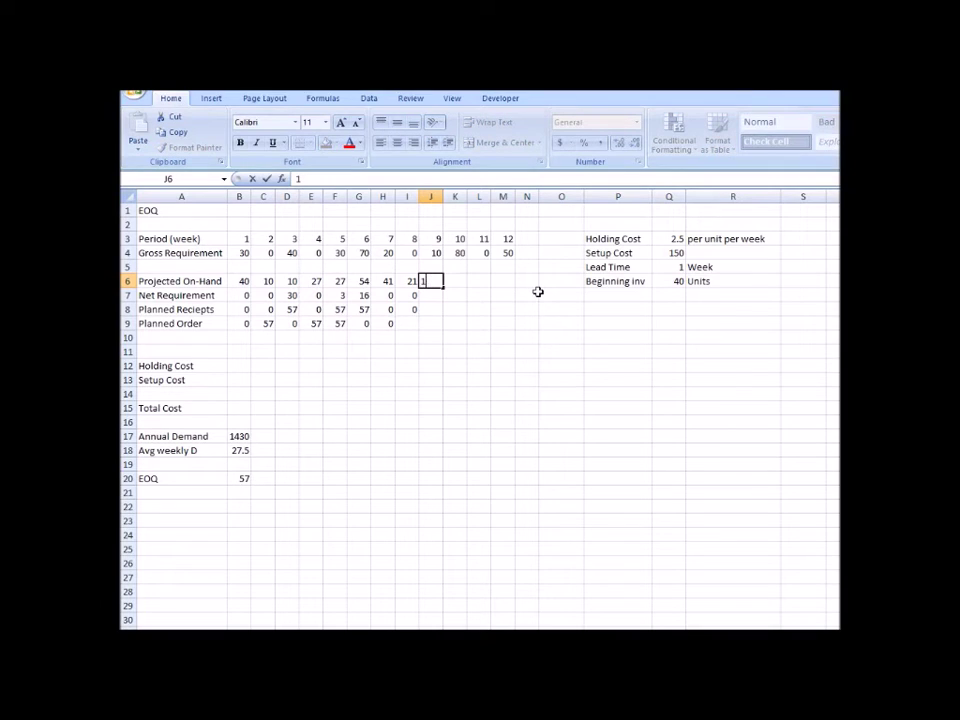
{"action": "type", "text": "21"}
{"action": "key", "text": "Return"}
{"action": "type", "text": "0"}
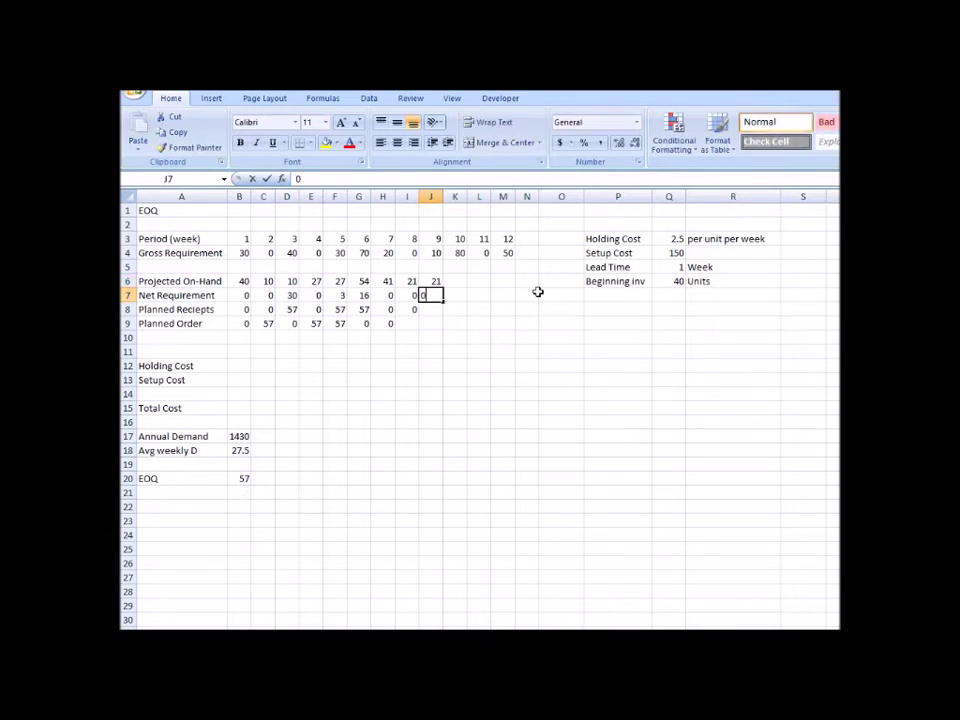
{"action": "key", "text": "Return"}
{"action": "type", "text": "0"}
{"action": "key", "text": "Return"}
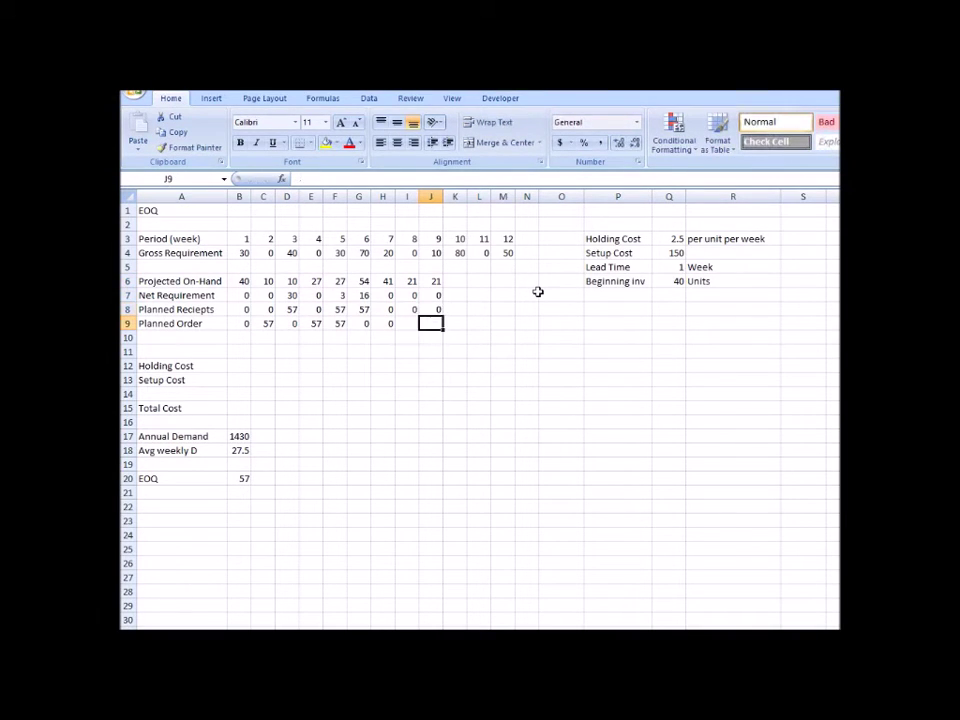
{"action": "key", "text": "Left"}
{"action": "type", "text": "0"}
{"action": "key", "text": "Return"}
{"action": "key", "text": "Down"}
{"action": "key", "text": "Down"}
{"action": "key", "text": "Right"}
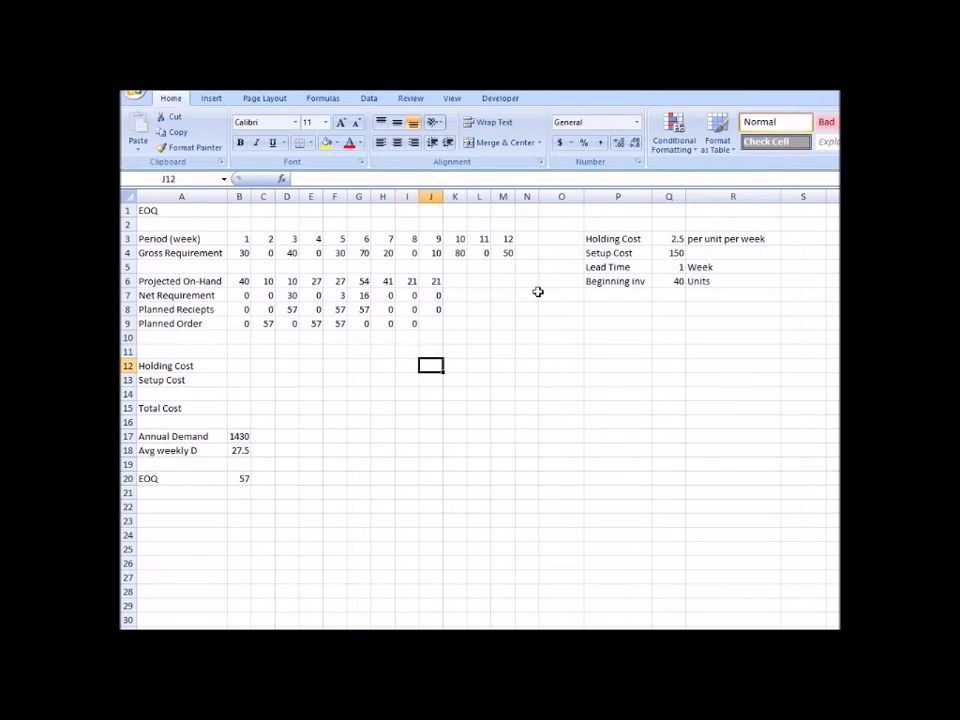
{"action": "key", "text": "Right"}
{"action": "key", "text": "Up"}
{"action": "key", "text": "Up"}
{"action": "key", "text": "Up"}
{"action": "key", "text": "Up"}
{"action": "key", "text": "Up"}
{"action": "key", "text": "Up"}
{"action": "type", "text": "1"}
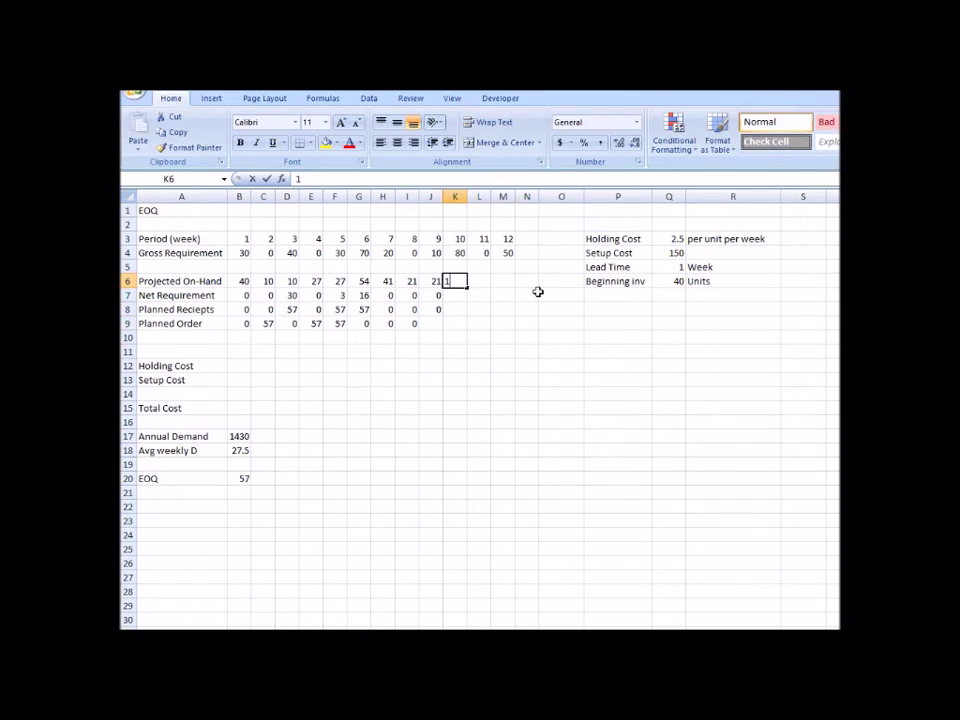
{"action": "type", "text": "1"}
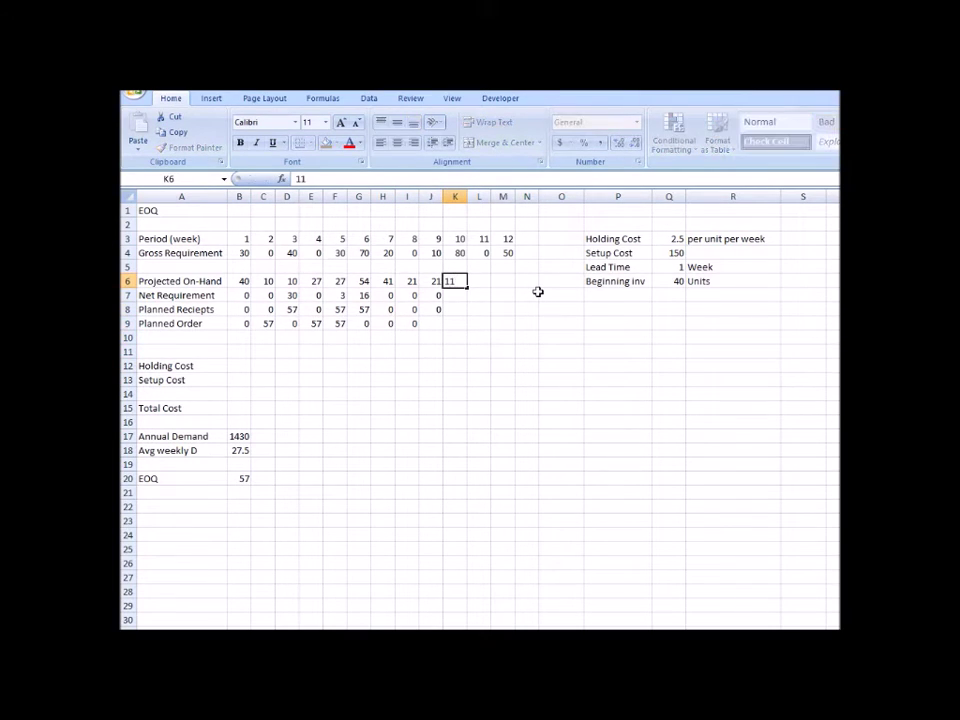
- Enter week 10's projected on-hand of 11 and net requirement of 69
{"action": "key", "text": "Return"}
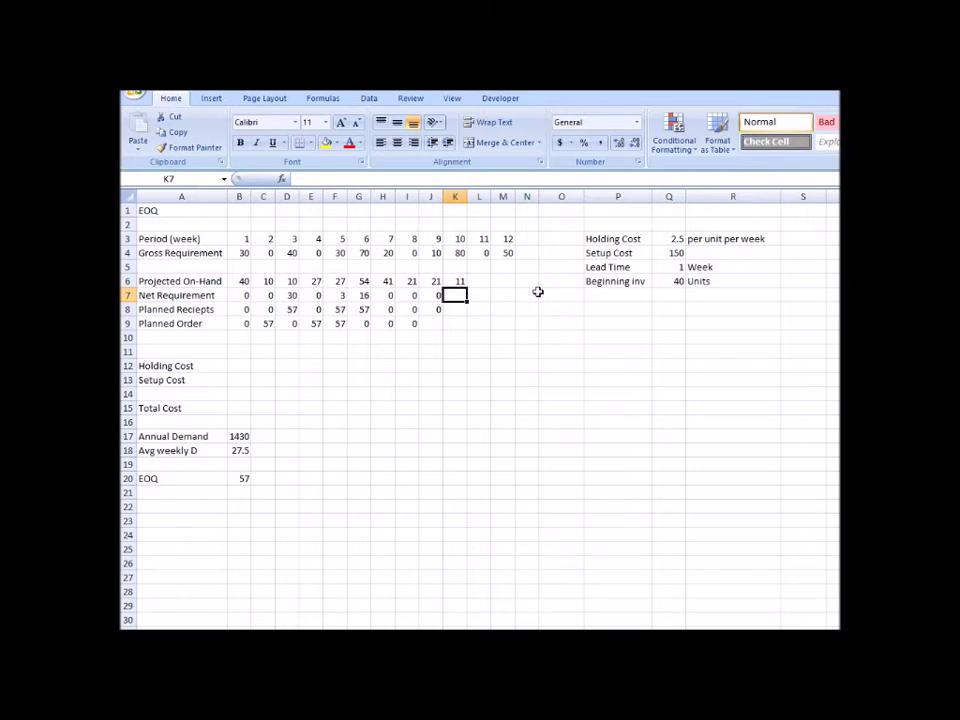
{"action": "key", "text": "F2"}
{"action": "type", "text": "7"}
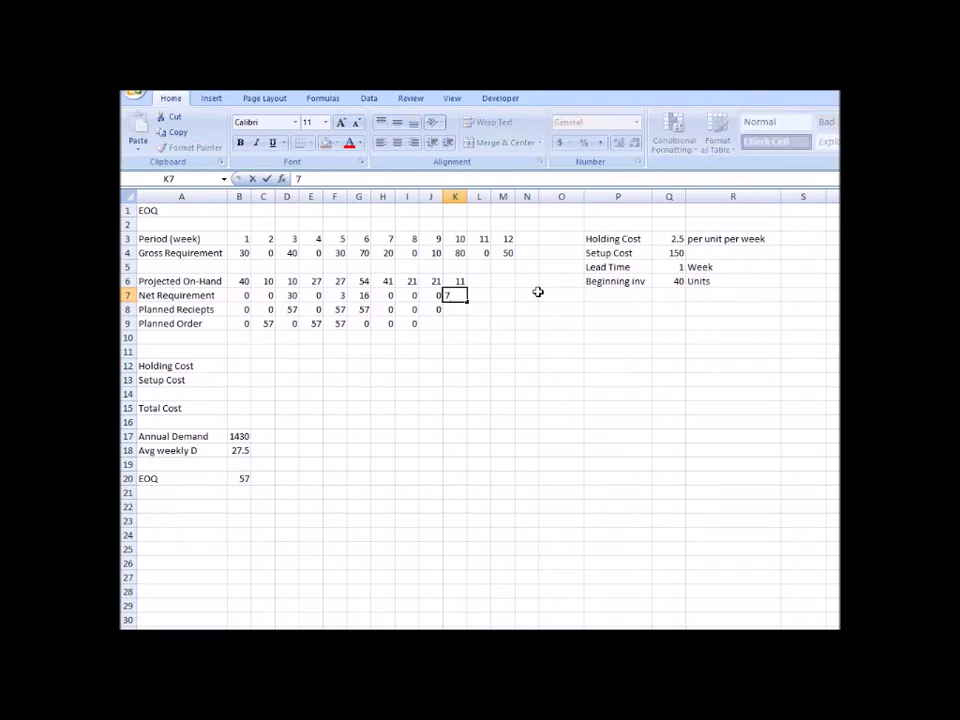
{"action": "key", "text": "BackSpace"}
{"action": "type", "text": "69"}
{"action": "key", "text": "Return"}
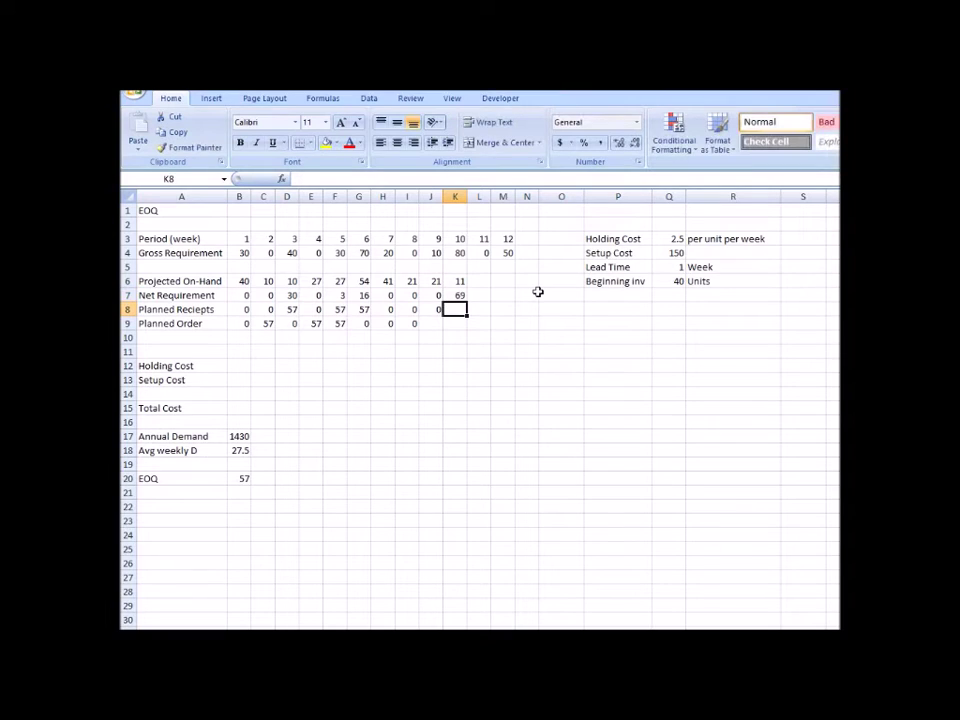
- Enter week 10's planned receipt of 114 and a 114 planned order in week 9
{"action": "key", "text": "F2"}
{"action": "type", "text": "114"}
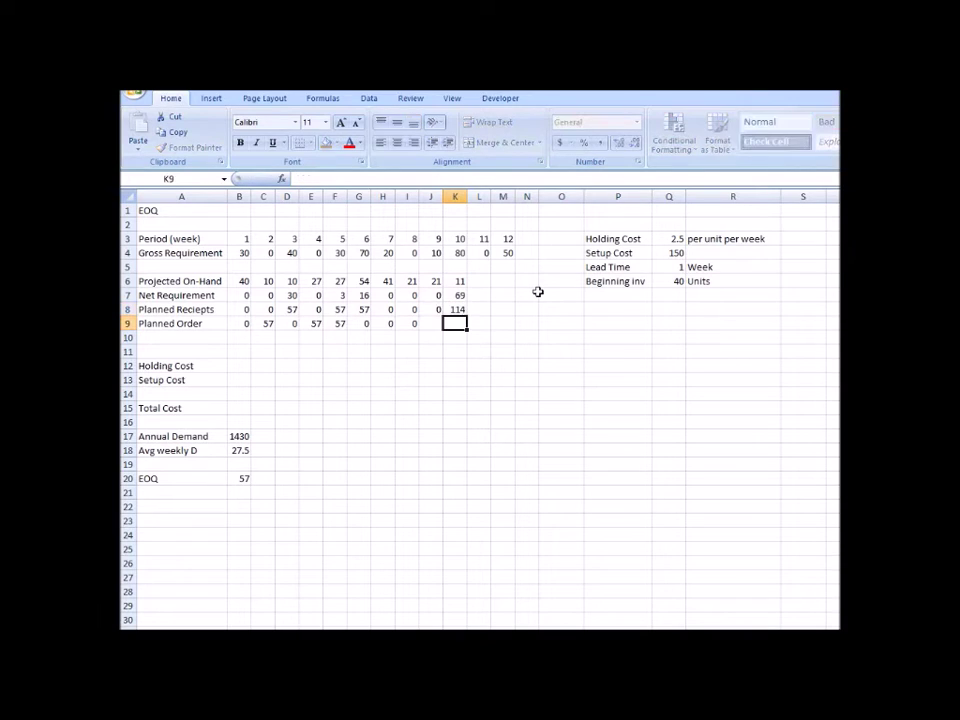
{"action": "key", "text": "Return"}
{"action": "key", "text": "Left"}
{"action": "type", "text": "114"}
{"action": "key", "text": "Return"}
{"action": "key", "text": "Right"}
{"action": "key", "text": "Up"}
{"action": "key", "text": "Up"}
{"action": "key", "text": "Right"}
{"action": "key", "text": "Up"}
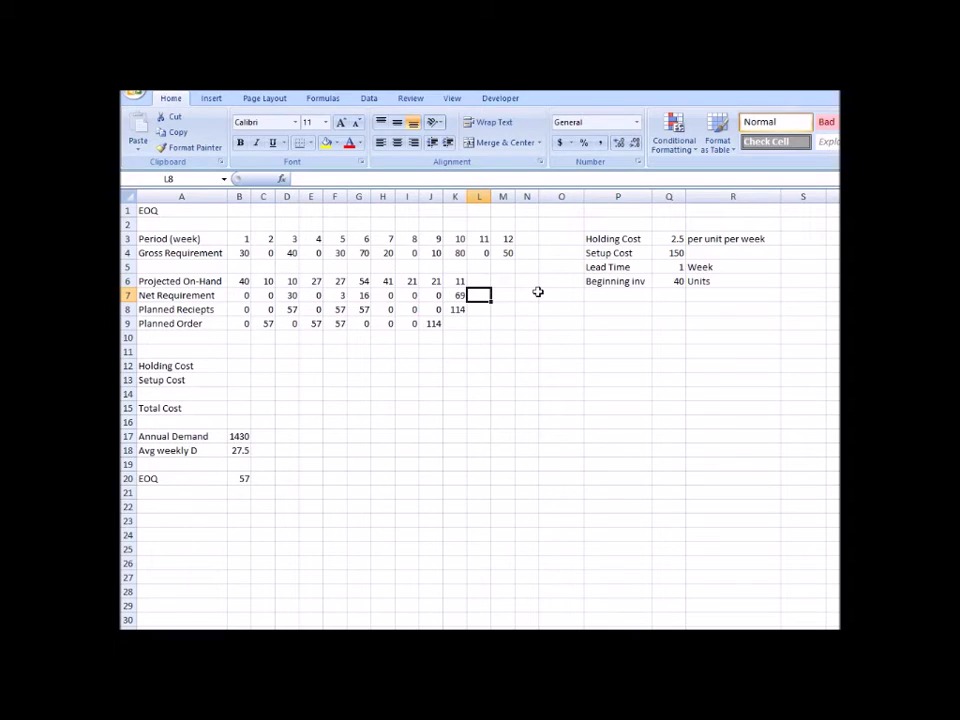
- Set week 11's on-hand to +114-69 (45), with 0 net requirement, receipt and week 10 order
{"action": "key", "text": "Up"}
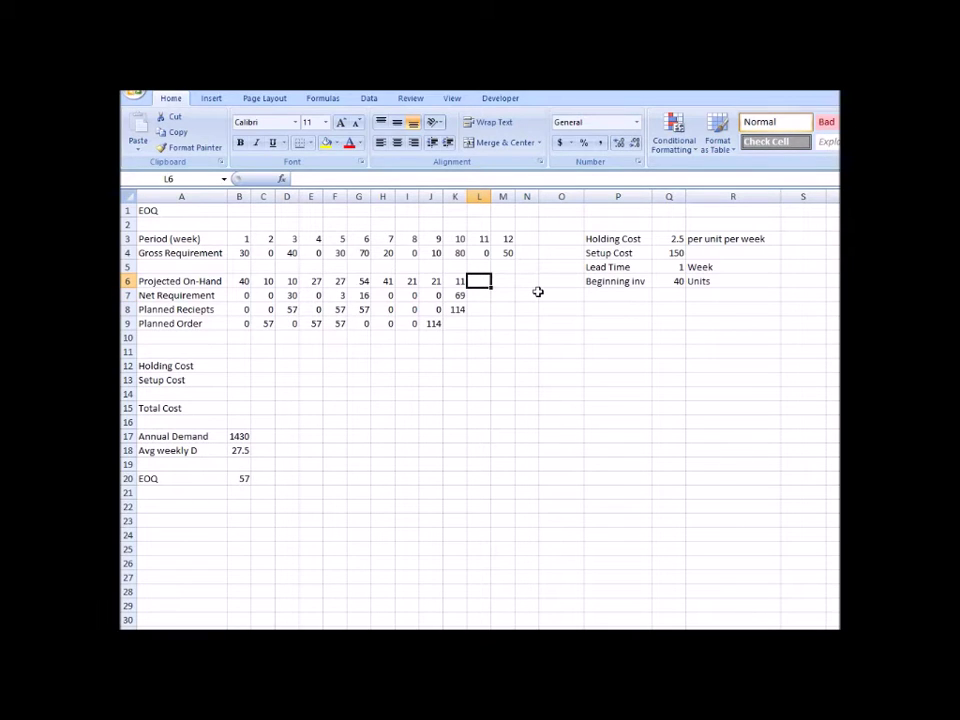
{"action": "key", "text": "F2"}
{"action": "type", "text": "+1"}
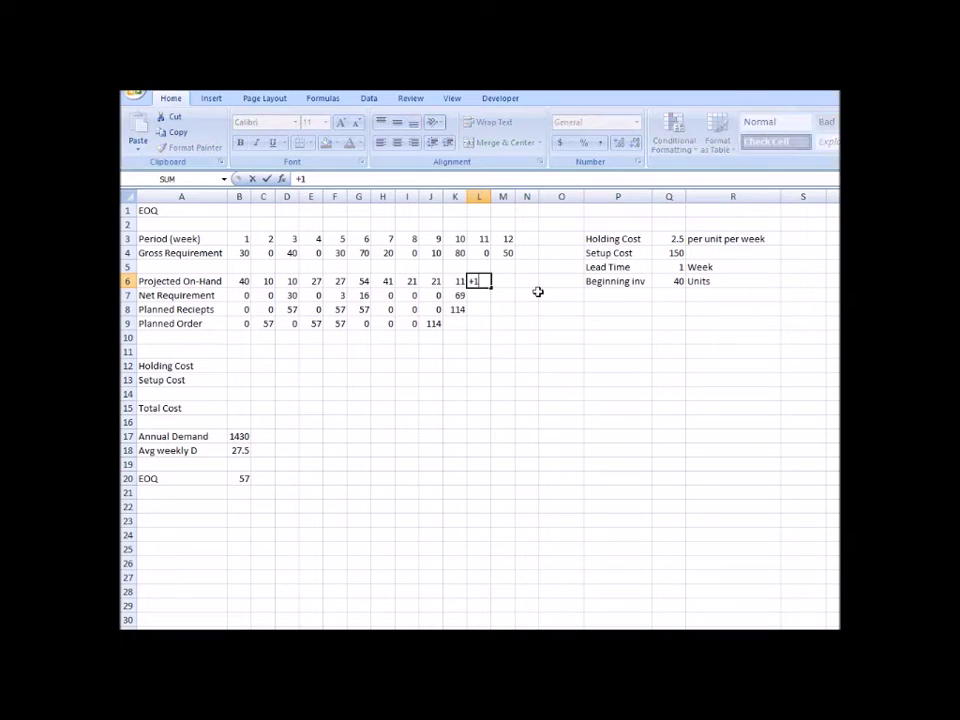
{"action": "type", "text": "14-69"}
{"action": "key", "text": "Return"}
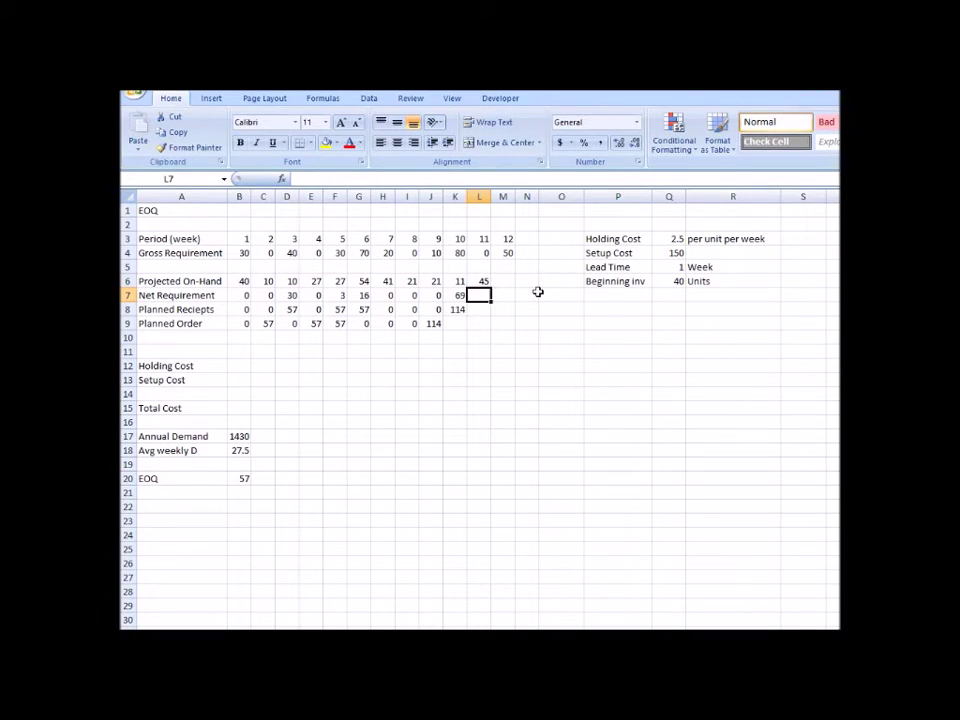
{"action": "type", "text": "0"}
{"action": "key", "text": "Return"}
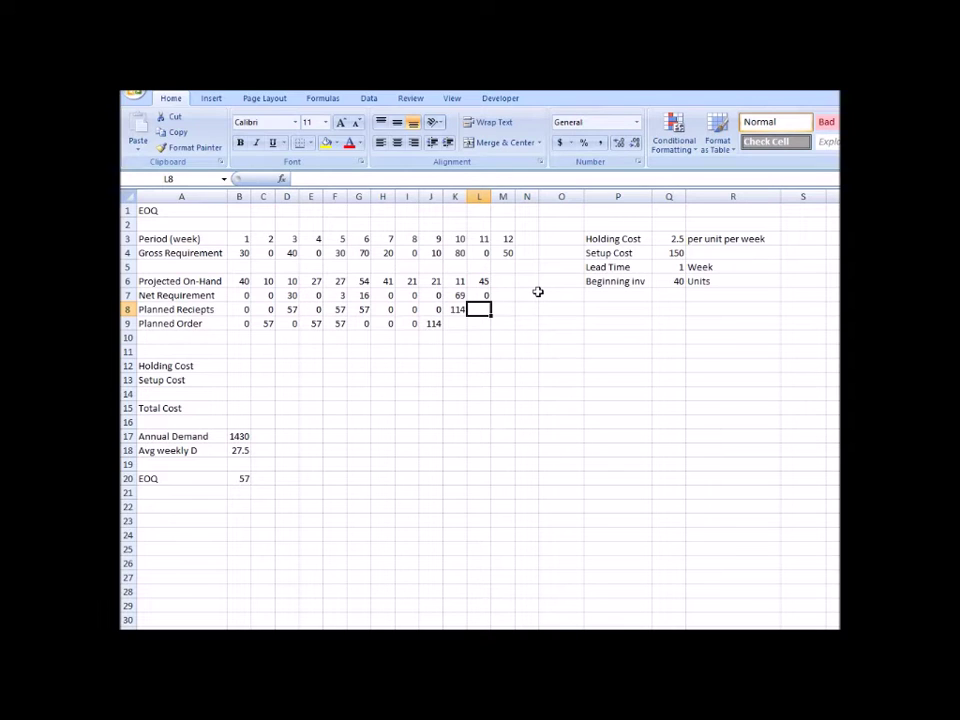
{"action": "key", "text": "F2"}
{"action": "key", "text": "Return"}
{"action": "key", "text": "Left"}
{"action": "key", "text": "F2"}
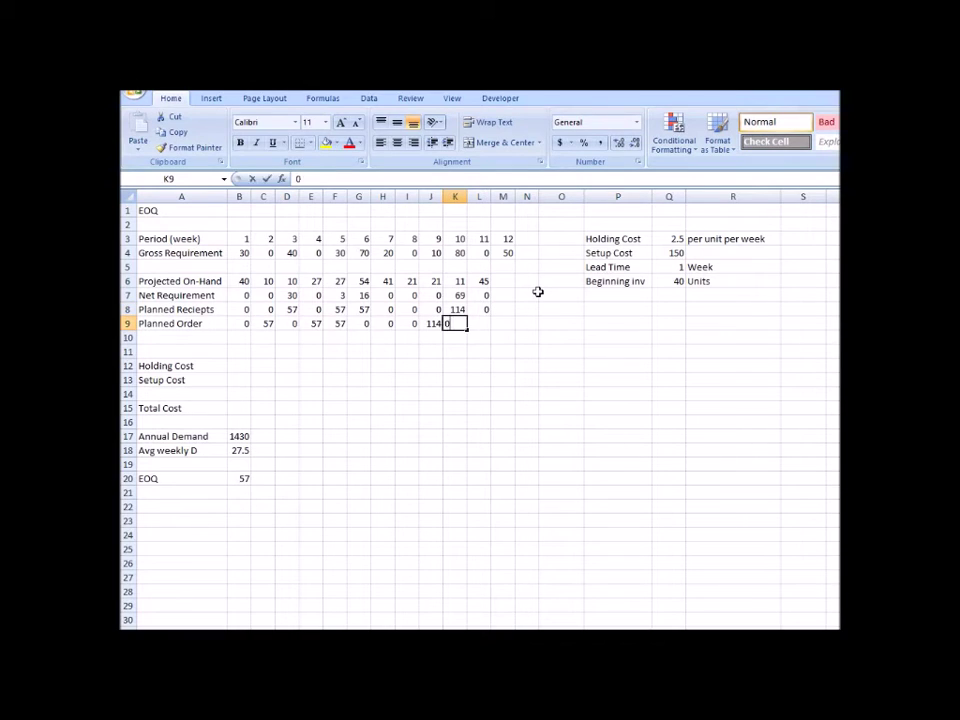
{"action": "key", "text": "Return"}
- Enter week 12's on-hand of 45, net requirement of 5 and planned receipt of 57
{"action": "key", "text": "Right"}
{"action": "key", "text": "Right"}
{"action": "key", "text": "Up"}
{"action": "key", "text": "Up"}
{"action": "key", "text": "Up"}
{"action": "key", "text": "Up"}
{"action": "key", "text": "F2"}
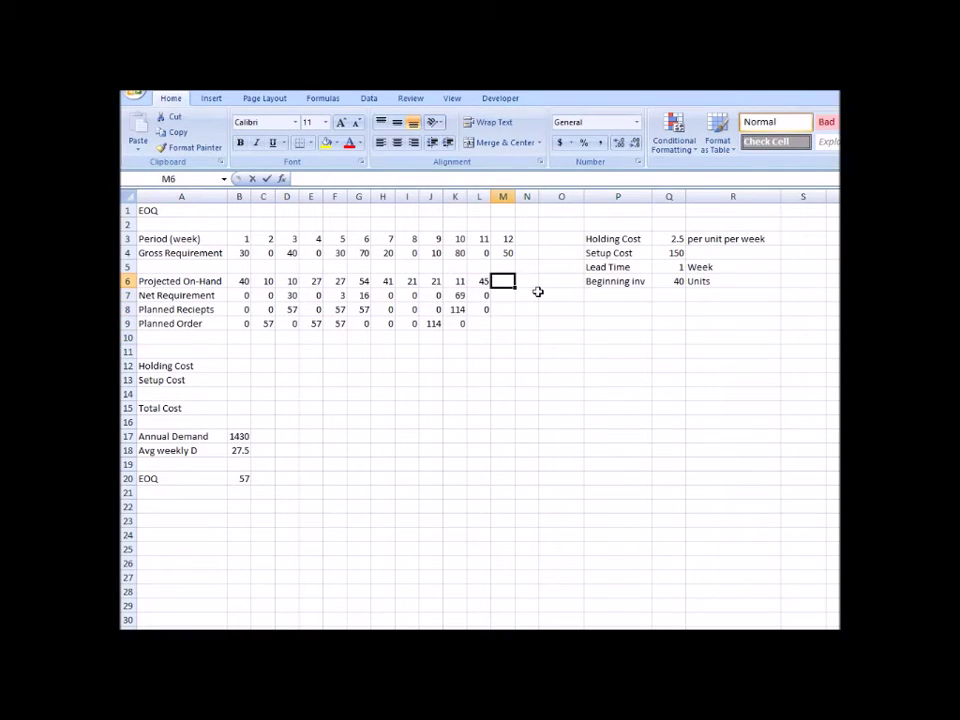
{"action": "type", "text": "45"}
{"action": "key", "text": "Return"}
{"action": "type", "text": "5"}
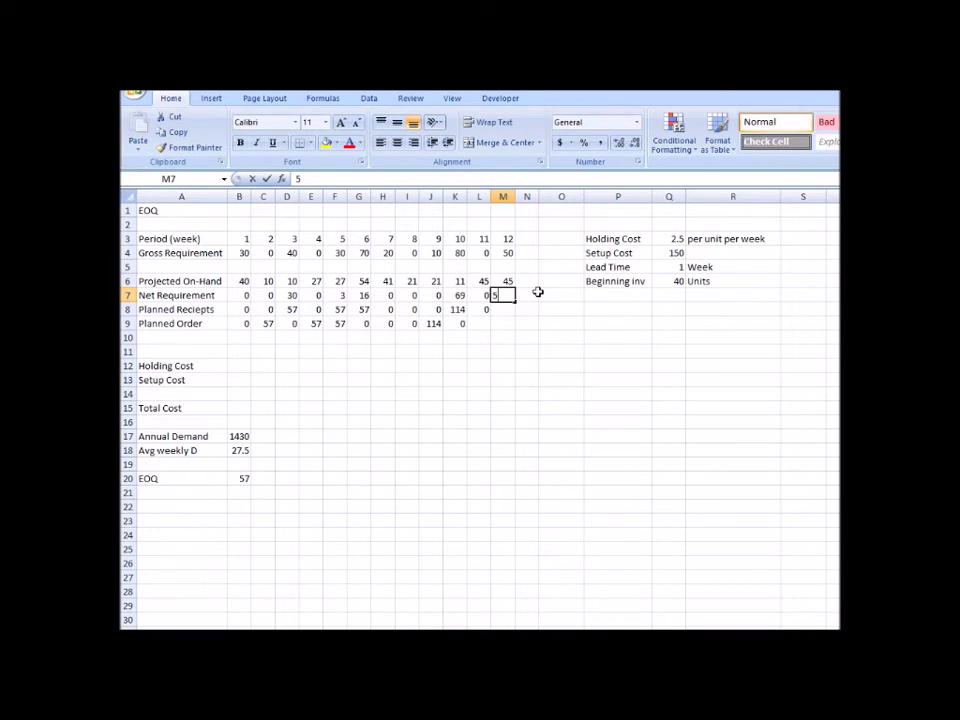
{"action": "key", "text": "Return"}
{"action": "type", "text": "57"}
{"action": "key", "text": "Return"}
- Enter a 57 planned order in week 11
{"action": "key", "text": "Left"}
{"action": "type", "text": "57"}
{"action": "key", "text": "Return"}
{"action": "key", "text": "Right"}
{"action": "key", "text": "Up"}
{"action": "type", "text": "2"}
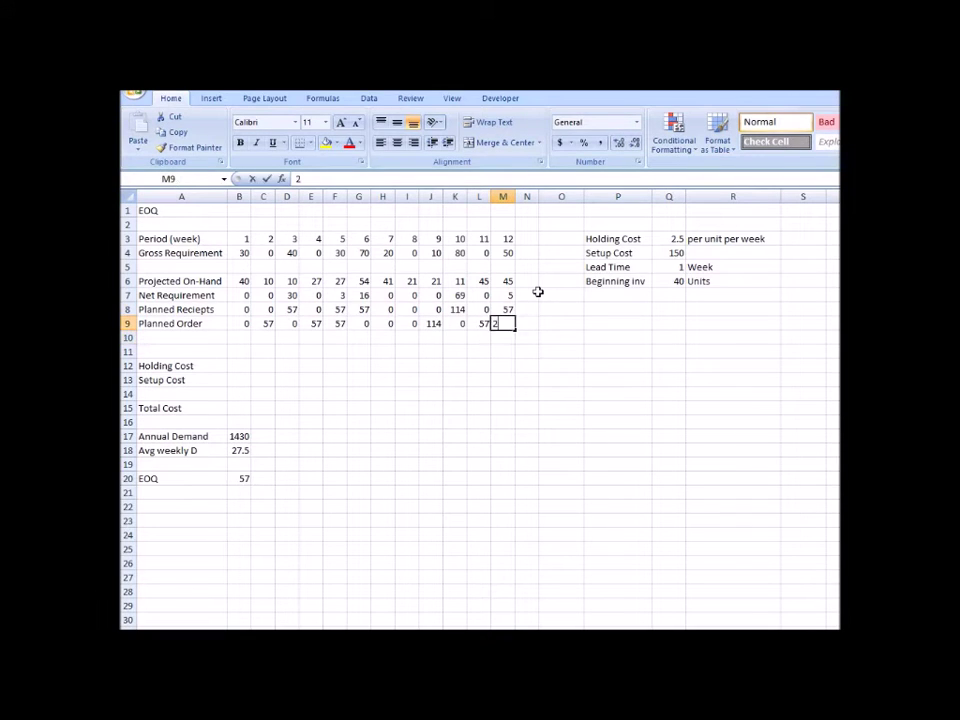
{"action": "key", "text": "Return"}
- Set week 12's planned order to 0 and clear the stray 0 after it
{"action": "key", "text": "Right"}
{"action": "key", "text": "Up"}
{"action": "type", "text": "0"}
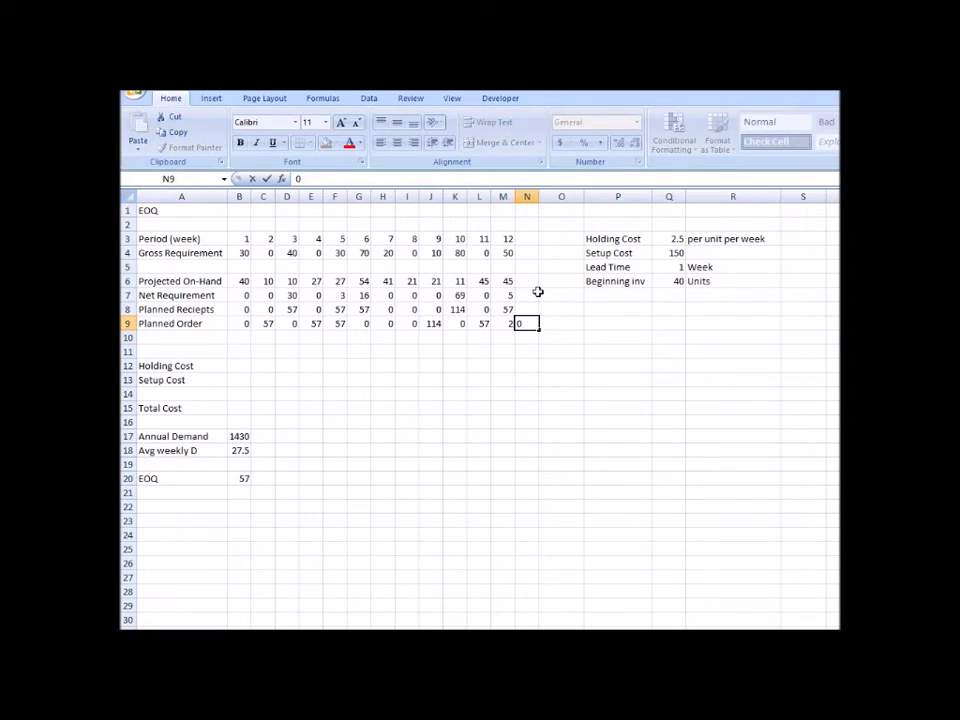
{"action": "key", "text": "Left"}
{"action": "key", "text": "Left"}
{"action": "key", "text": "Right"}
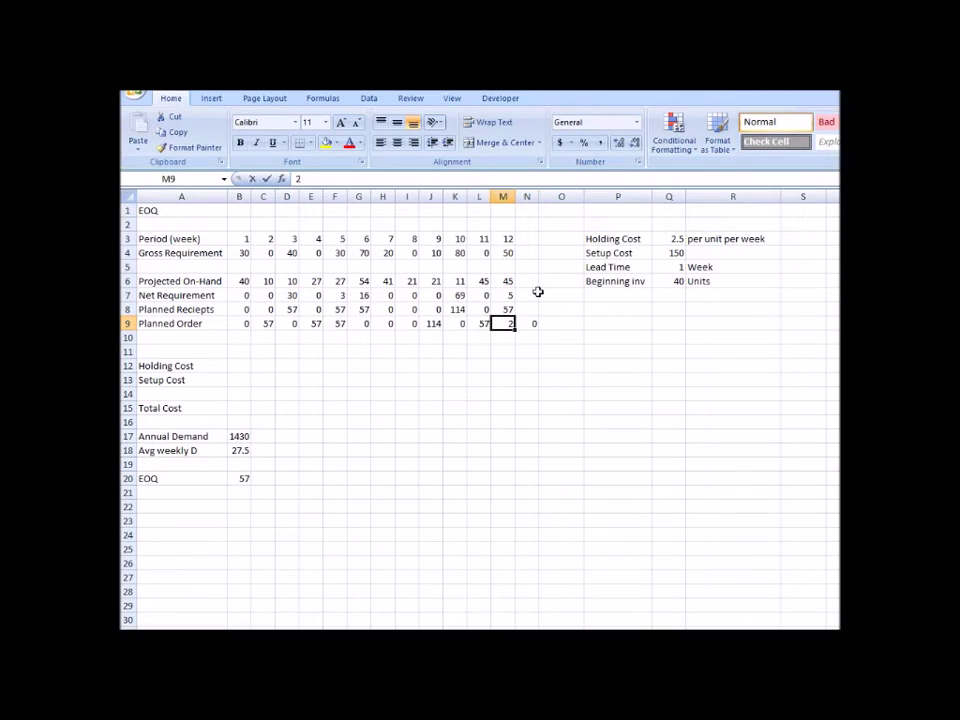
{"action": "type", "text": "0"}
{"action": "key", "text": "Right"}
{"action": "key", "text": "Delete"}
- Total weeks 2–12 projected on-hand in N6 with =SUM(C6:M6), giving 312
{"action": "left_click", "coordinate": [455, 436]}
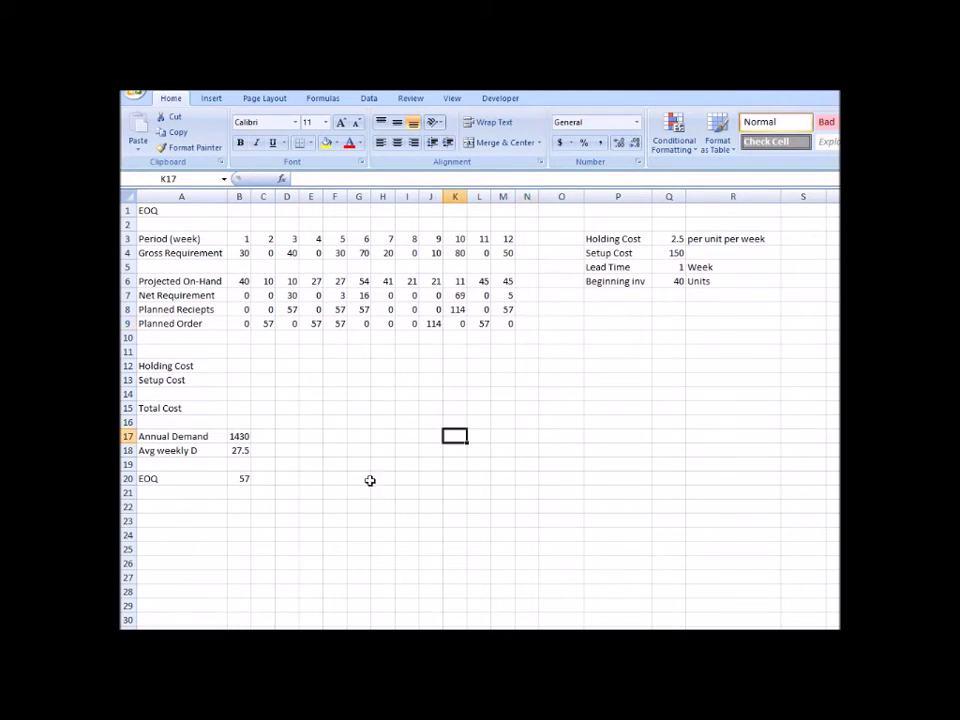
{"action": "left_click", "coordinate": [239, 366]}
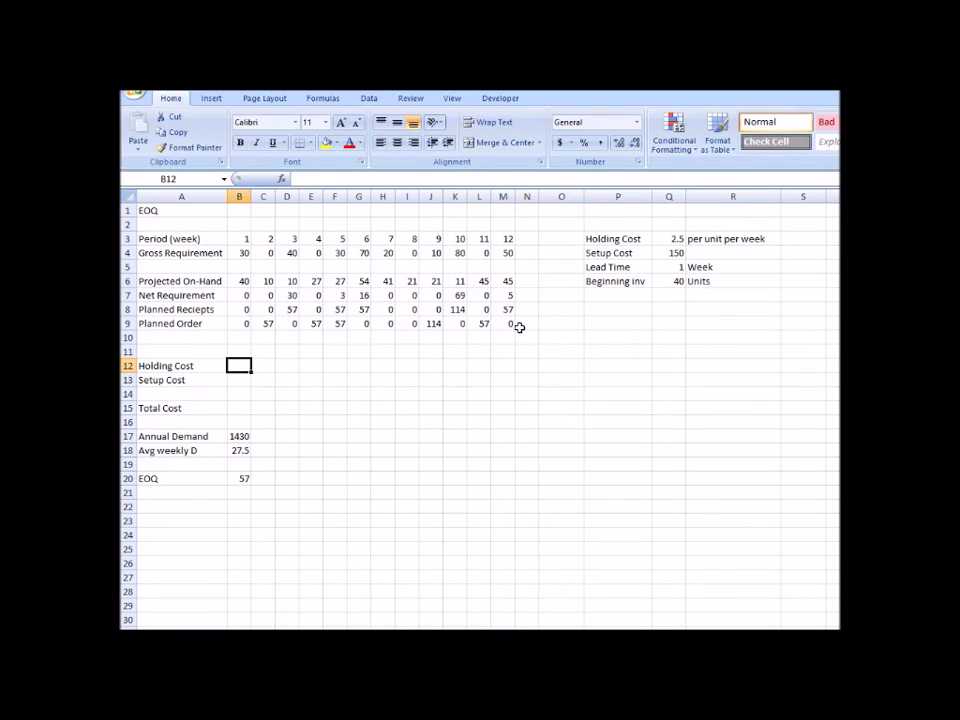
{"action": "left_click", "coordinate": [528, 283]}
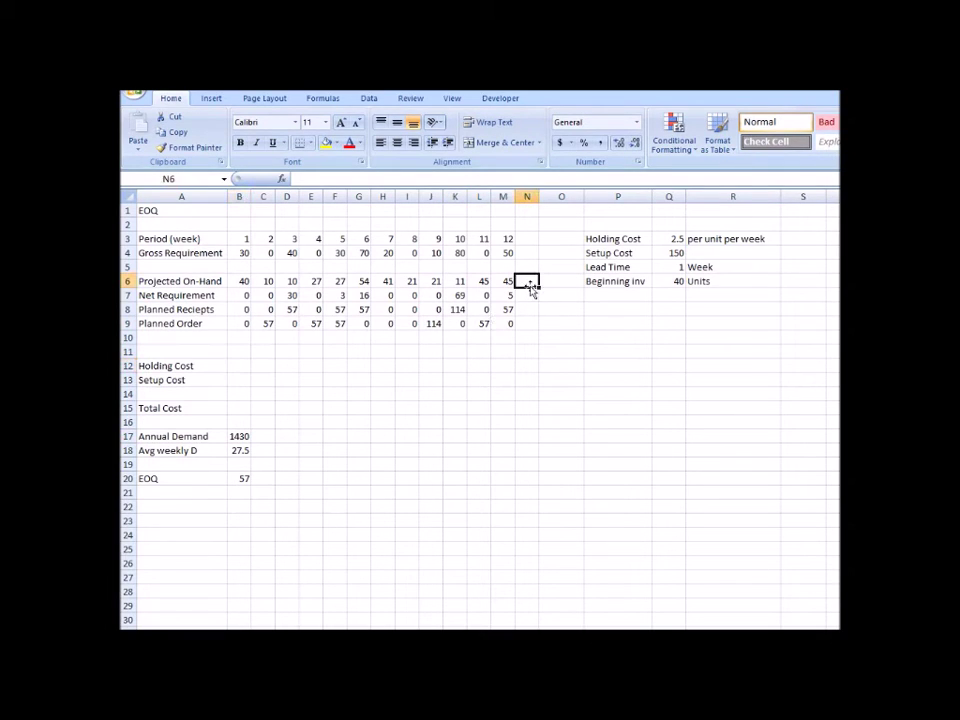
{"action": "type", "text": "="}
{"action": "type", "text": "um("}
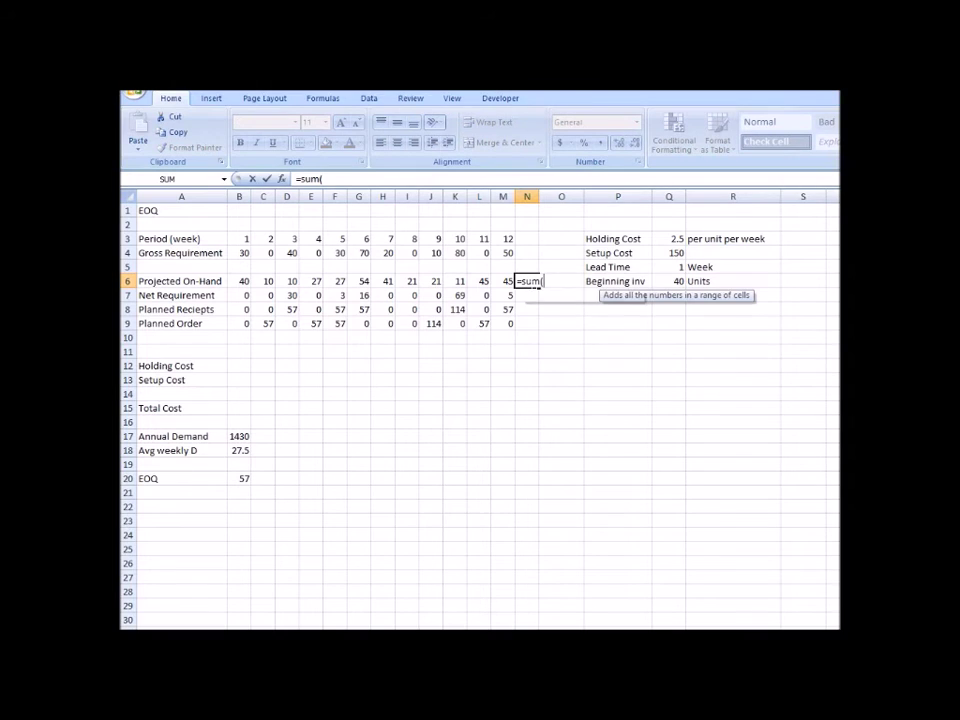
{"action": "key", "text": "Left"}
{"action": "key", "text": "shift+Left"}
{"action": "key", "text": "shift+Left"}
{"action": "key", "text": "shift+Left"}
{"action": "key", "text": "shift+Left"}
{"action": "key", "text": "shift+Left"}
{"action": "key", "text": "shift+Left"}
{"action": "key", "text": "shift+Left"}
{"action": "key", "text": "shift+Left"}
{"action": "key", "text": "shift+Left"}
{"action": "key", "text": "shift+Left"}
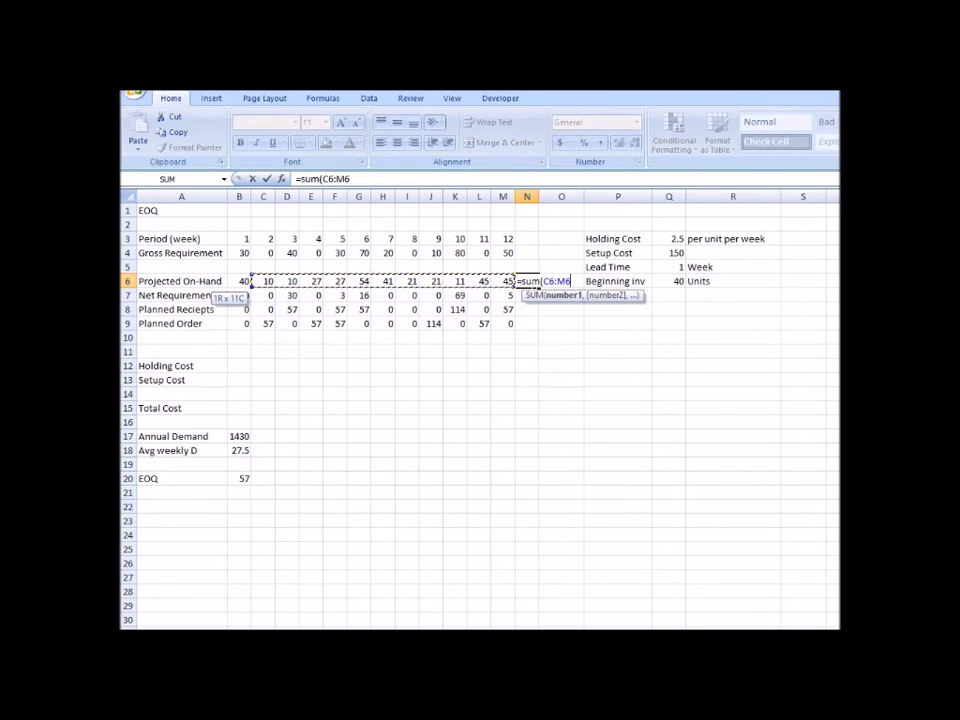
{"action": "key", "text": "Return"}
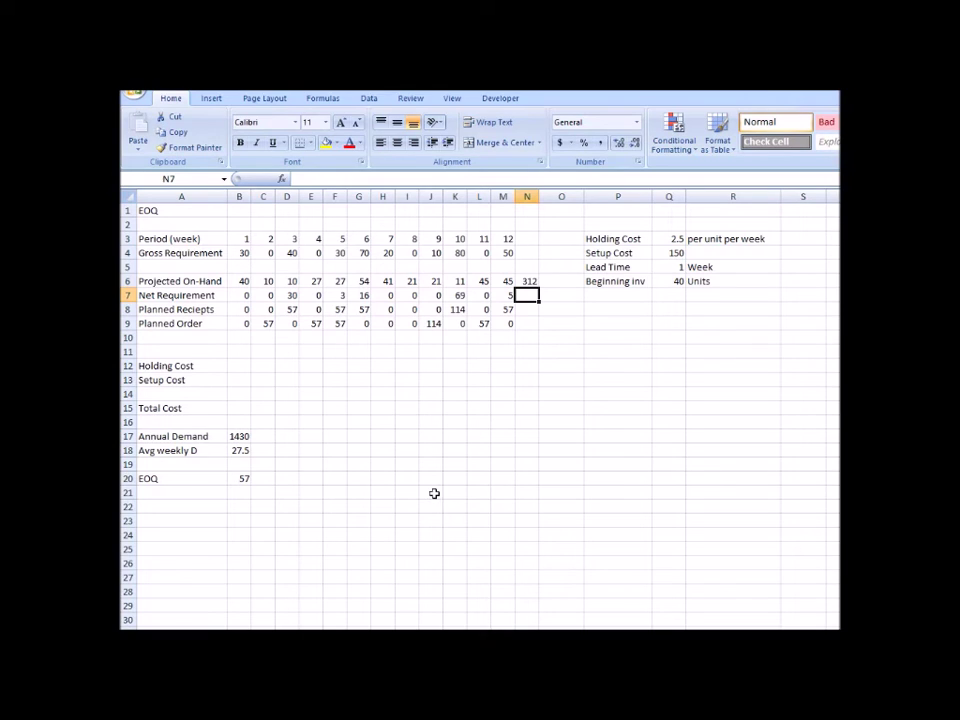
- Compute the 780 holding cost as the on-hand total times the 2.5 rate
{"action": "left_click", "coordinate": [239, 367]}
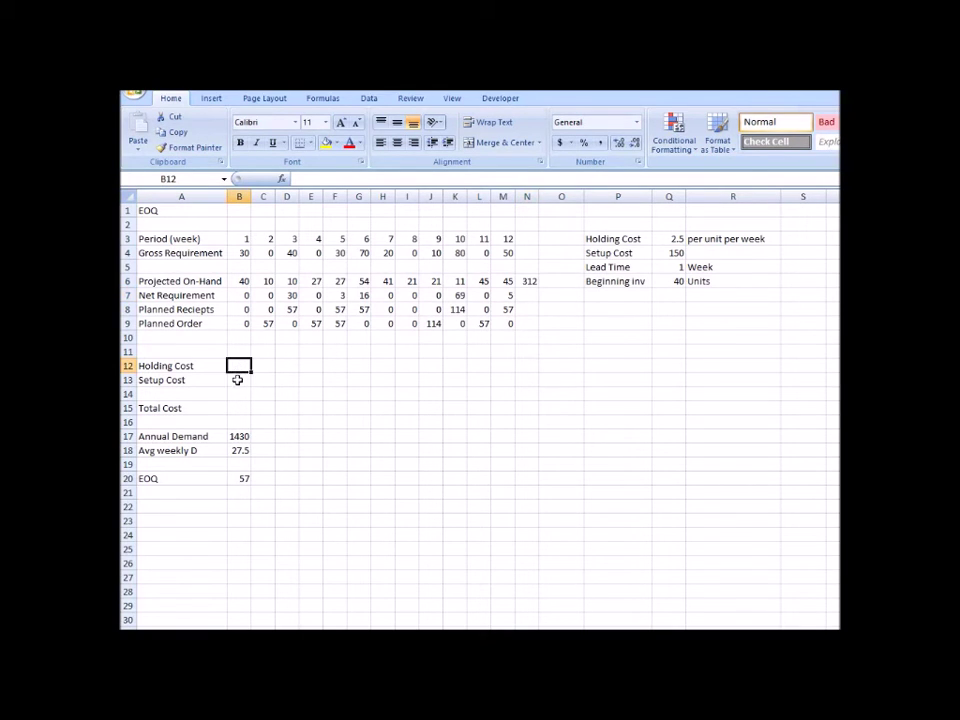
{"action": "type", "text": "="}
{"action": "left_click", "coordinate": [527, 281]}
{"action": "type", "text": "*"}
{"action": "left_click", "coordinate": [669, 239]}
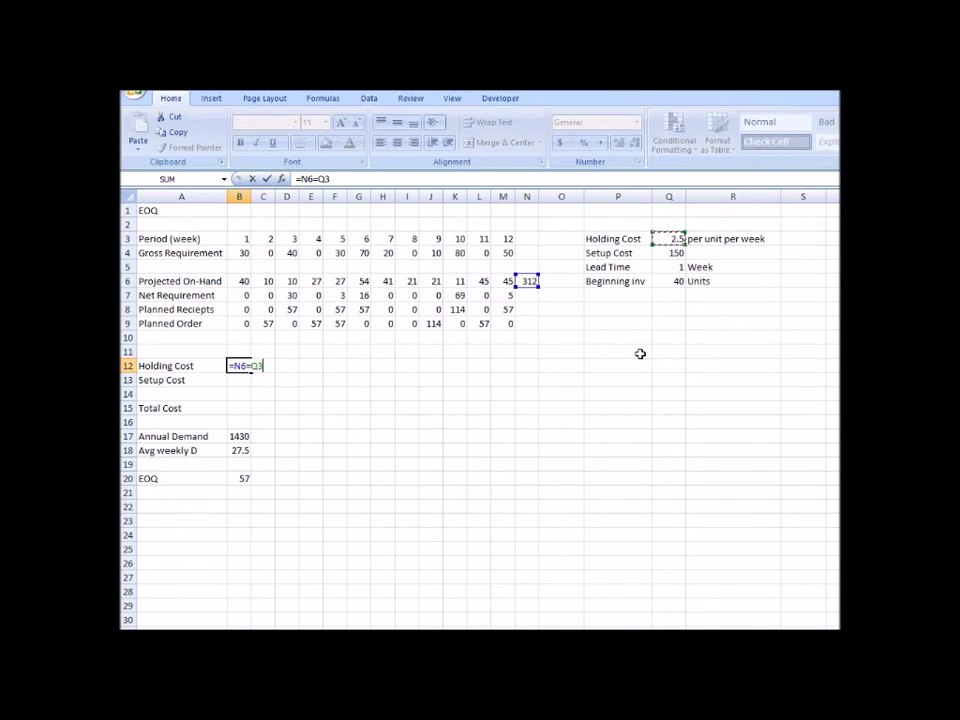
{"action": "key", "text": "BackSpace"}
{"action": "key", "text": "BackSpace"}
{"action": "key", "text": "BackSpace"}
{"action": "type", "text": "*"}
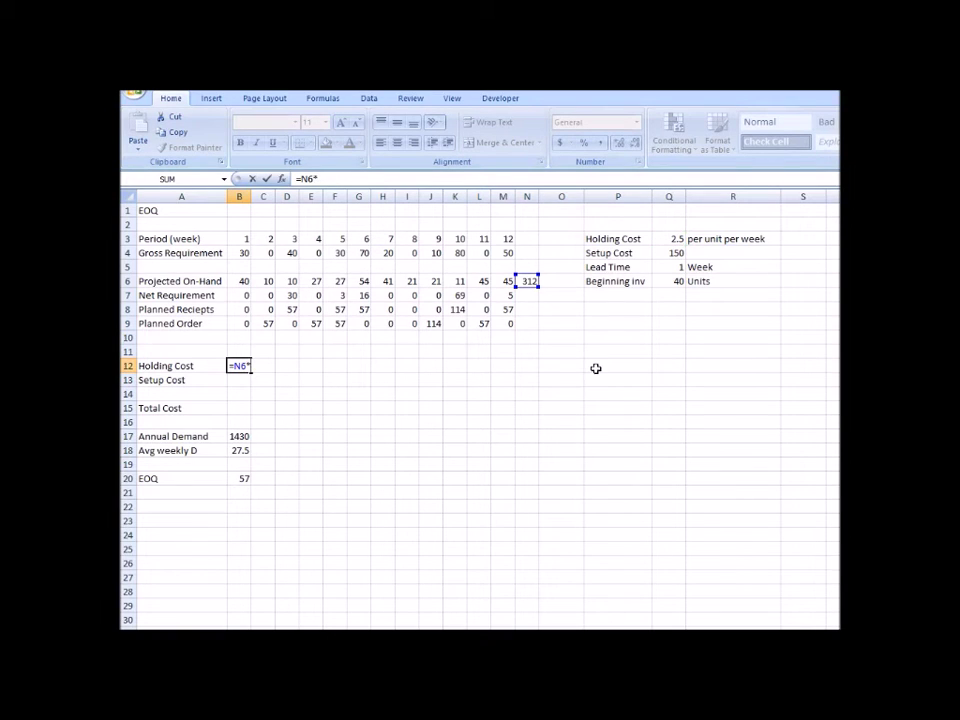
{"action": "left_click", "coordinate": [678, 239]}
{"action": "key", "text": "Return"}
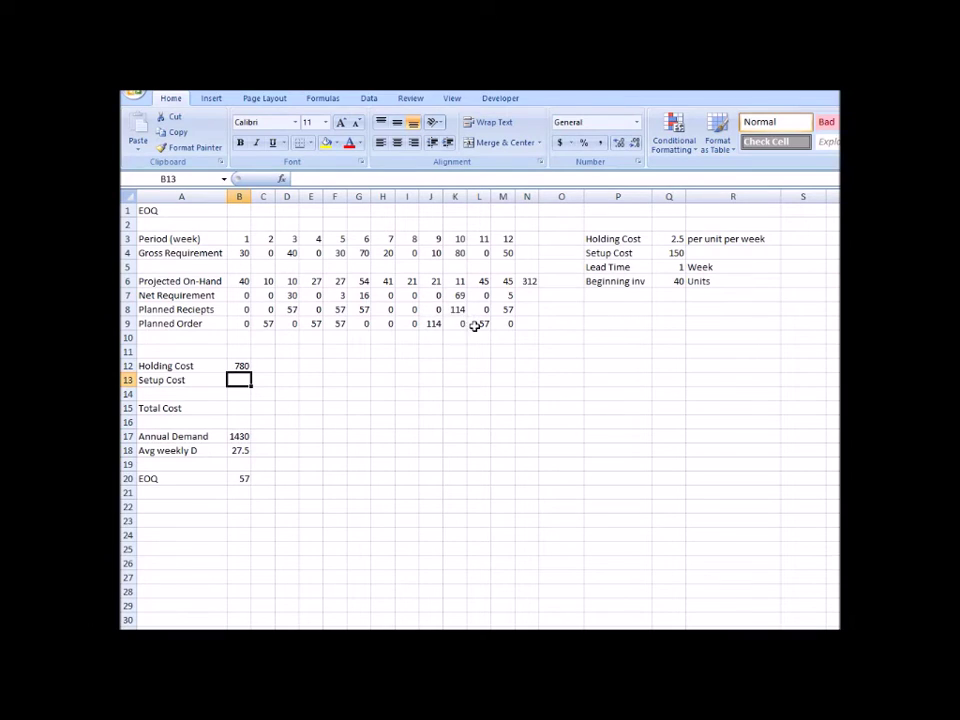
- Enter the setup cost +5×150 (750) and add both costs into a 1530 total
{"action": "key", "text": "F2"}
{"action": "type", "text": "+5*"}
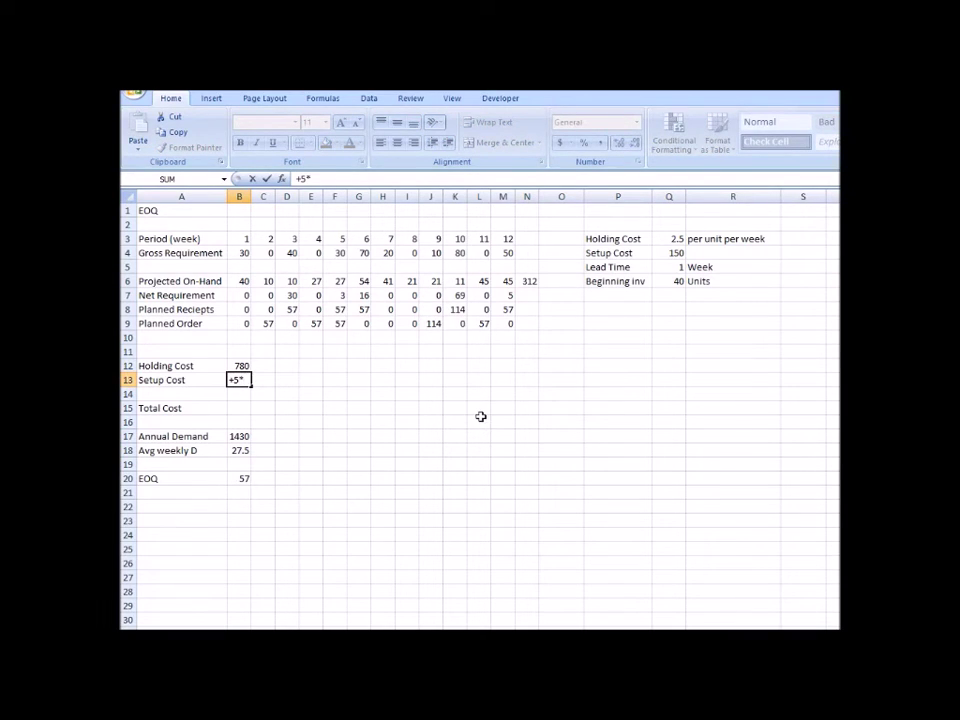
{"action": "left_click", "coordinate": [669, 253]}
{"action": "key", "text": "Return"}
{"action": "key", "text": "Return"}
{"action": "type", "text": "+"}
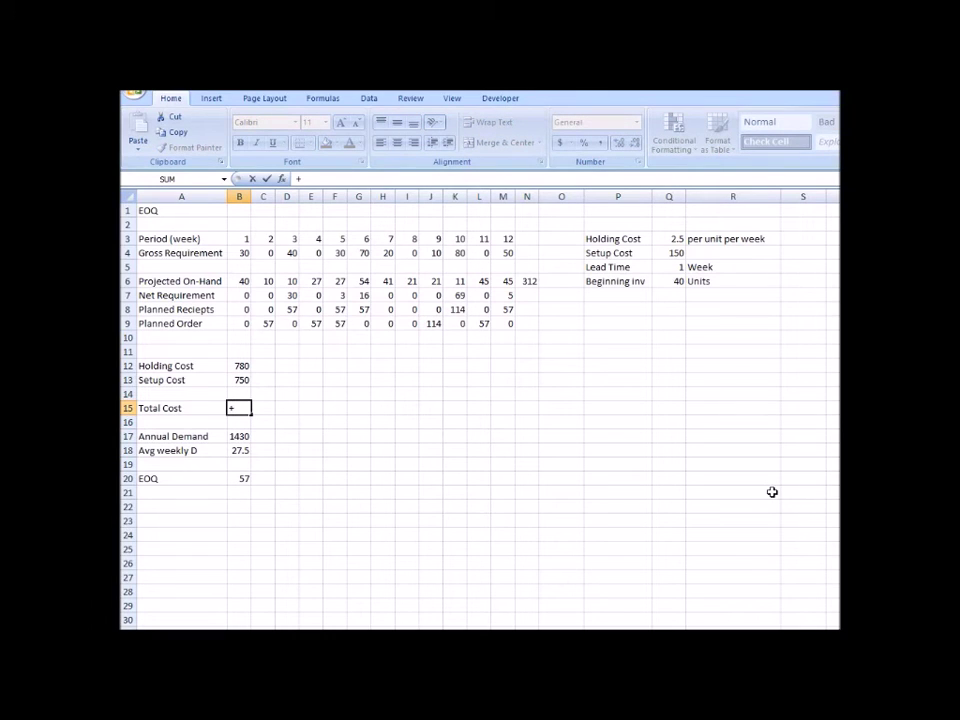
{"action": "key", "text": "Up"}
{"action": "key", "text": "Up"}
{"action": "type", "text": "+"}
{"action": "key", "text": "Up"}
{"action": "key", "text": "Return"}
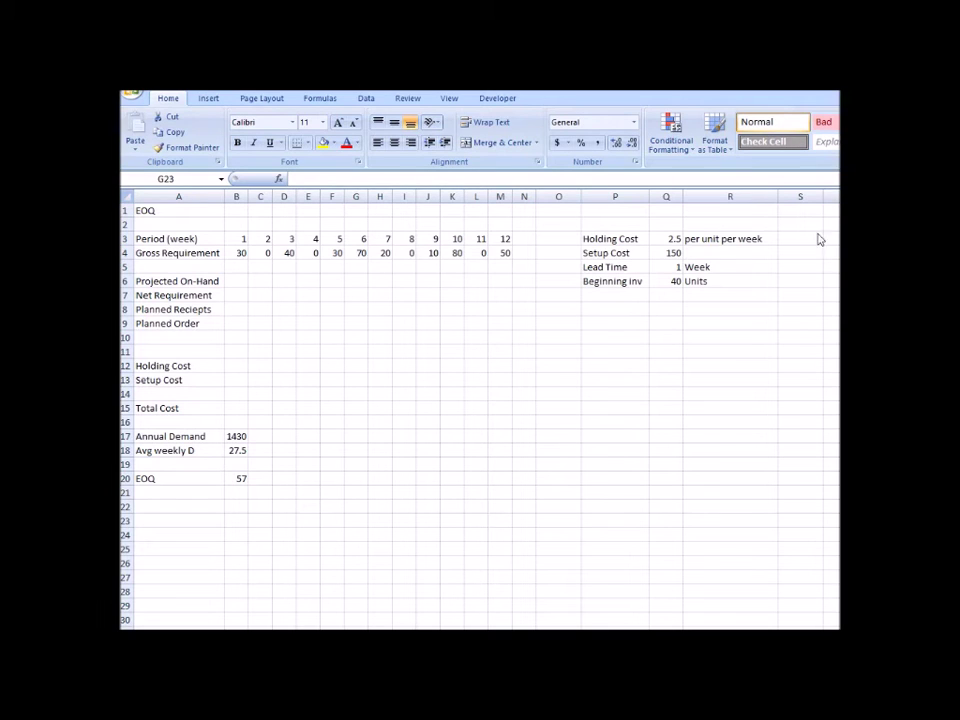
- Add a 'Period' row below EOQ computing EOQ divided by average weekly demand (2.07)
{"action": "left_click", "coordinate": [198, 504]}
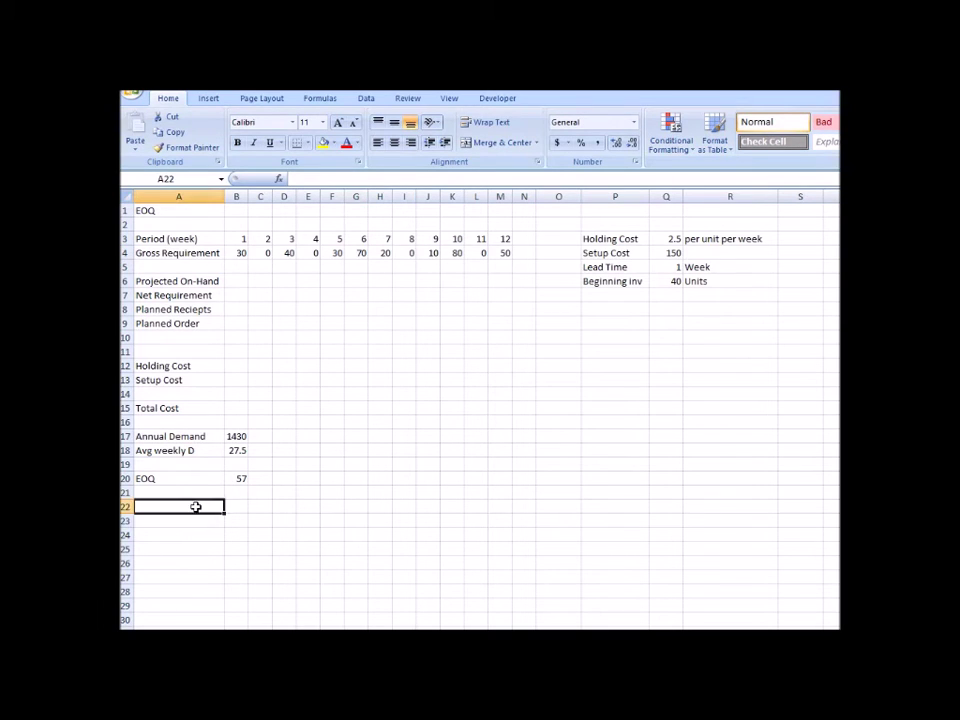
{"action": "type", "text": "Period"}
{"action": "key", "text": "Tab"}
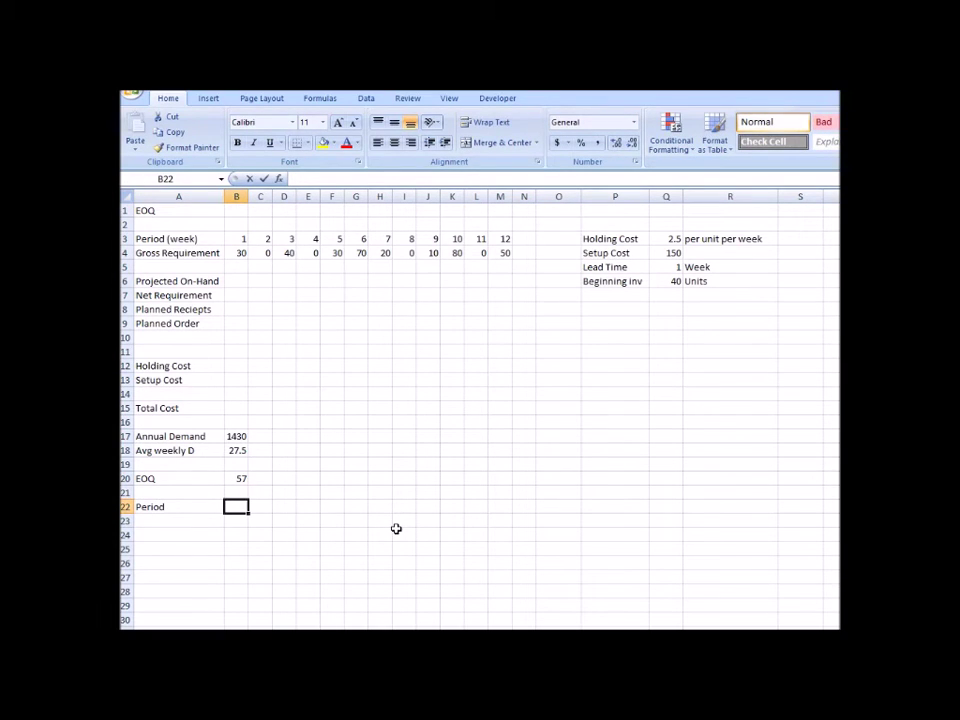
{"action": "type", "text": "="}
{"action": "key", "text": "Up"}
{"action": "key", "text": "Up"}
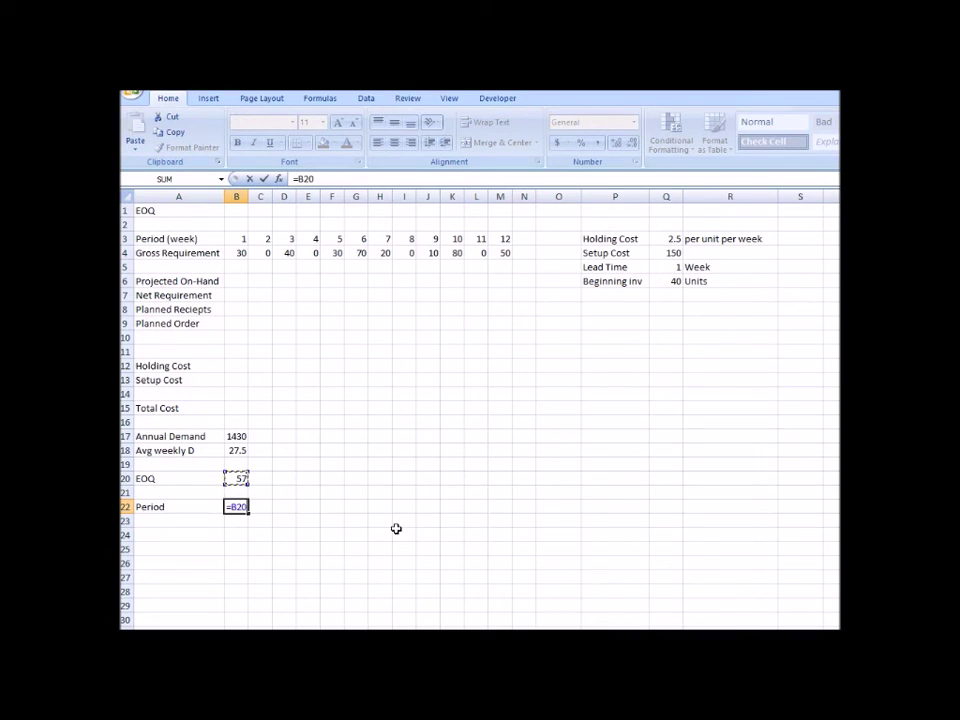
{"action": "type", "text": "/"}
{"action": "key", "text": "Up"}
{"action": "key", "text": "Up"}
{"action": "key", "text": "Up"}
{"action": "key", "text": "Up"}
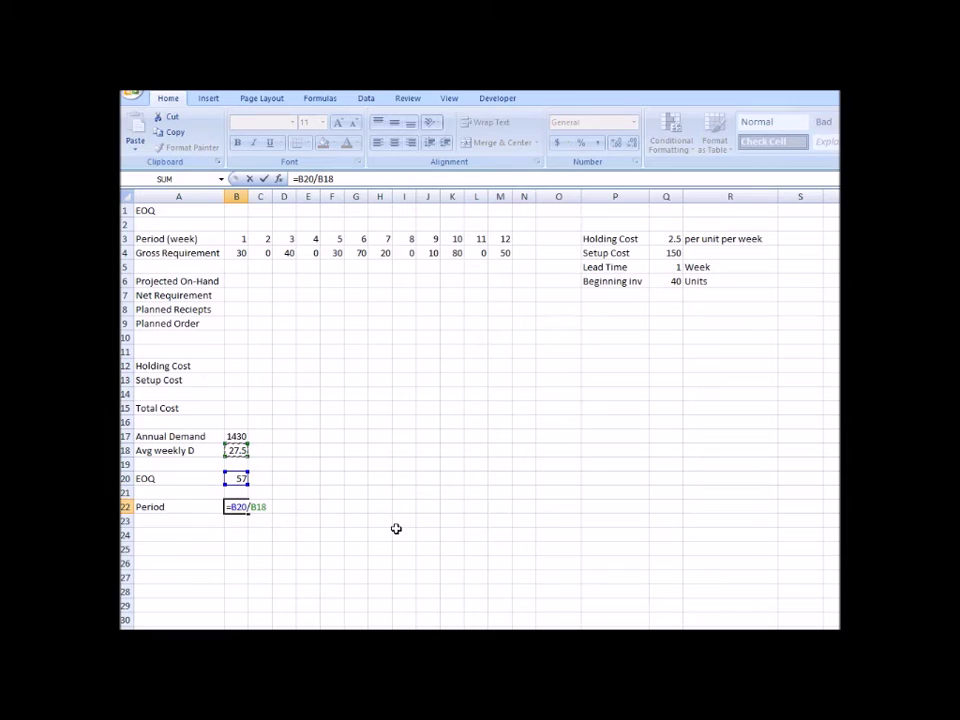
{"action": "key", "text": "Return"}
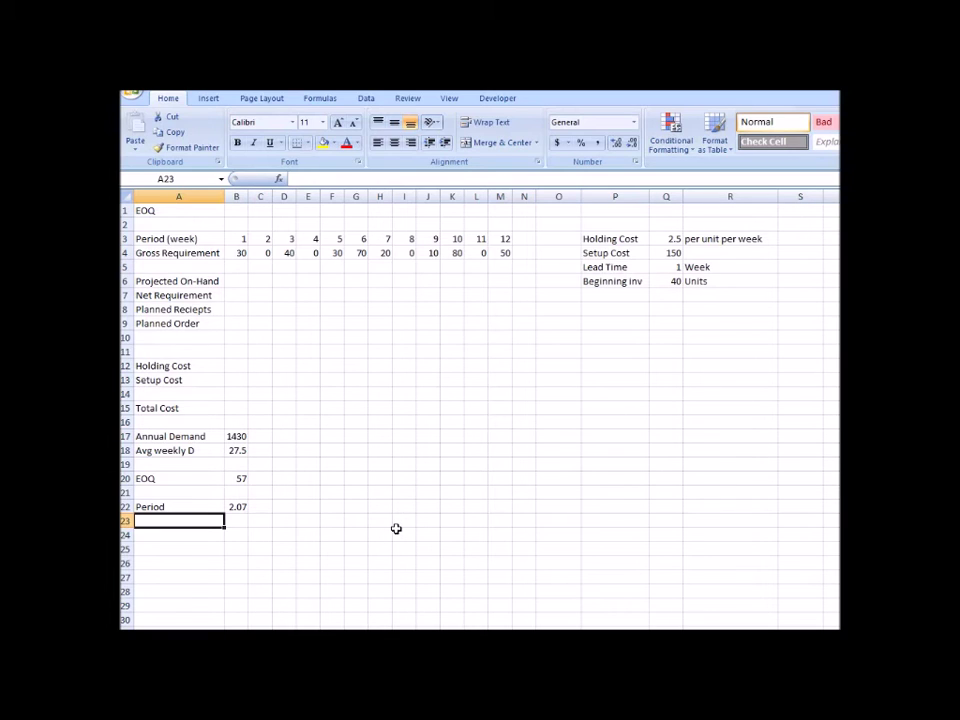
- Overwrite the computed period with the rounded value 3
{"action": "key", "text": "Right"}
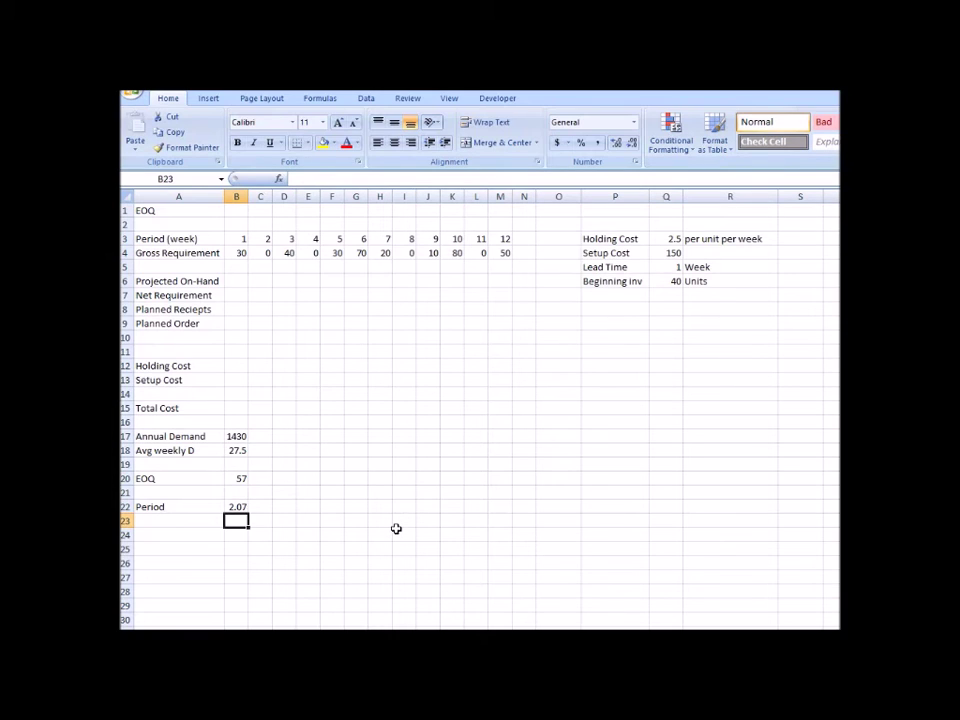
{"action": "key", "text": "Up"}
{"action": "type", "text": "3"}
{"action": "key", "text": "Return"}
- Fill week 1 with 40 on hand and zero net requirement, planned receipt and planned order
{"action": "left_click", "coordinate": [238, 281]}
{"action": "type", "text": "4"}
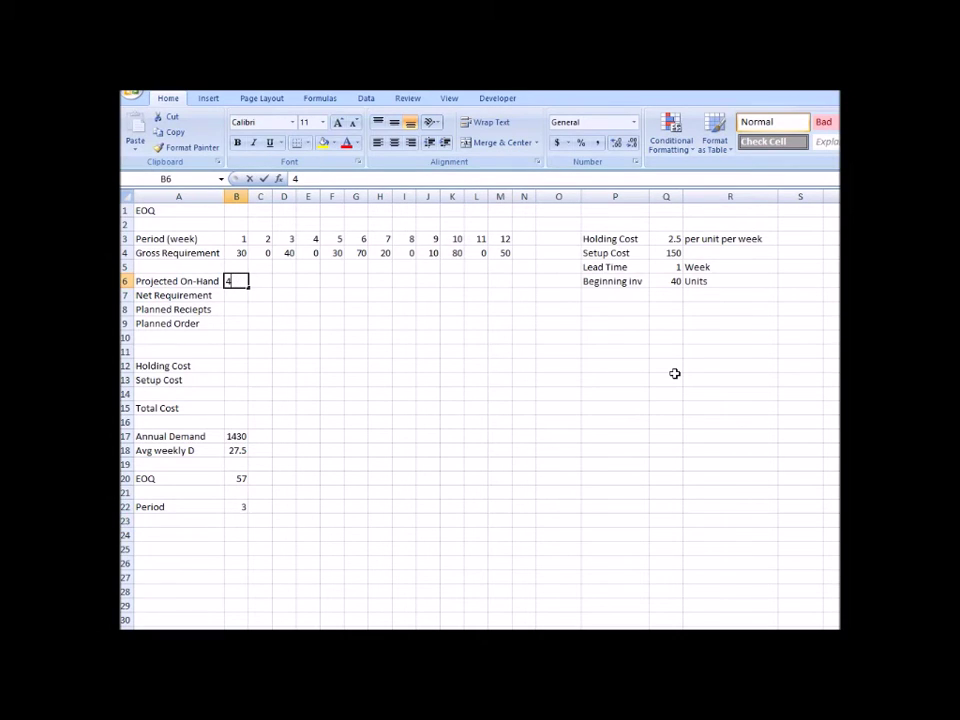
{"action": "type", "text": "0"}
{"action": "key", "text": "Return"}
{"action": "type", "text": "0"}
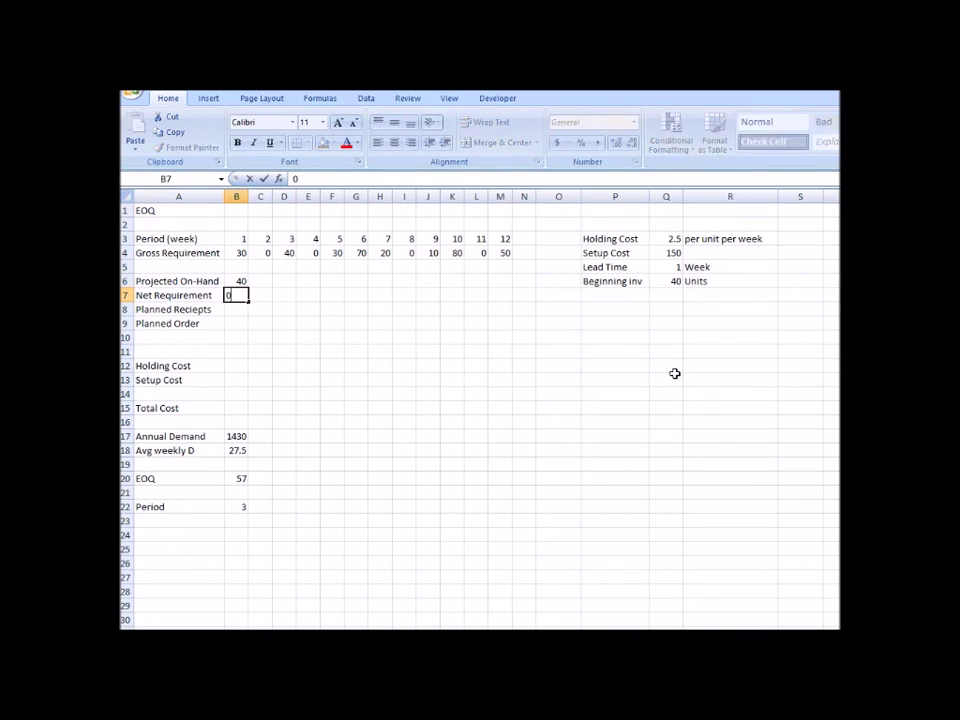
{"action": "key", "text": "Return"}
{"action": "type", "text": "0"}
{"action": "key", "text": "Return"}
{"action": "type", "text": "0"}
{"action": "key", "text": "Return"}
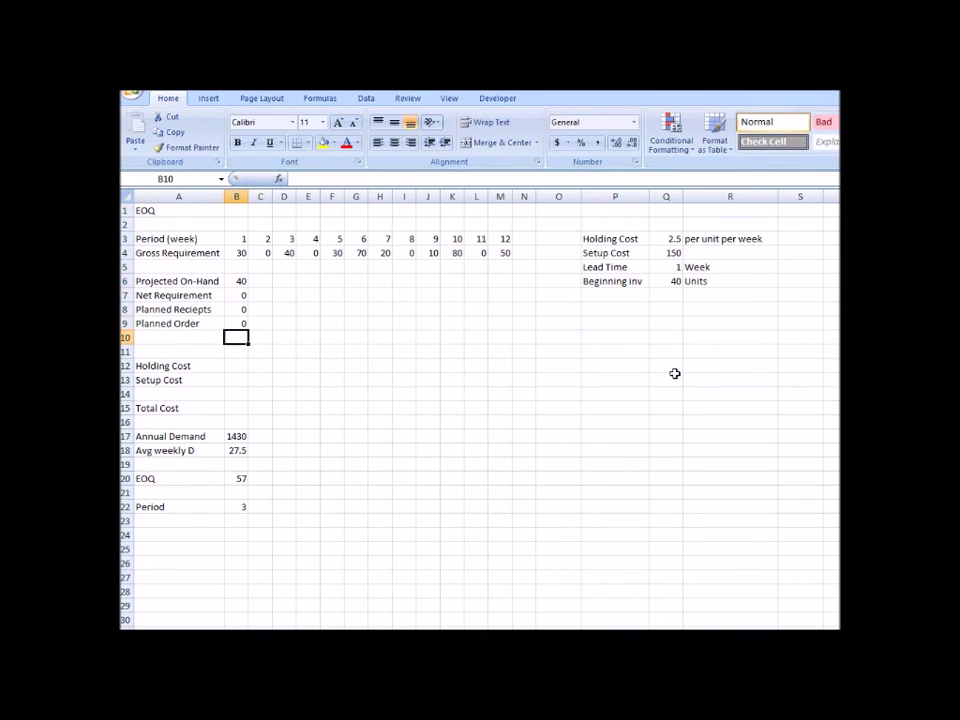
- Enter week 2 with 10 on hand, zero net requirement and zero planned receipts
{"action": "key", "text": "Right"}
{"action": "key", "text": "Up"}
{"action": "key", "text": "Up"}
{"action": "key", "text": "Up"}
{"action": "key", "text": "Up"}
{"action": "type", "text": "0"}
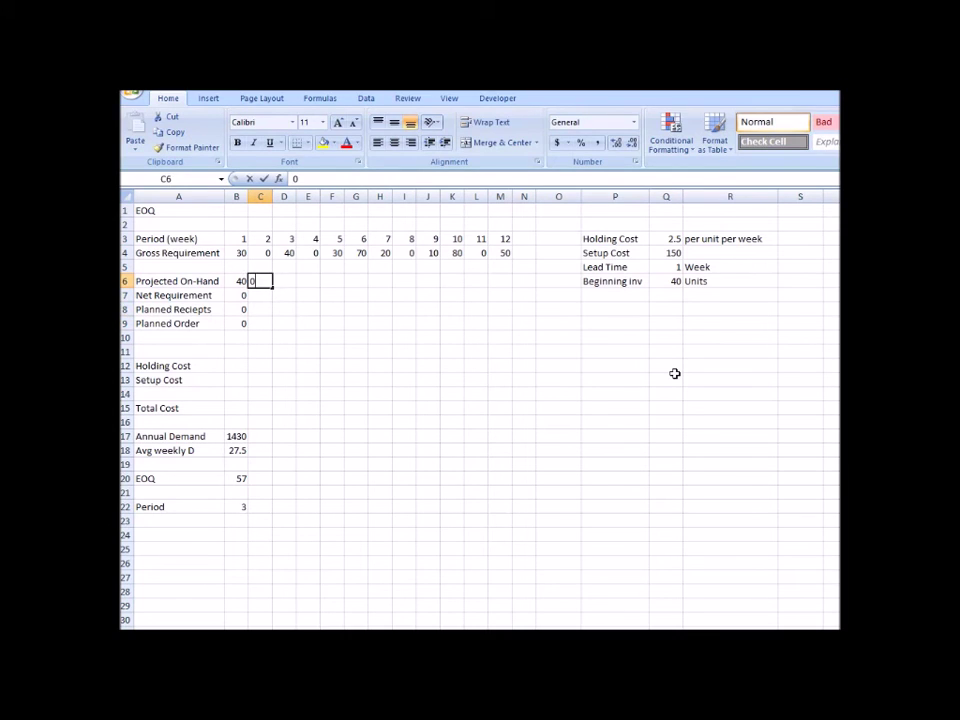
{"action": "key", "text": "BackSpace"}
{"action": "type", "text": "10"}
{"action": "key", "text": "Return"}
{"action": "type", "text": "0"}
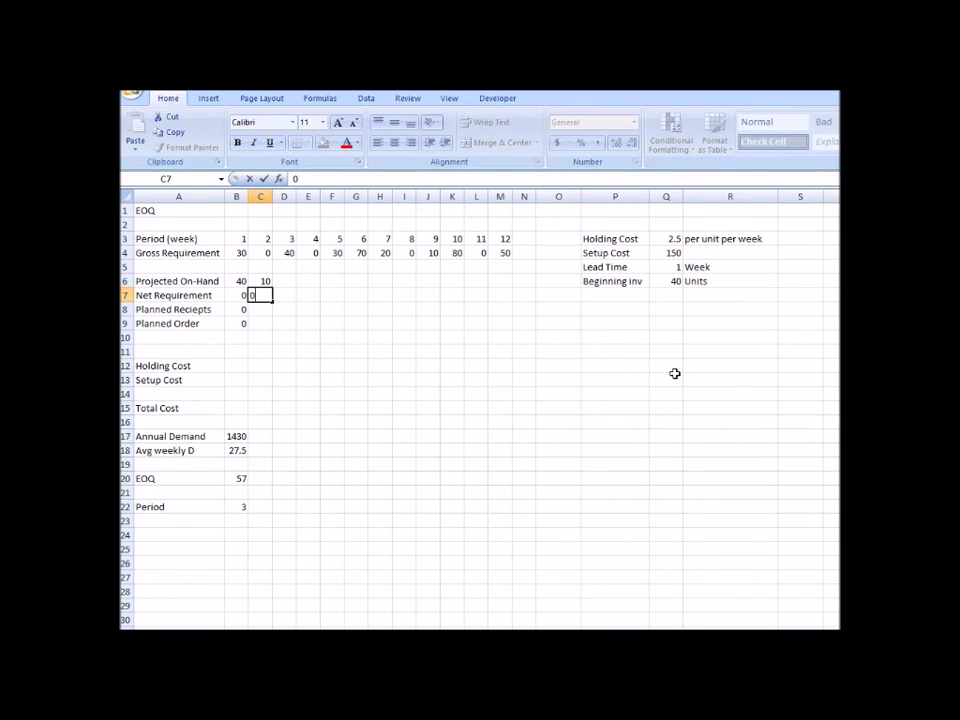
{"action": "key", "text": "Return"}
{"action": "type", "text": "0"}
{"action": "key", "text": "Return"}
{"action": "key", "text": "Right"}
- Enter week 3 with 10 on hand, net requirement 30, a 70 receipt and a 70 order in week 2
{"action": "key", "text": "Up"}
{"action": "key", "text": "Up"}
{"action": "key", "text": "Up"}
{"action": "type", "text": "10"}
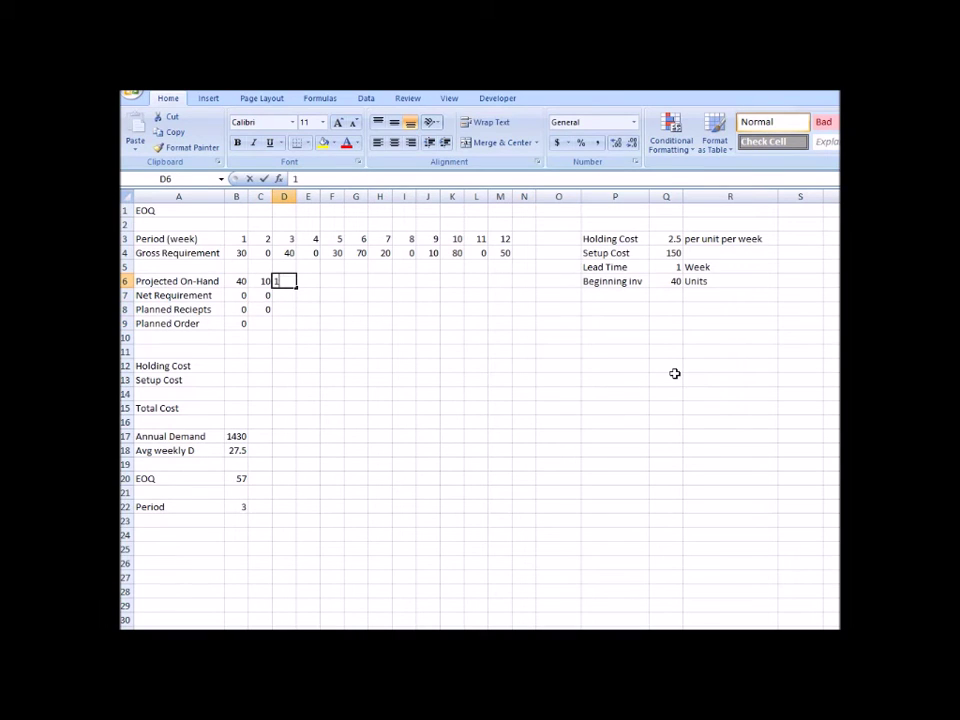
{"action": "key", "text": "Return"}
{"action": "type", "text": "30"}
{"action": "key", "text": "Return"}
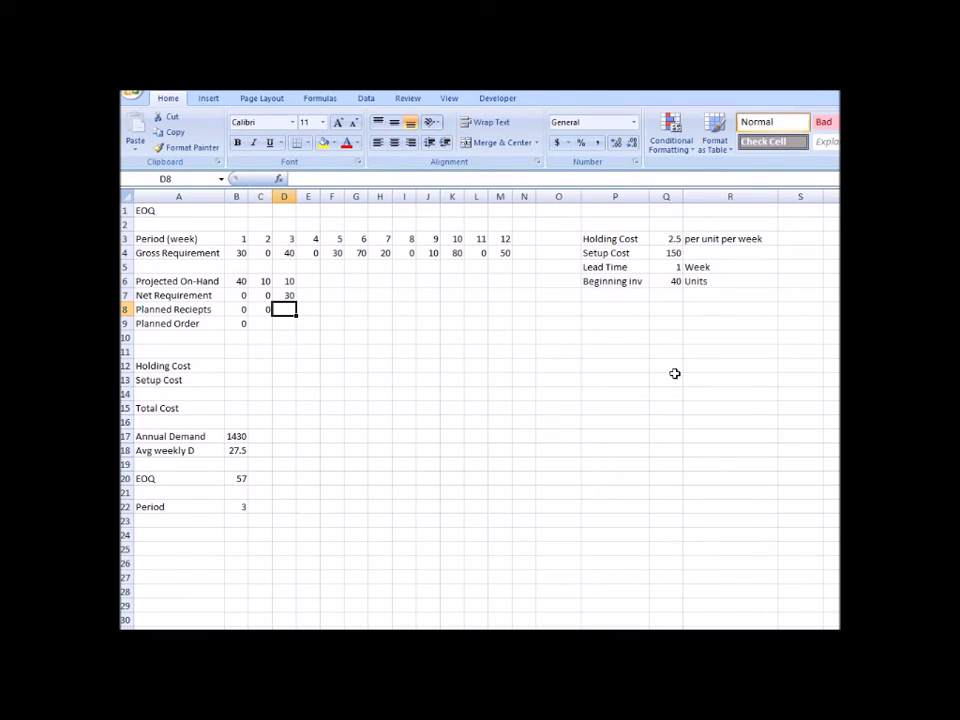
{"action": "left_click", "coordinate": [286, 253]}
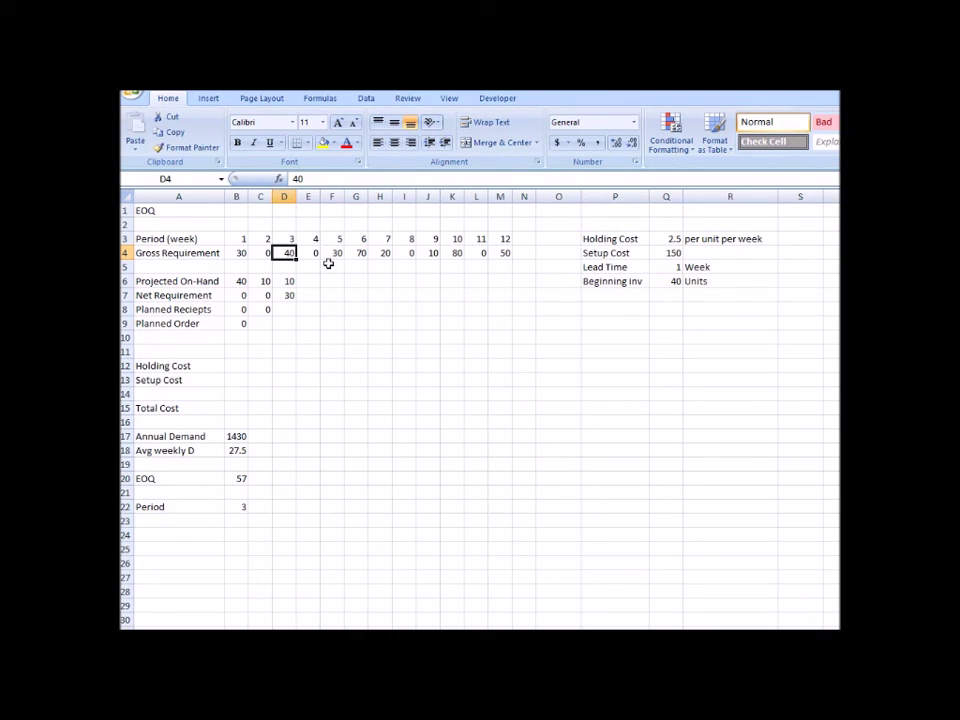
{"action": "left_click", "coordinate": [290, 311]}
{"action": "type", "text": "70"}
{"action": "key", "text": "Return"}
{"action": "key", "text": "Left"}
{"action": "type", "text": "70"}
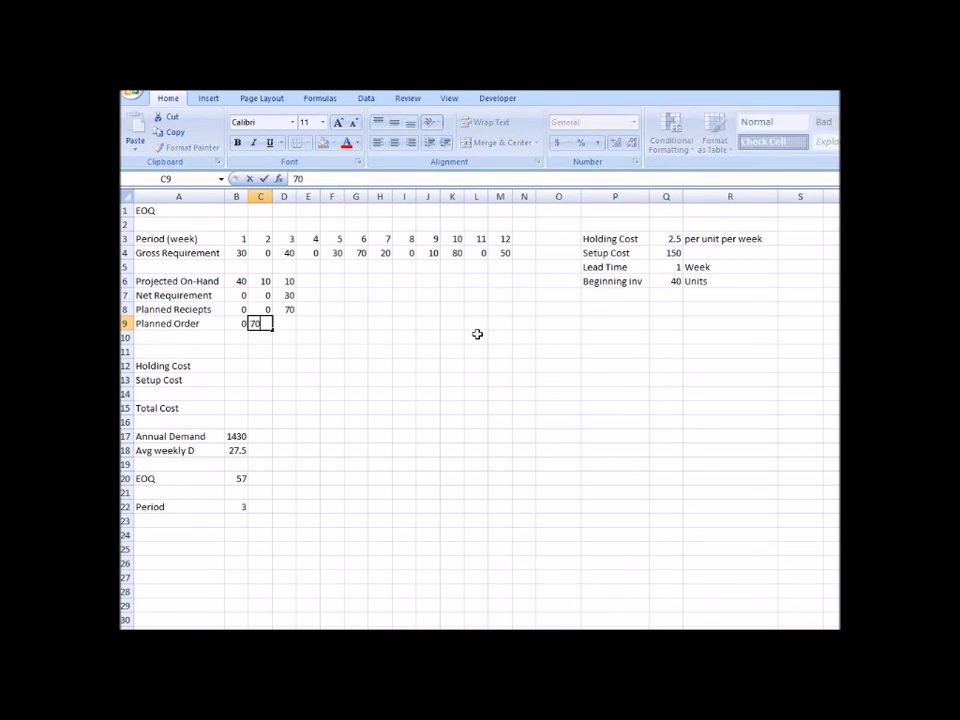
{"action": "key", "text": "Return"}
- Revise week 3's planned receipt and week 2's planned order to 60 units
{"action": "key", "text": "Right"}
{"action": "key", "text": "Up"}
{"action": "key", "text": "Right"}
{"action": "key", "text": "Up"}
{"action": "key", "text": "Up"}
{"action": "key", "text": "Up"}
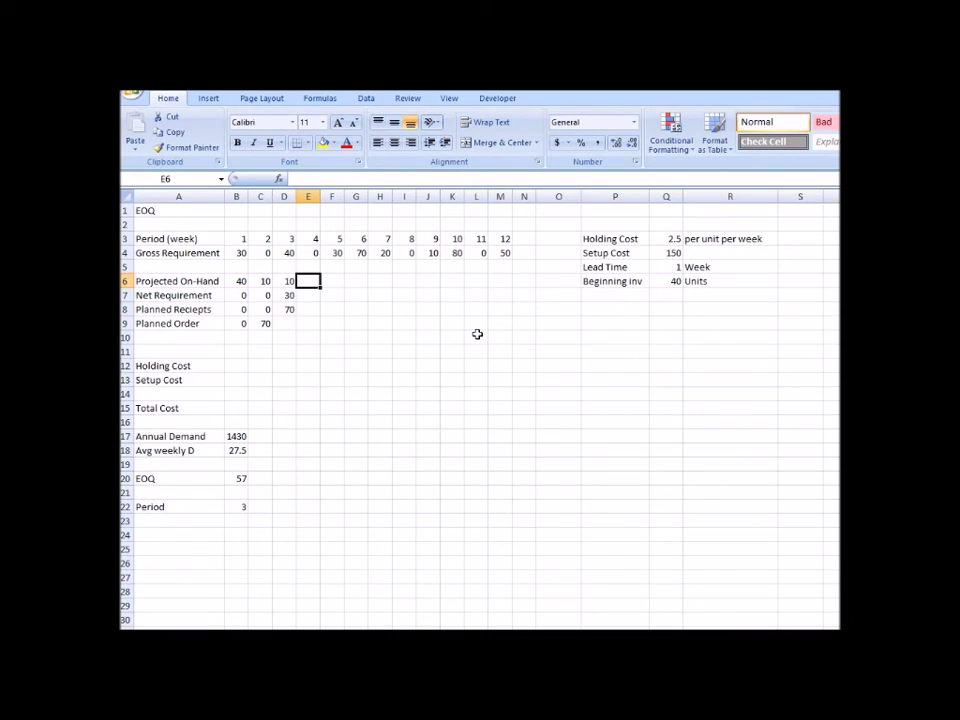
{"action": "type", "text": "1"}
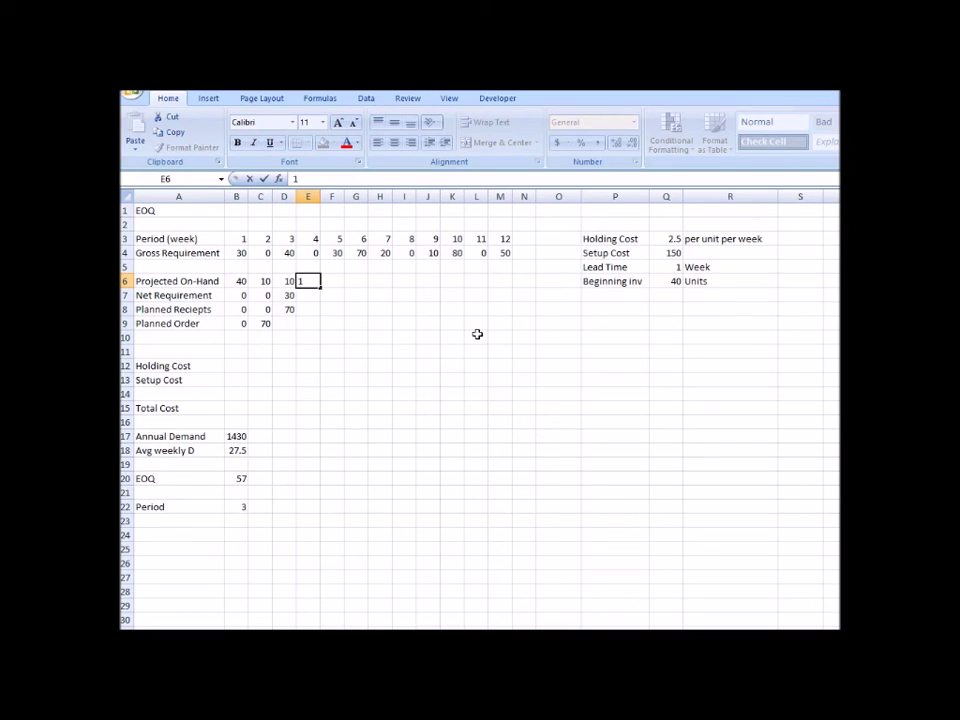
{"action": "key", "text": "BackSpace"}
{"action": "key", "text": "Return"}
{"action": "key", "text": "Down"}
{"action": "key", "text": "Left"}
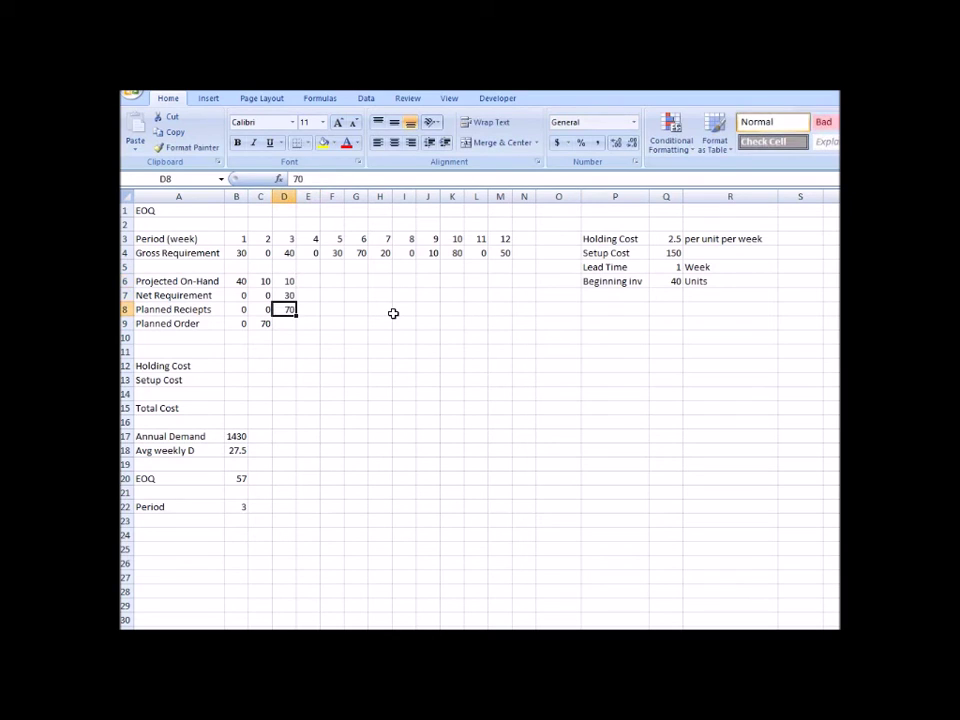
{"action": "type", "text": "60"}
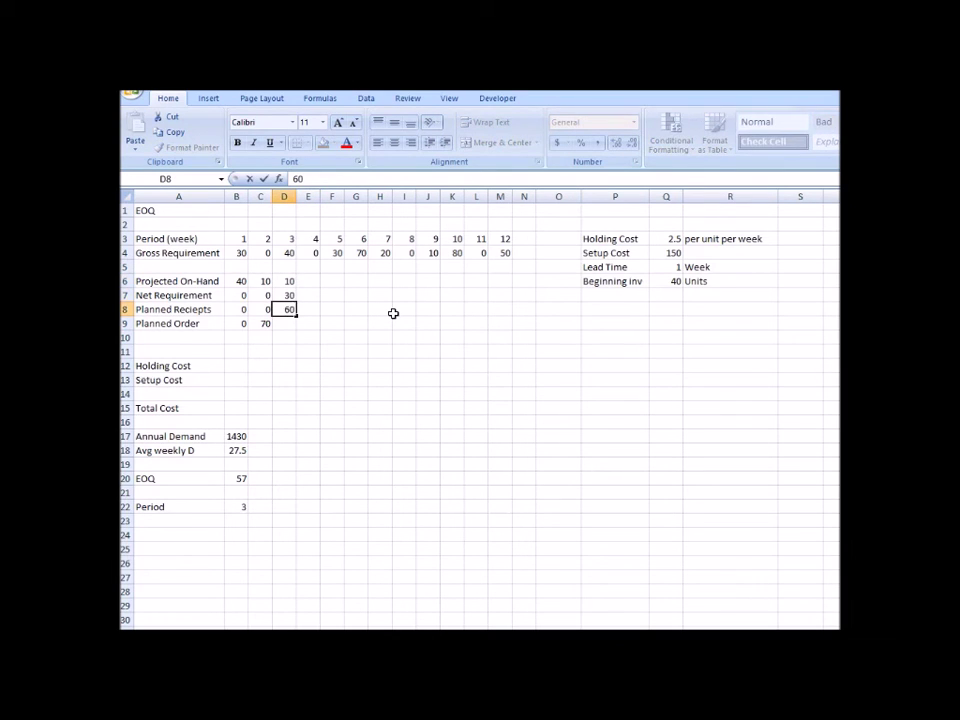
{"action": "key", "text": "Return"}
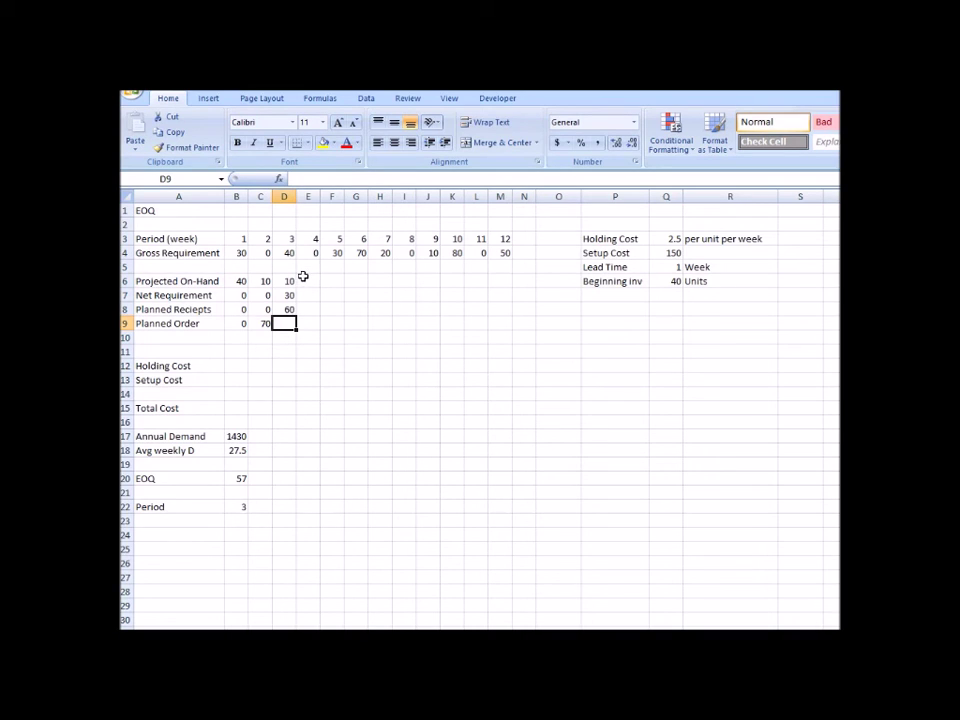
{"action": "key", "text": "Left"}
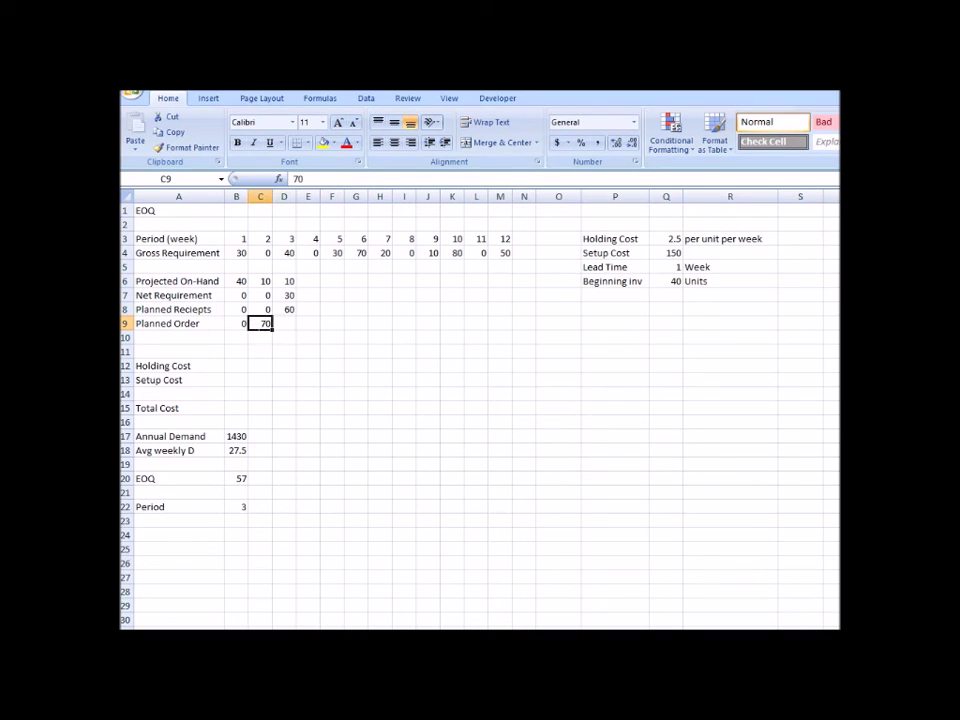
{"action": "type", "text": "60"}
{"action": "key", "text": "Return"}
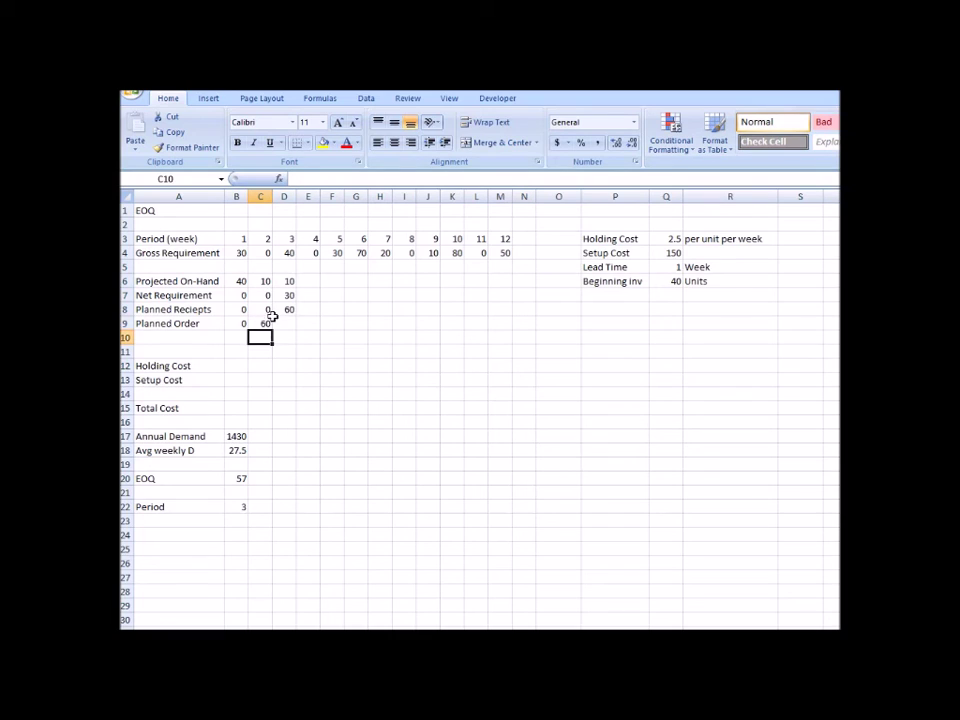
- Enter week 4 with 30 on hand and zero net requirement and receipts, plus zero week 3 order
{"action": "left_click", "coordinate": [284, 322]}
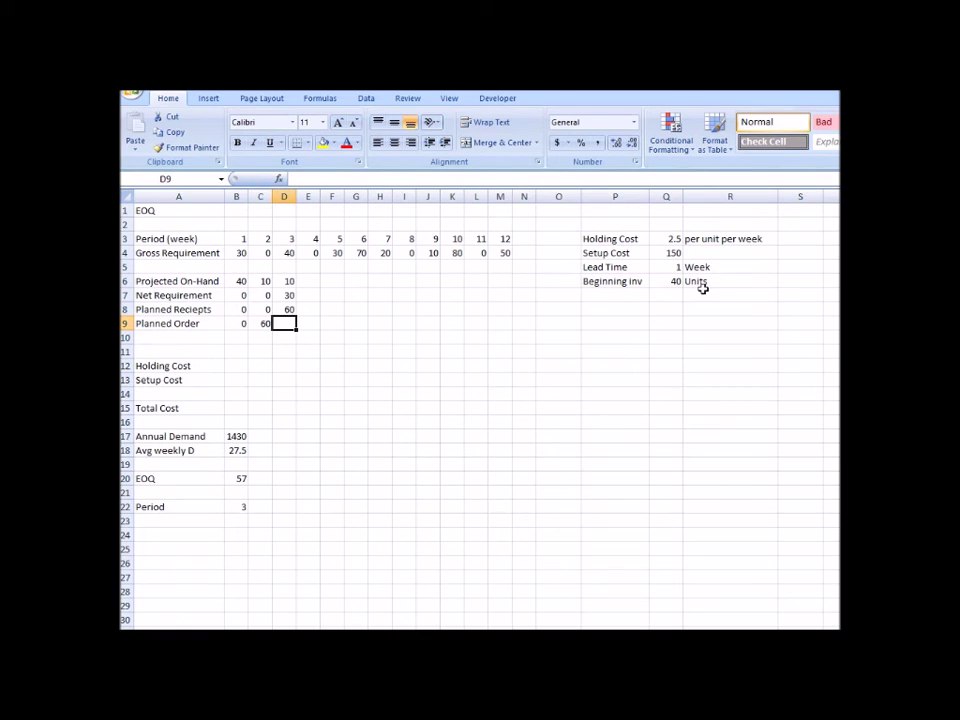
{"action": "left_click", "coordinate": [310, 281]}
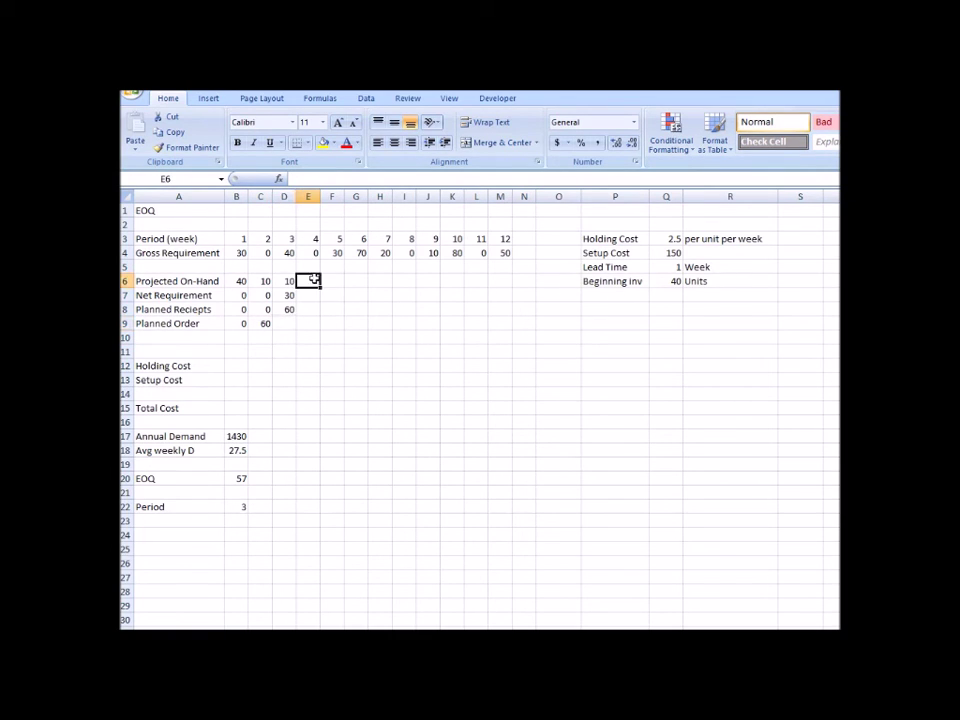
{"action": "type", "text": "30"}
{"action": "key", "text": "Return"}
{"action": "type", "text": "0"}
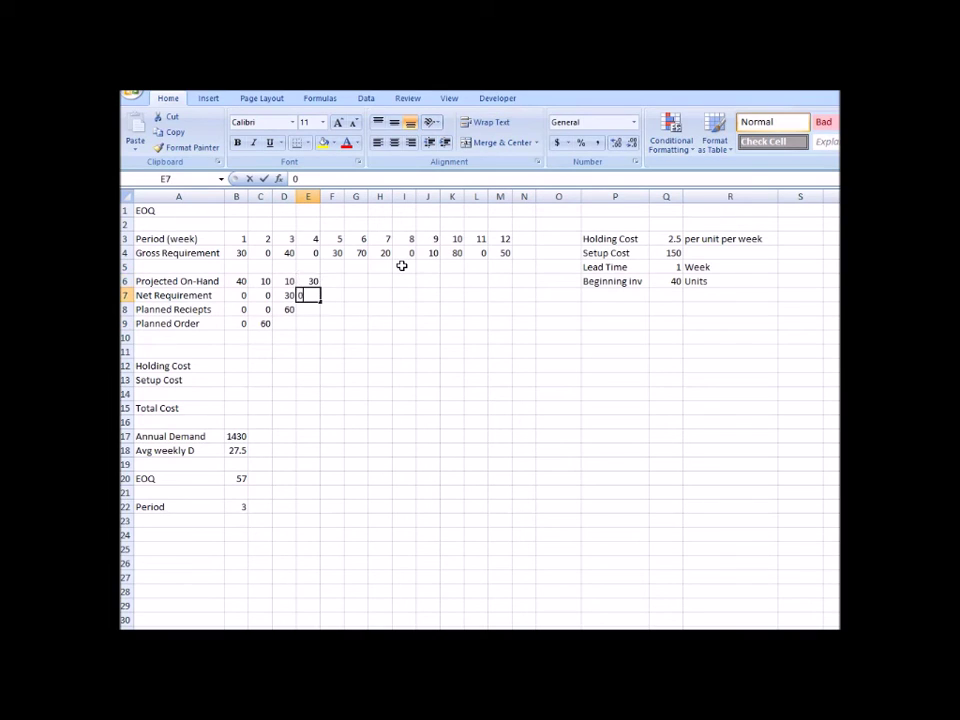
{"action": "key", "text": "Return"}
{"action": "type", "text": "0"}
{"action": "key", "text": "Return"}
{"action": "key", "text": "Left"}
{"action": "type", "text": "0"}
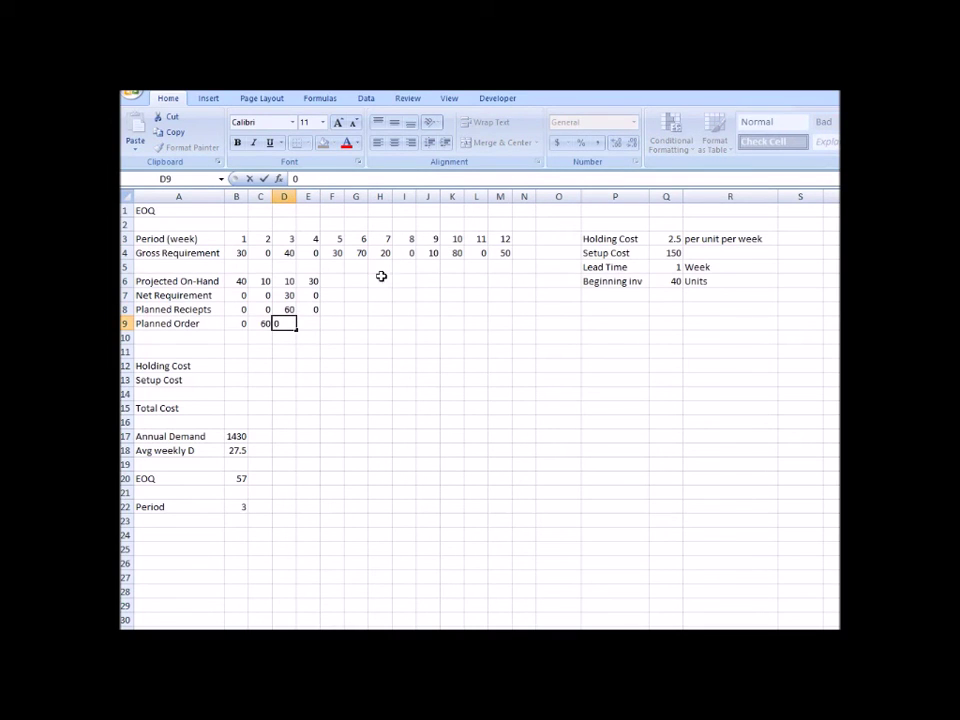
- Enter week 5 with 30 on hand and zero net requirement and receipts, plus zero week 4 order
{"action": "left_click", "coordinate": [338, 281]}
{"action": "type", "text": "30"}
{"action": "key", "text": "Return"}
{"action": "type", "text": "0"}
{"action": "key", "text": "Return"}
{"action": "type", "text": "0"}
{"action": "key", "text": "Return"}
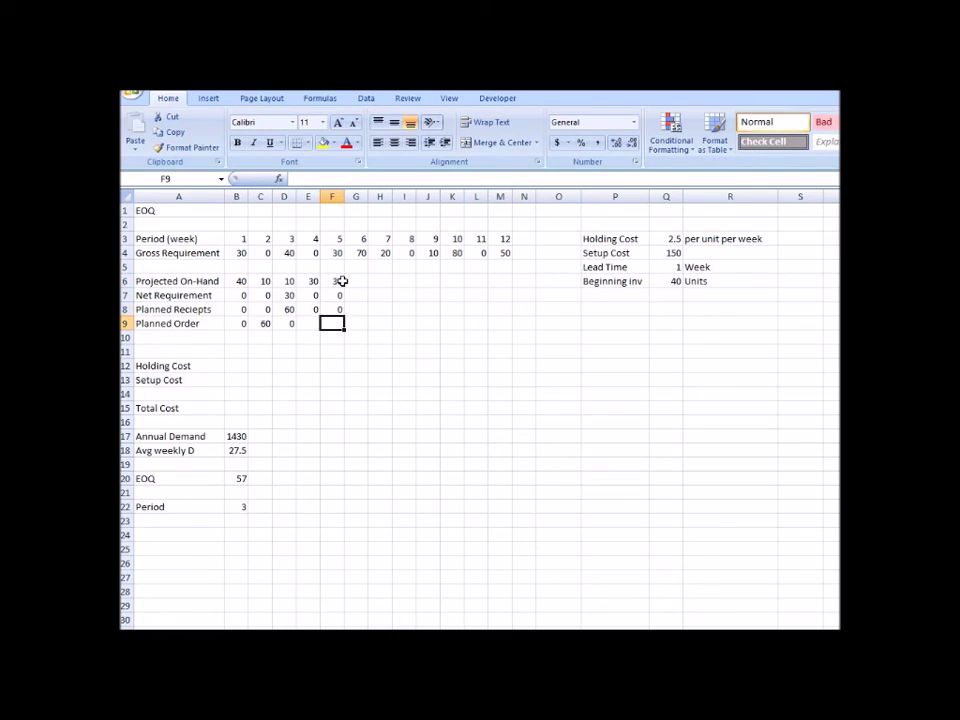
{"action": "key", "text": "Left"}
{"action": "type", "text": "0"}
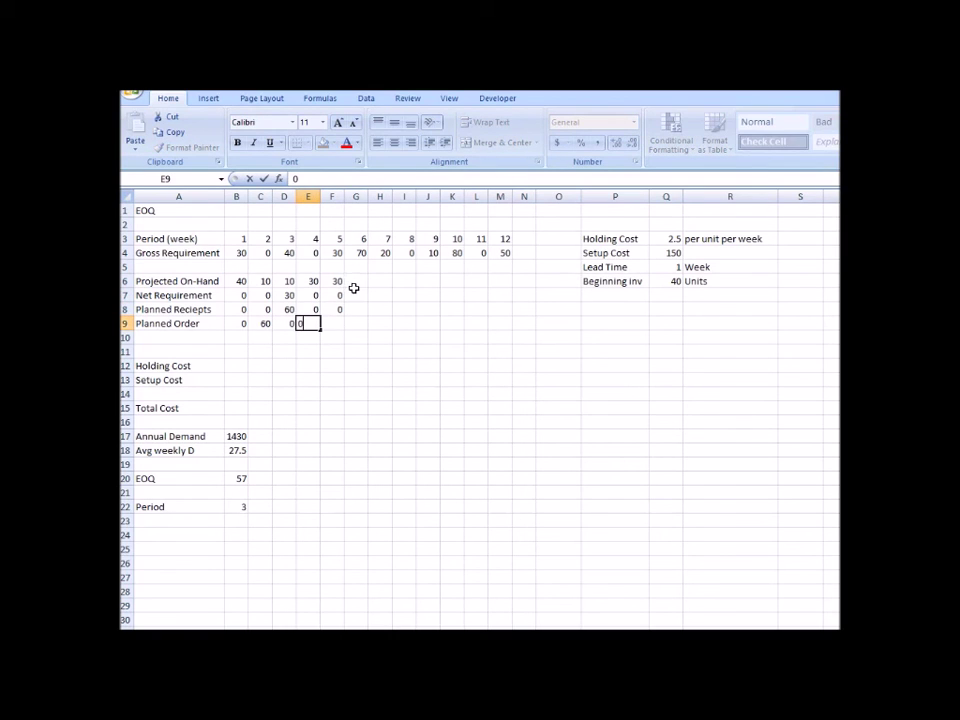
- Enter week 6 with 0 on hand, net requirement 70, a 90 receipt and a 90 week 5 order
{"action": "left_click", "coordinate": [356, 282]}
{"action": "type", "text": "0"}
{"action": "key", "text": "Return"}
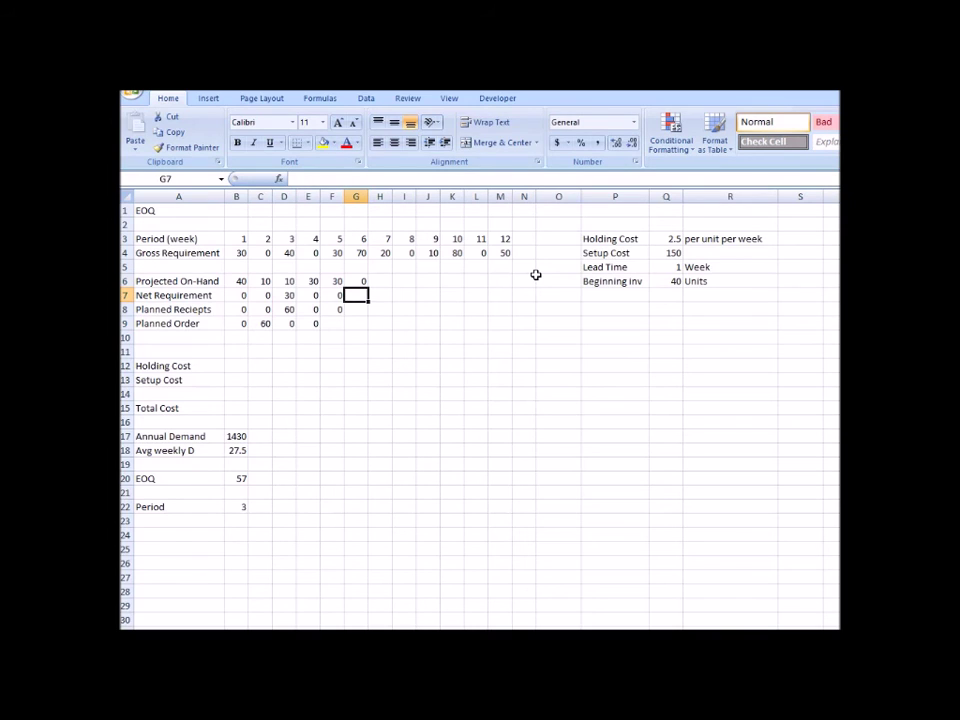
{"action": "type", "text": "70"}
{"action": "key", "text": "Return"}
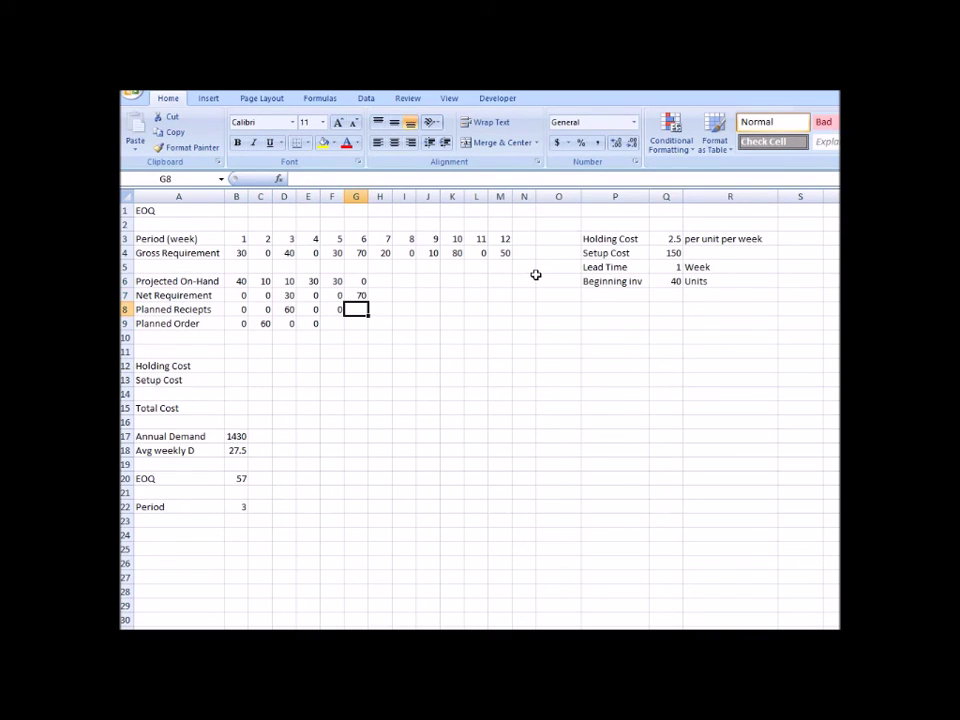
{"action": "type", "text": "90"}
{"action": "key", "text": "Return"}
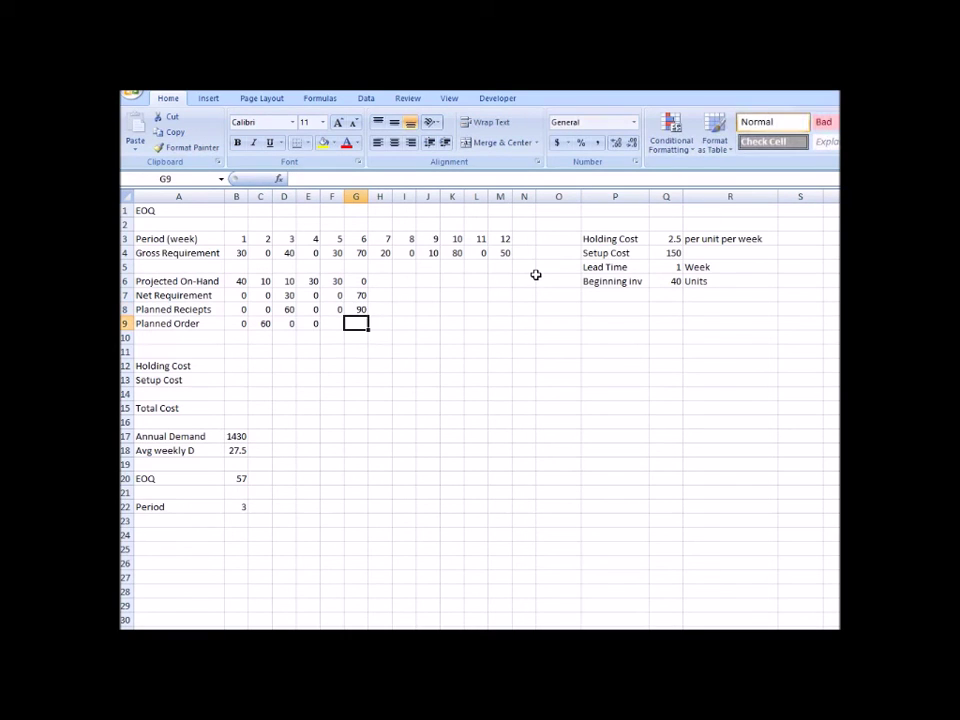
{"action": "key", "text": "Left"}
{"action": "type", "text": "0"}
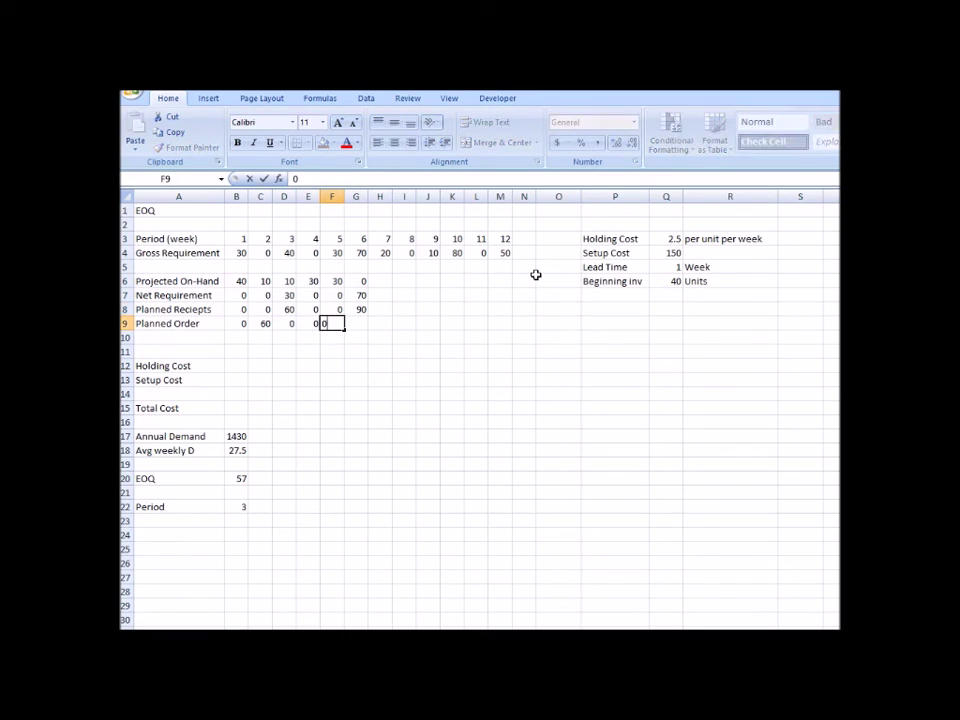
{"action": "key", "text": "Return"}
{"action": "key", "text": "Up"}
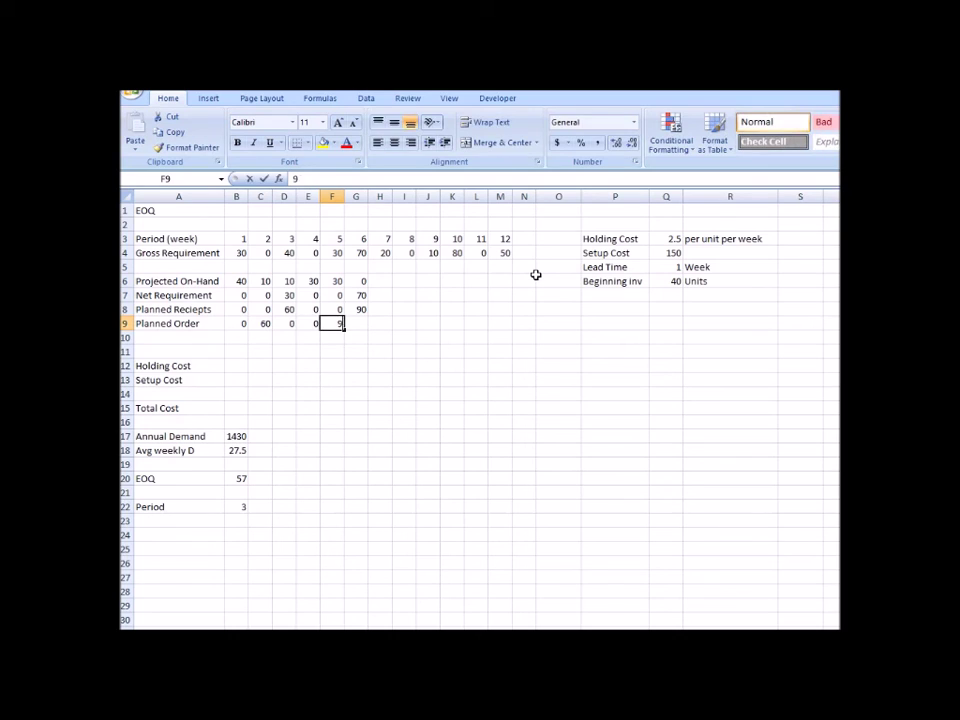
{"action": "type", "text": "90"}
{"action": "key", "text": "Up"}
{"action": "key", "text": "Up"}
{"action": "key", "text": "Up"}
{"action": "key", "text": "Right"}
{"action": "key", "text": "Right"}
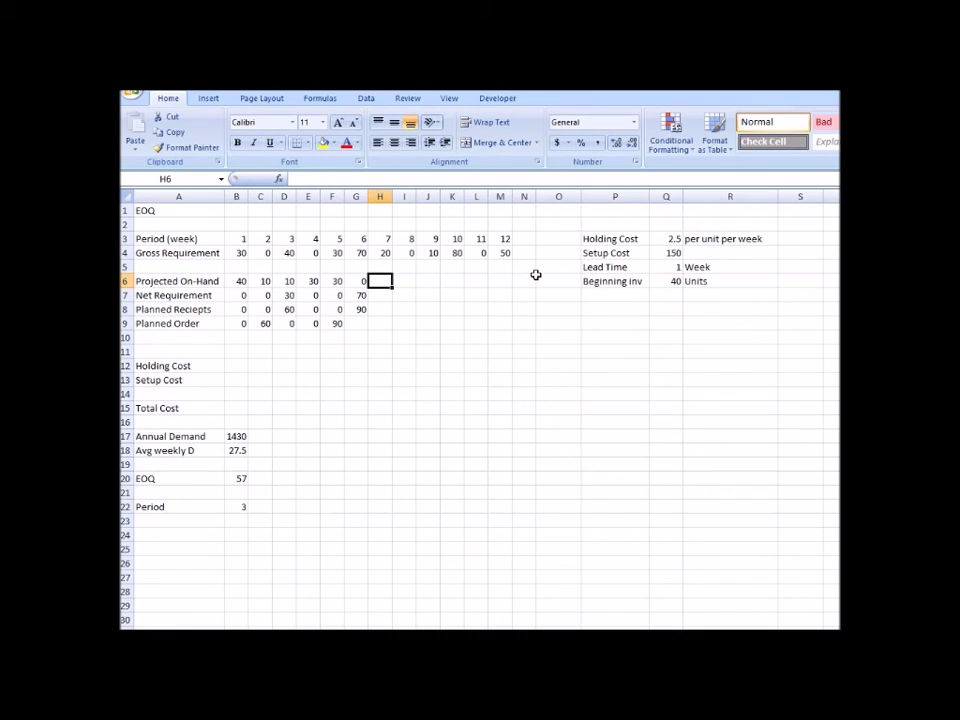
- Fill week 7 with 20 on hand and zero net requirement, planned receipt and planned order
{"action": "type", "text": "20"}
{"action": "key", "text": "Return"}
{"action": "type", "text": "20"}
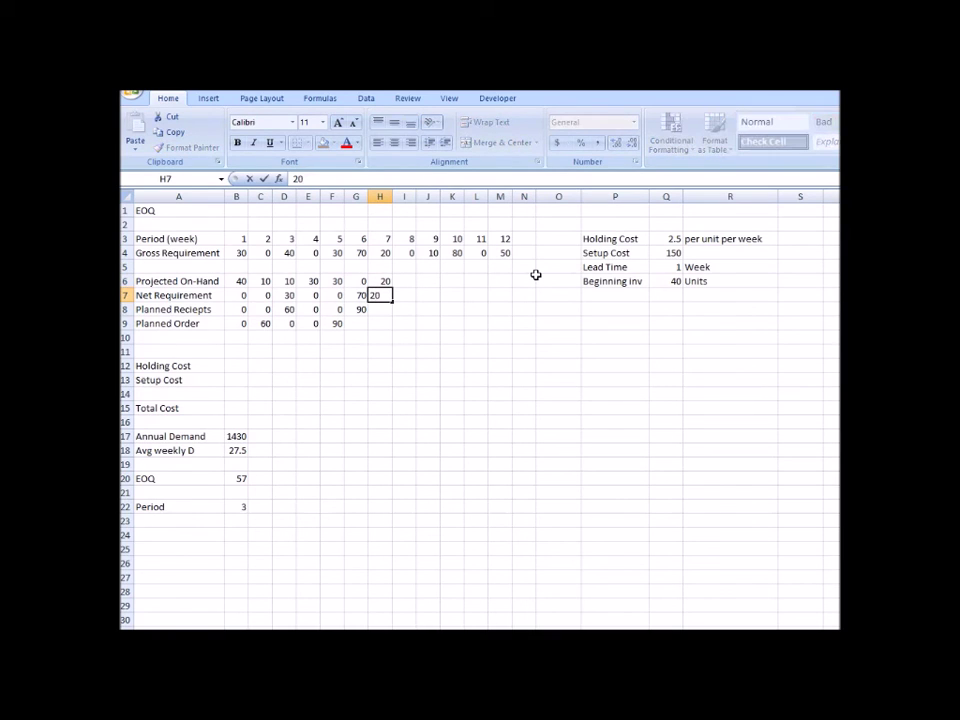
{"action": "key", "text": "BackSpace"}
{"action": "key", "text": "BackSpace"}
{"action": "type", "text": "0"}
{"action": "key", "text": "Return"}
{"action": "type", "text": "0"}
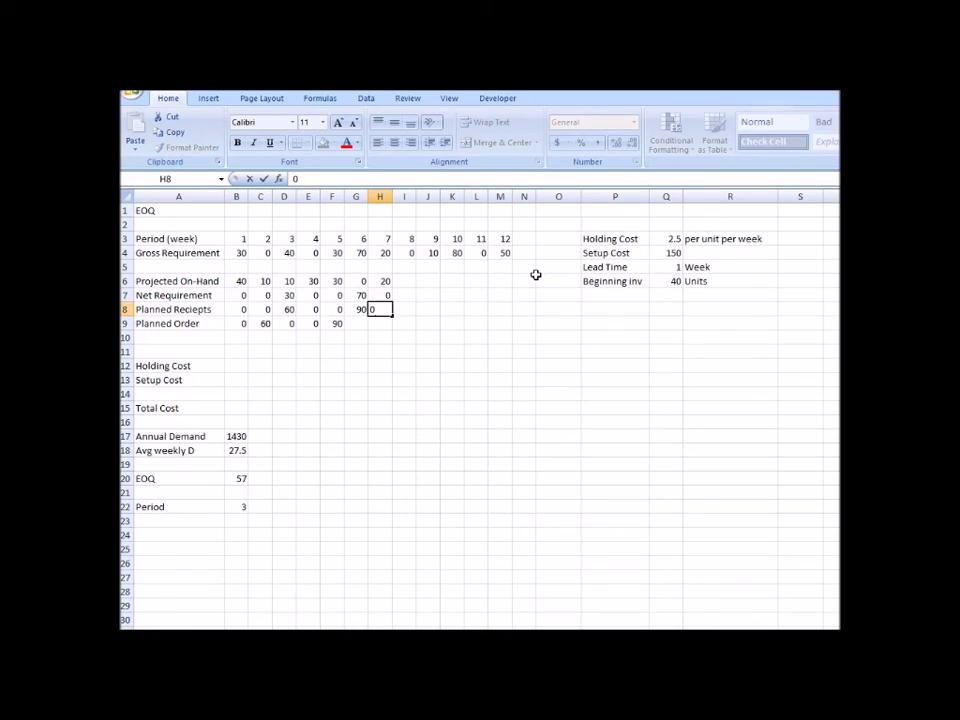
{"action": "key", "text": "Return"}
{"action": "type", "text": "0"}
{"action": "key", "text": "Up"}
{"action": "key", "text": "Up"}
{"action": "key", "text": "Up"}
{"action": "key", "text": "Right"}
- Enter zeros for week 8 on-hand, net requirement and receipt, and for week 7's planned order
{"action": "type", "text": "0"}
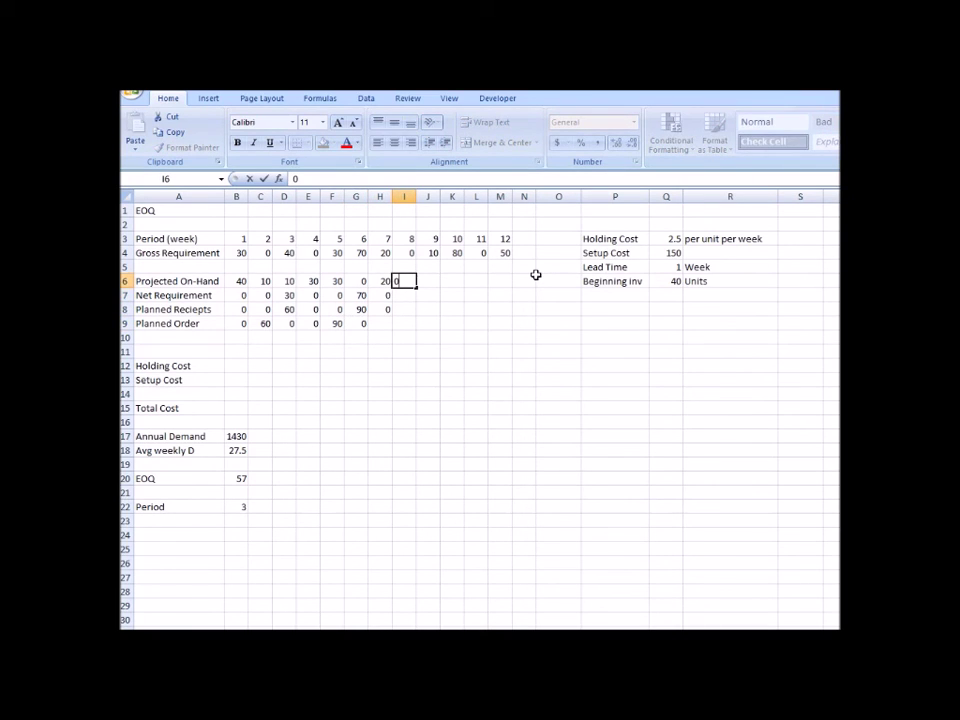
{"action": "key", "text": "Return"}
{"action": "type", "text": "0"}
{"action": "key", "text": "Return"}
{"action": "type", "text": "0"}
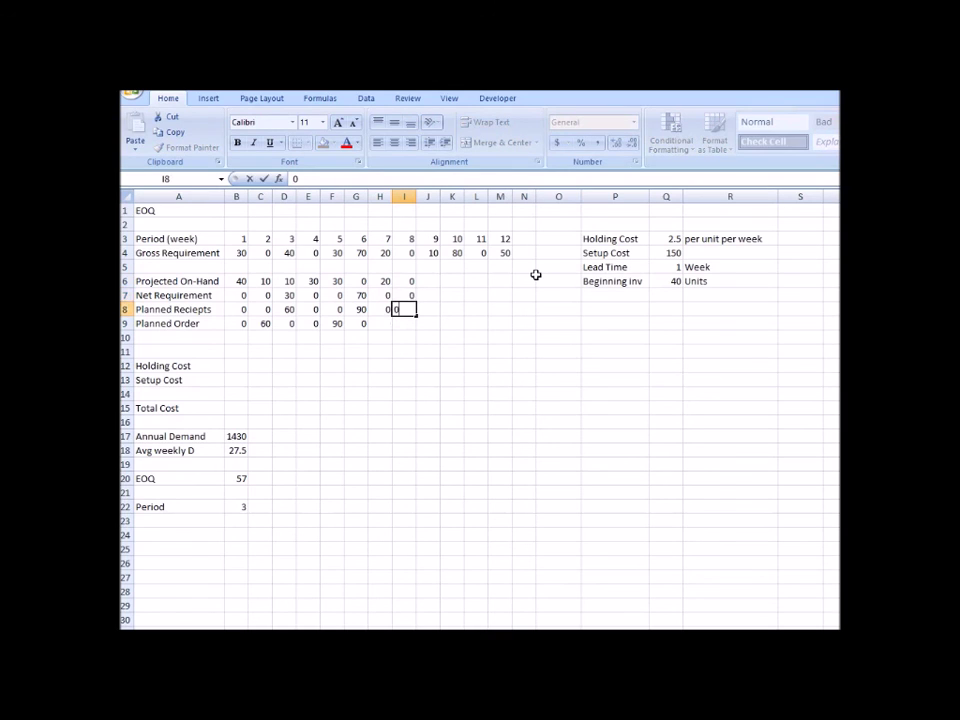
{"action": "key", "text": "Return"}
{"action": "key", "text": "Left"}
{"action": "type", "text": "0"}
{"action": "key", "text": "Right"}
{"action": "key", "text": "Right"}
{"action": "key", "text": "Up"}
{"action": "key", "text": "Up"}
{"action": "key", "text": "Up"}
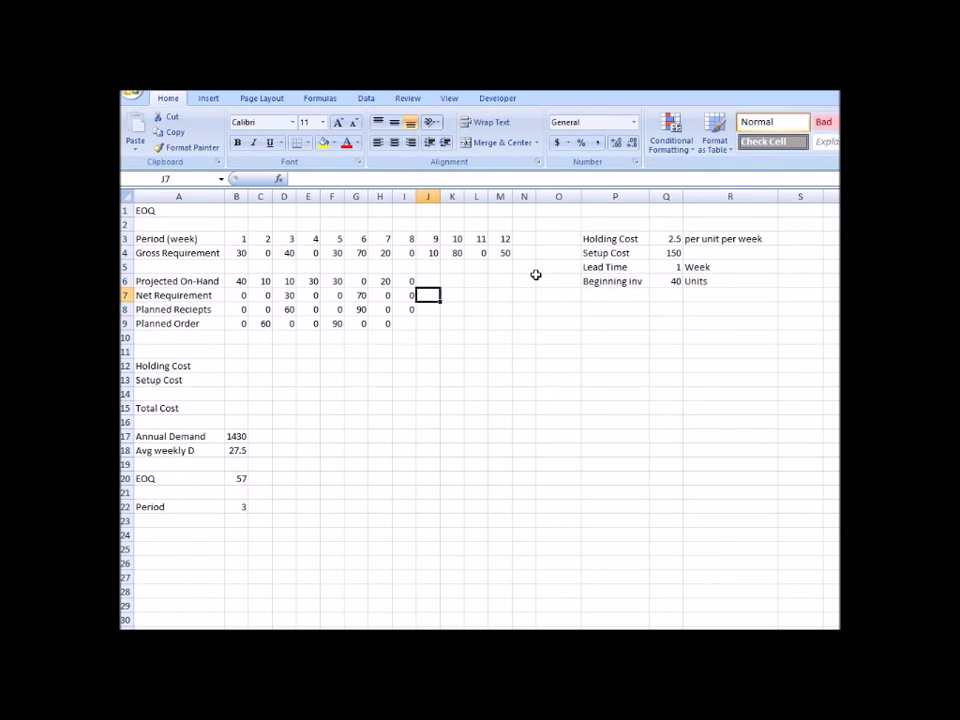
- Enter week 9 as 0 on hand, net requirement 10, receipt 90, with a 90 planned order in week 8
{"action": "type", "text": "0"}
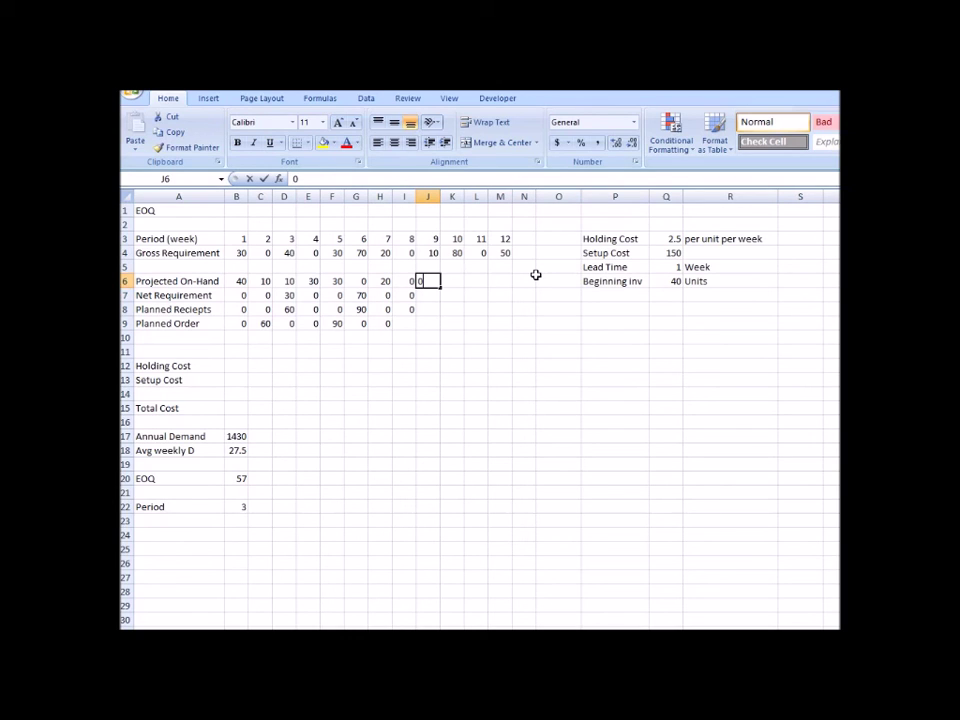
{"action": "key", "text": "Return"}
{"action": "type", "text": "10"}
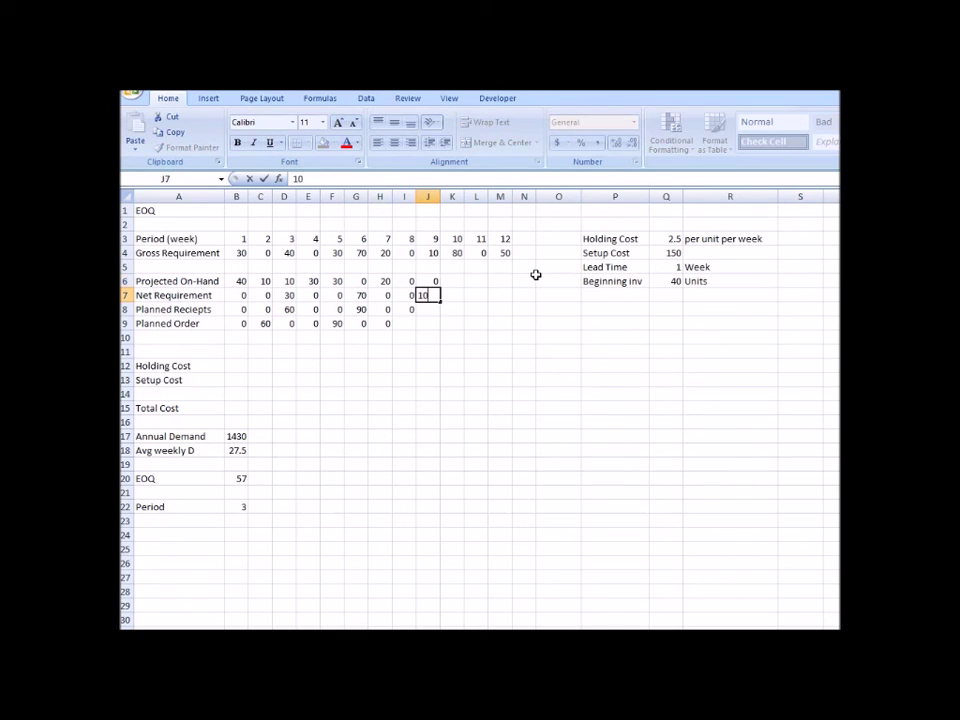
{"action": "key", "text": "Return"}
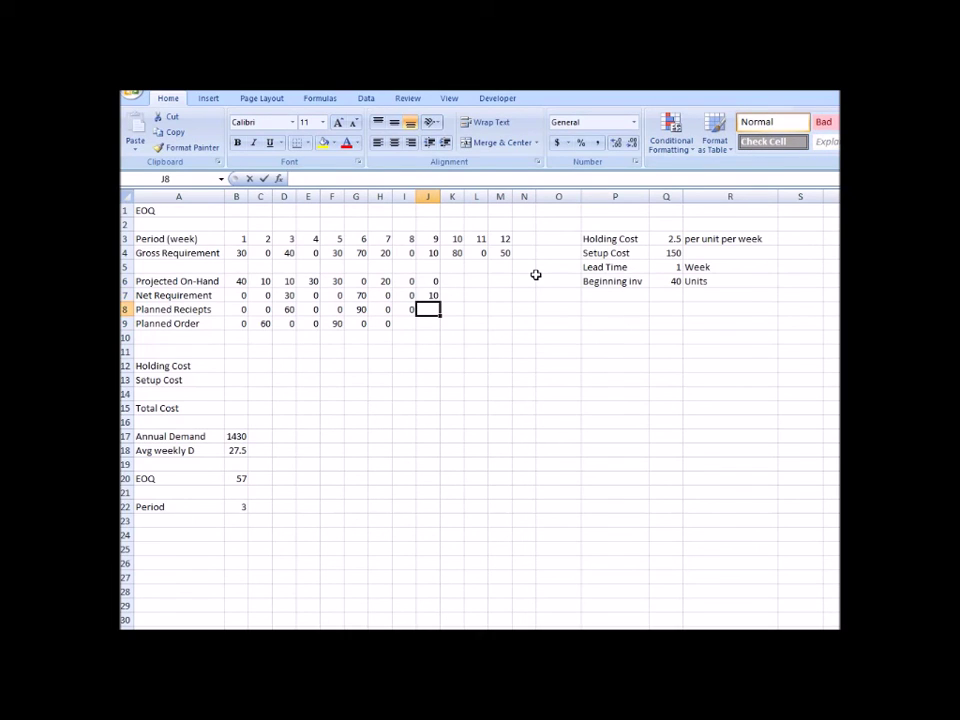
{"action": "type", "text": "90"}
{"action": "key", "text": "Return"}
{"action": "key", "text": "Left"}
{"action": "type", "text": "0"}
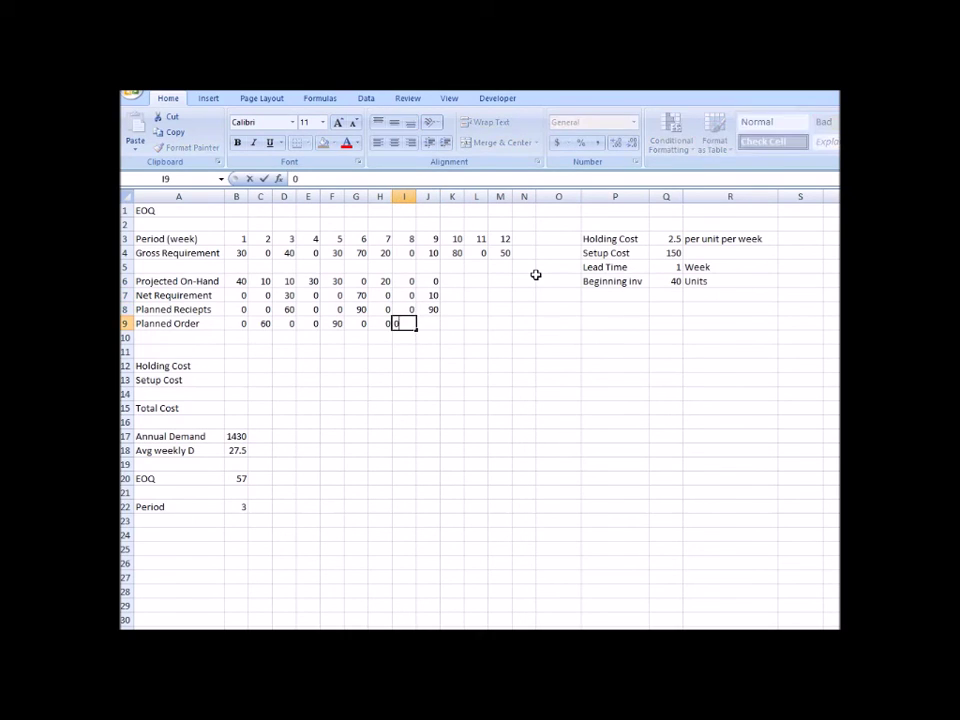
{"action": "key", "text": "Tab"}
{"action": "key", "text": "Left"}
{"action": "type", "text": "90"}
{"action": "key", "text": "Tab"}
{"action": "key", "text": "Tab"}
{"action": "key", "text": "Up"}
{"action": "key", "text": "Up"}
{"action": "key", "text": "Up"}
- Enter week 10 with 80 on hand, zero net requirement and receipt, and week 9 planned order 0
{"action": "type", "text": "8"}
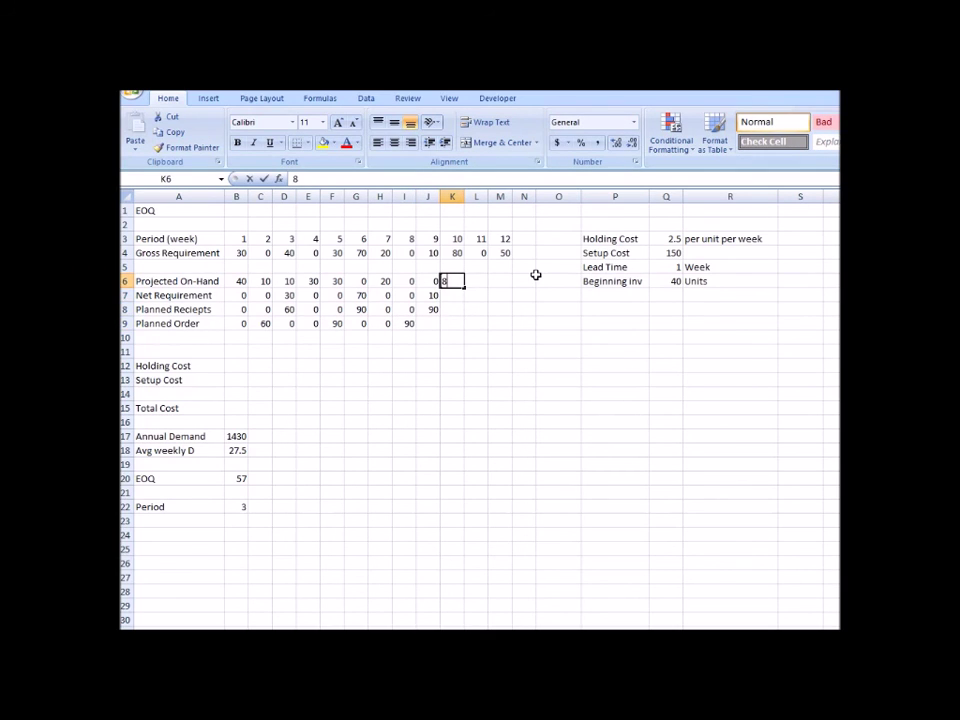
{"action": "type", "text": "0"}
{"action": "key", "text": "Return"}
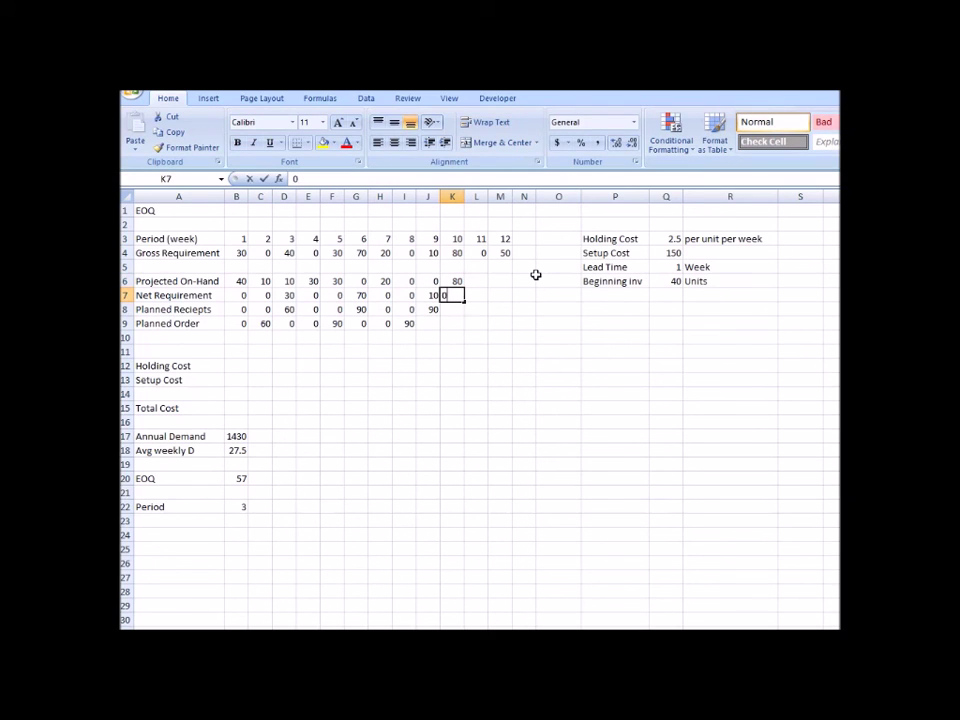
{"action": "type", "text": "0"}
{"action": "key", "text": "Return"}
{"action": "type", "text": "0"}
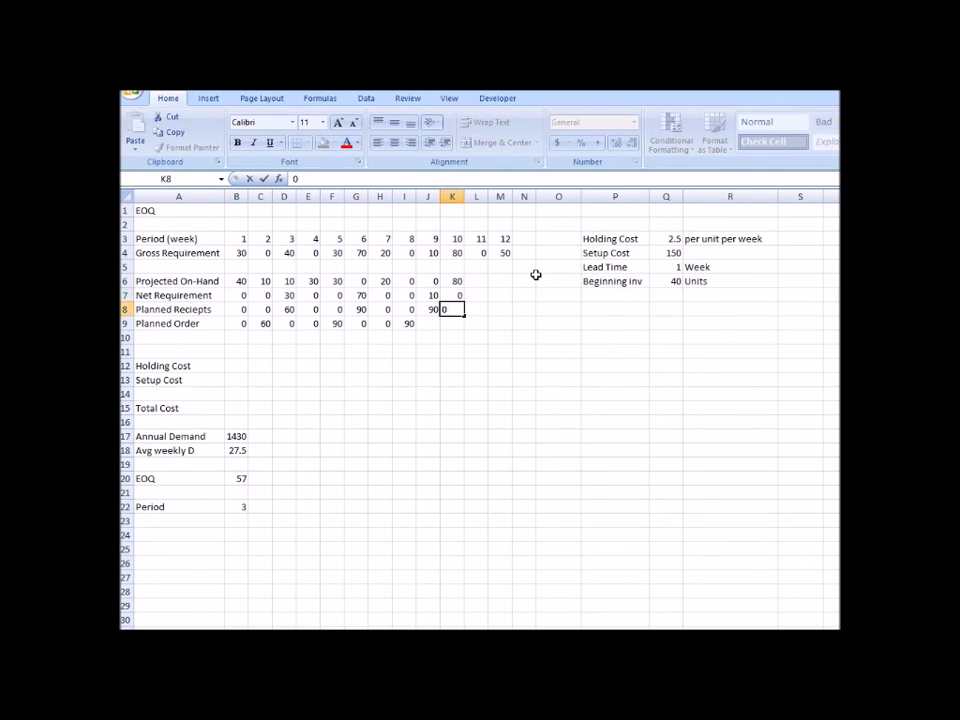
{"action": "key", "text": "Return"}
{"action": "key", "text": "Left"}
{"action": "type", "text": "0"}
{"action": "key", "text": "Tab"}
{"action": "key", "text": "Tab"}
{"action": "key", "text": "Up"}
{"action": "key", "text": "Up"}
{"action": "key", "text": "Up"}
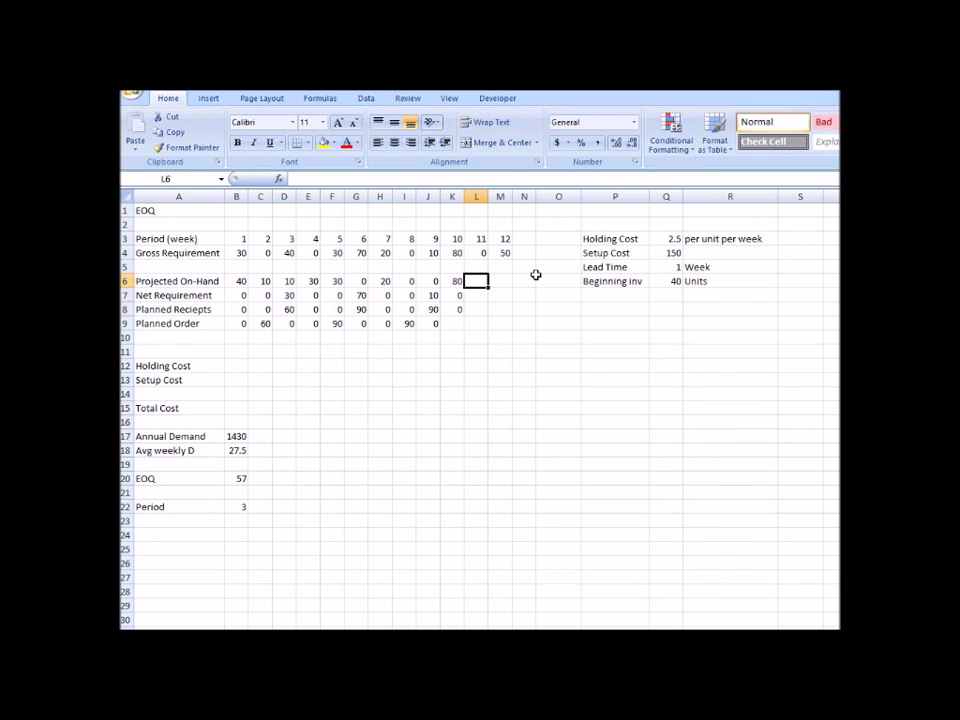
{"action": "type", "text": "0"}
- Enter zeros for week 11 on-hand, net requirement and receipt, and for week 10's planned order
{"action": "key", "text": "Return"}
{"action": "type", "text": "0"}
{"action": "key", "text": "Return"}
{"action": "type", "text": "0"}
{"action": "key", "text": "Return"}
{"action": "key", "text": "Left"}
{"action": "type", "text": "0"}
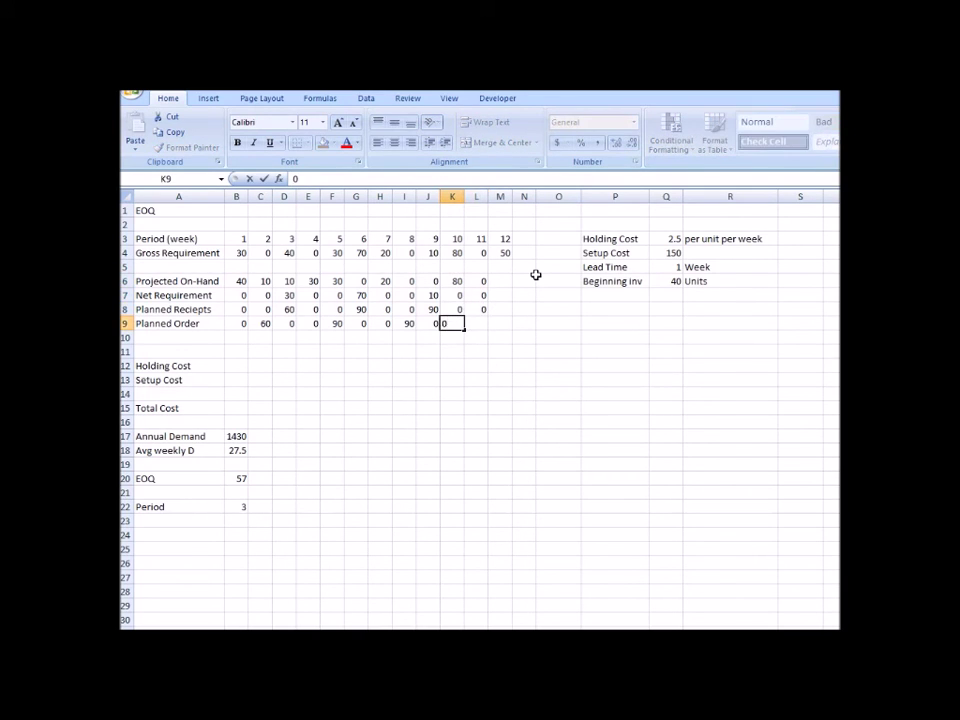
{"action": "key", "text": "Tab"}
{"action": "key", "text": "Up"}
{"action": "key", "text": "Tab"}
{"action": "key", "text": "Up"}
{"action": "key", "text": "Up"}
- Enter week 12 as 0 on hand, net requirement and receipt 50, with 50 planned in week 11
{"action": "key", "text": "F2"}
{"action": "type", "text": "0"}
{"action": "key", "text": "Return"}
{"action": "type", "text": "50"}
{"action": "key", "text": "Return"}
{"action": "type", "text": "50"}
{"action": "key", "text": "Return"}
{"action": "key", "text": "Left"}
{"action": "key", "text": "F2"}
{"action": "type", "text": "50"}
{"action": "key", "text": "Tab"}
{"action": "type", "text": "0"}
{"action": "key", "text": "Return"}
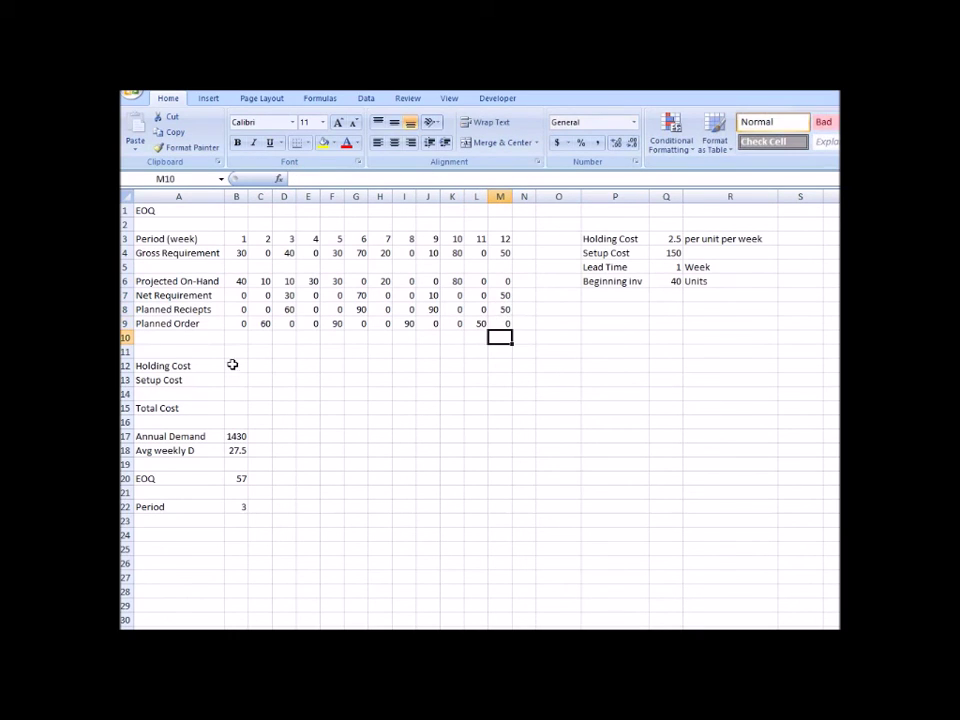
- Total the projected on-hand in N6 with a SUM over row 6, giving 180
{"action": "left_click", "coordinate": [233, 365]}
{"action": "left_click", "coordinate": [523, 281]}
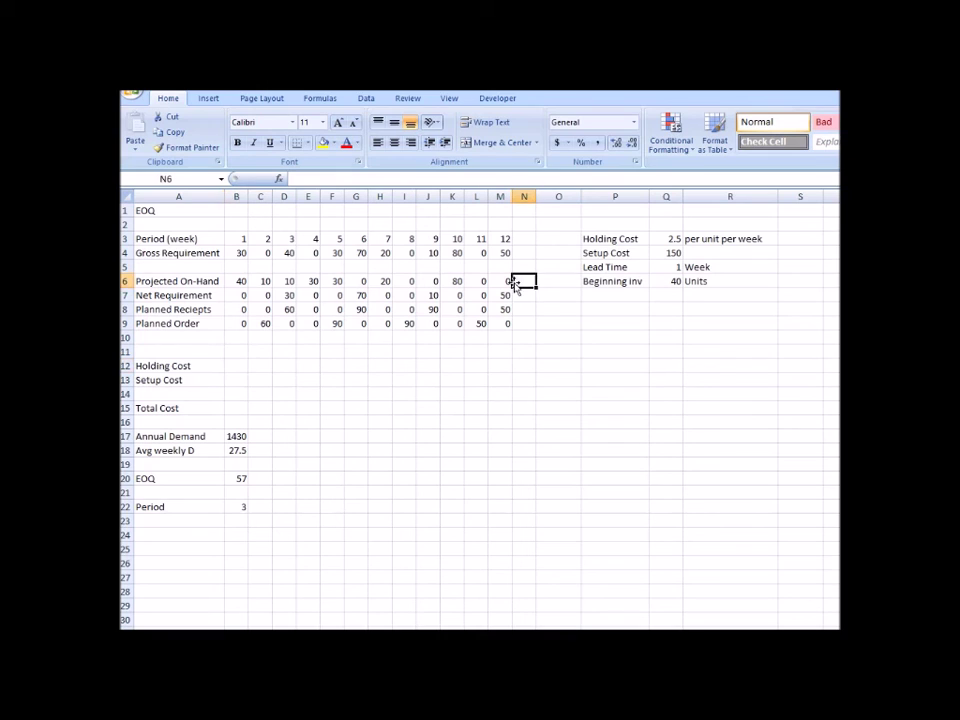
{"action": "type", "text": "=sum("}
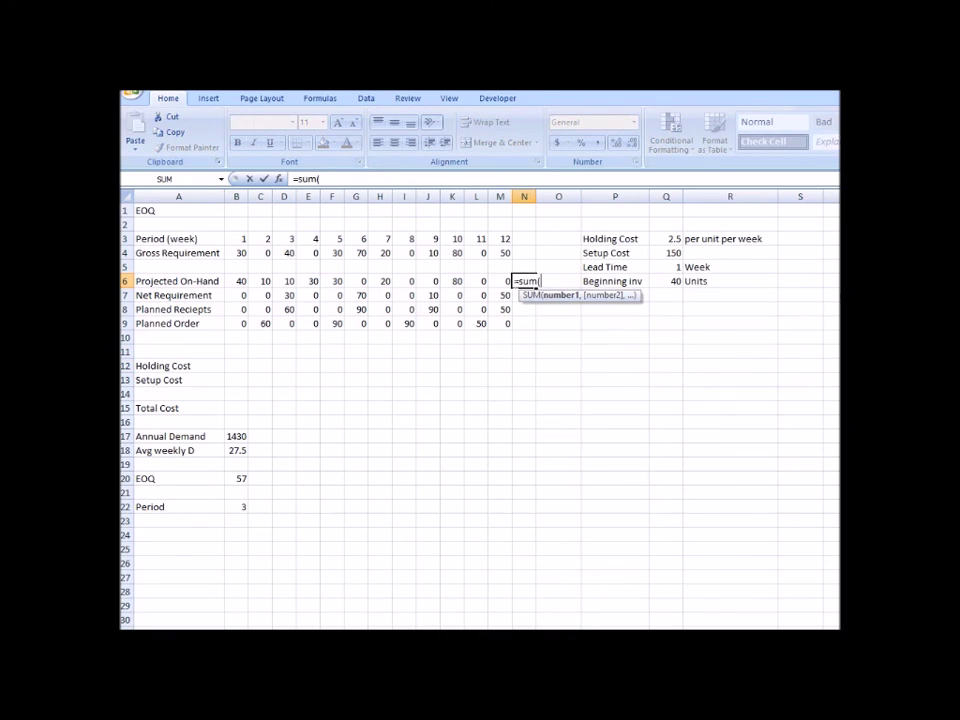
{"action": "key", "text": "Left"}
{"action": "key", "text": "shift+Left"}
{"action": "key", "text": "shift+Left"}
{"action": "key", "text": "shift+Left"}
{"action": "key", "text": "shift+Left"}
{"action": "key", "text": "shift+Left"}
{"action": "key", "text": "shift+Left"}
{"action": "key", "text": "shift+Left"}
{"action": "key", "text": "shift+Left"}
{"action": "key", "text": "shift+Left"}
{"action": "key", "text": "shift+Left"}
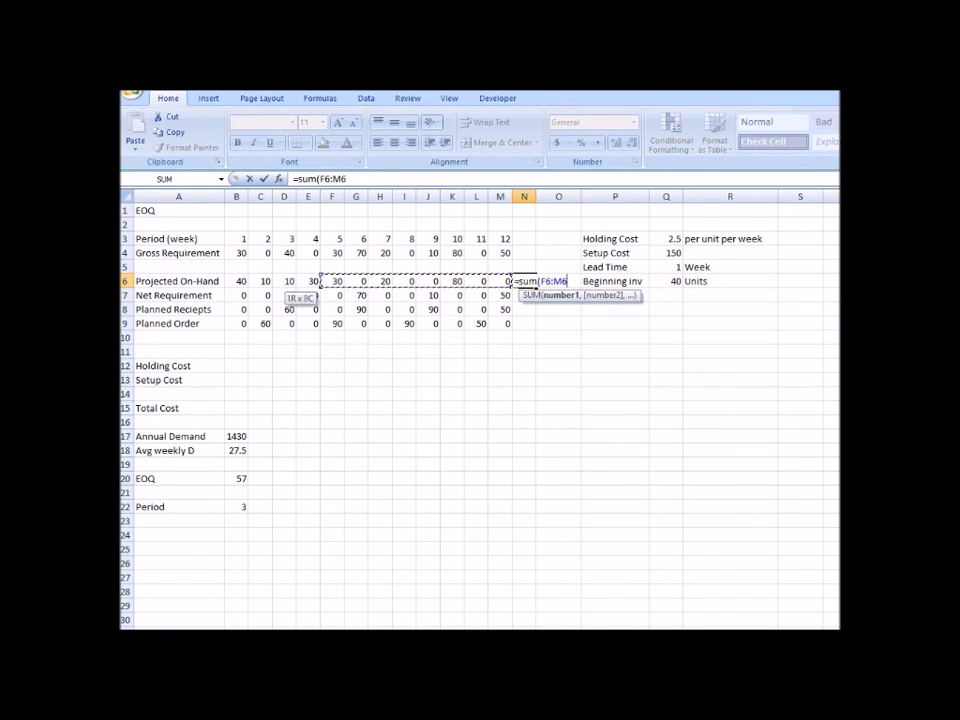
{"action": "key", "text": "Return"}
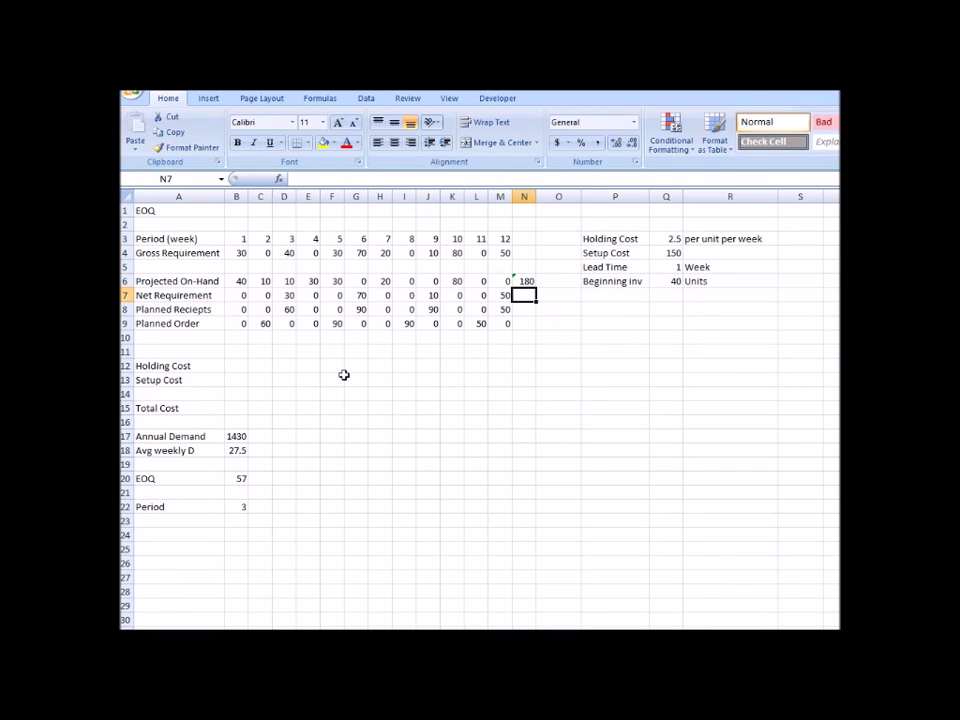
- Compute holding cost as =N6*Q3 (450) and setup cost as 4 times Q4 (600)
{"action": "left_click", "coordinate": [240, 366]}
{"action": "type", "text": "="}
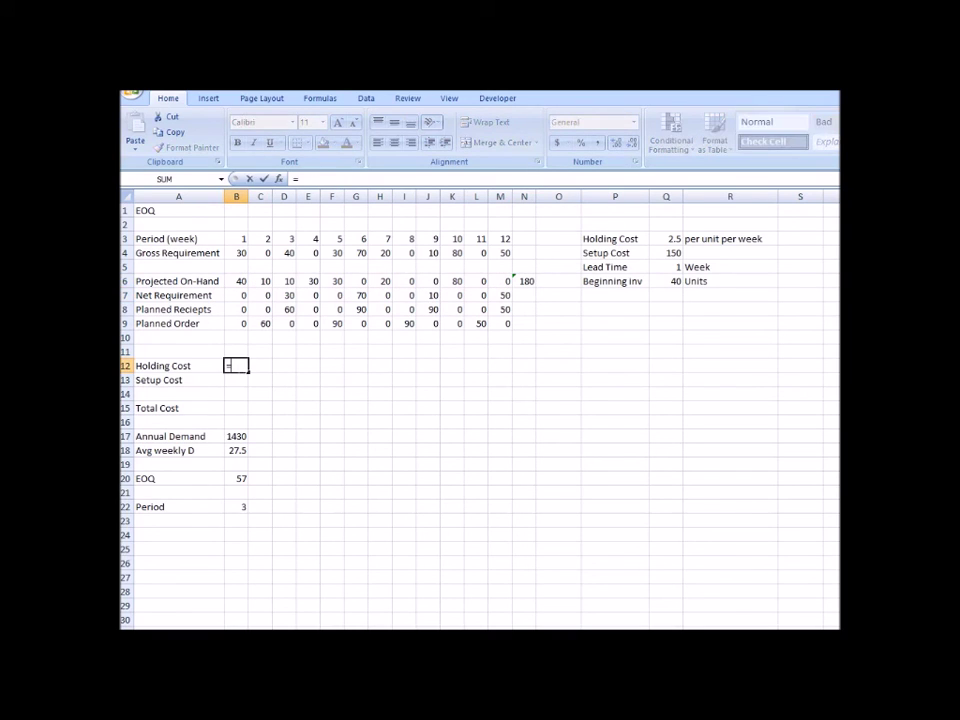
{"action": "left_click", "coordinate": [522, 281]}
{"action": "type", "text": "*"}
{"action": "left_click", "coordinate": [668, 239]}
{"action": "key", "text": "Return"}
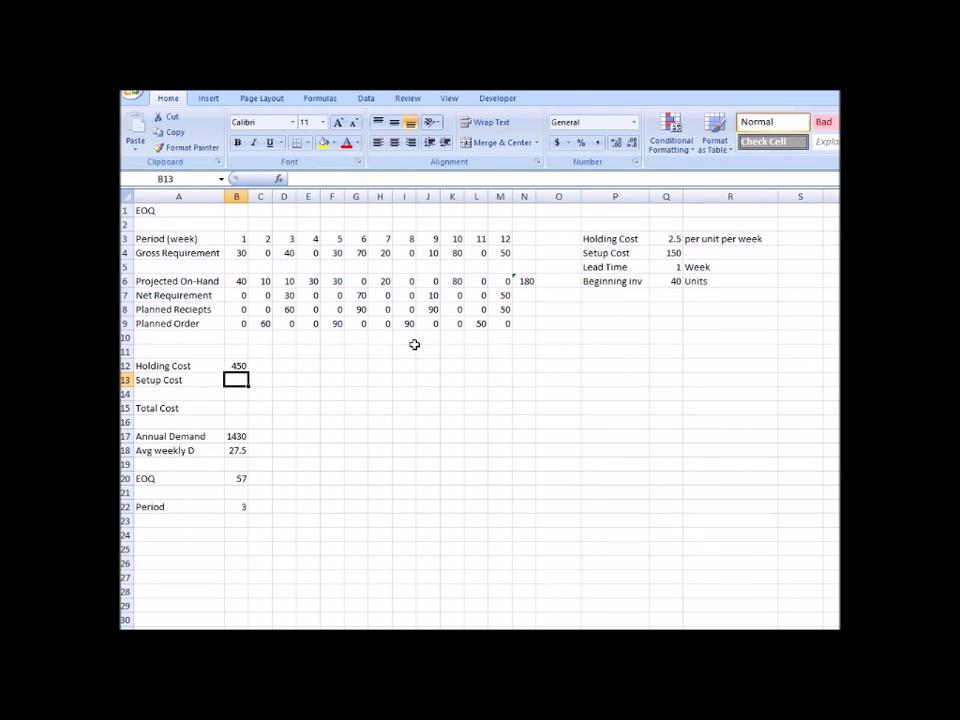
{"action": "type", "text": "+4*"}
{"action": "left_click", "coordinate": [666, 249]}
{"action": "key", "text": "Return"}
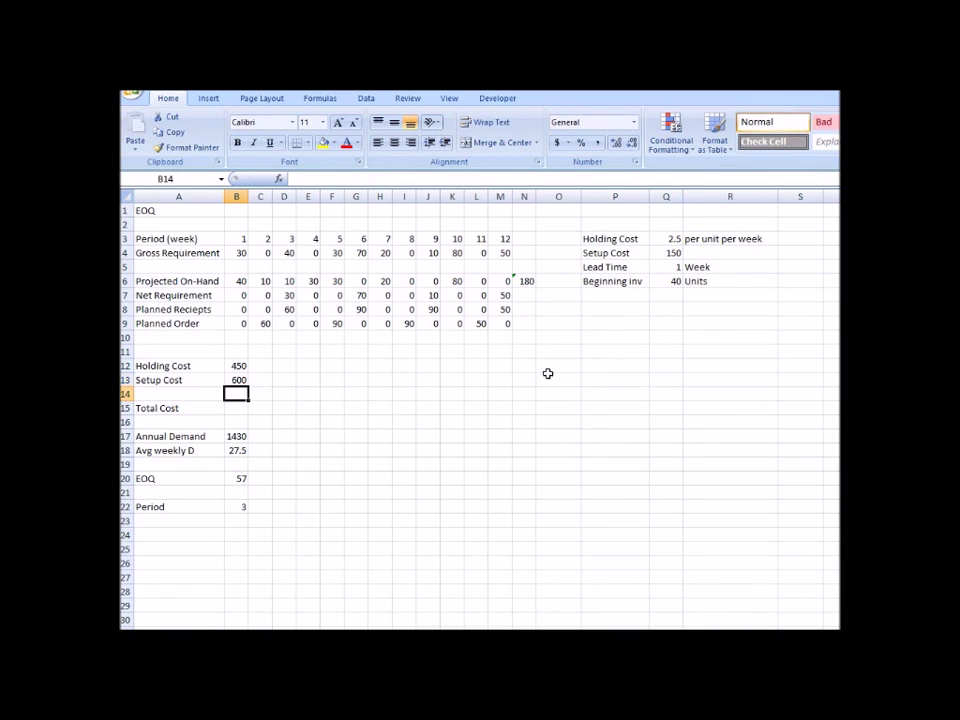
- Enter total cost in B15 as =B13+B12, adding holding and setup costs
{"action": "left_click", "coordinate": [240, 408]}
{"action": "type", "text": "="}
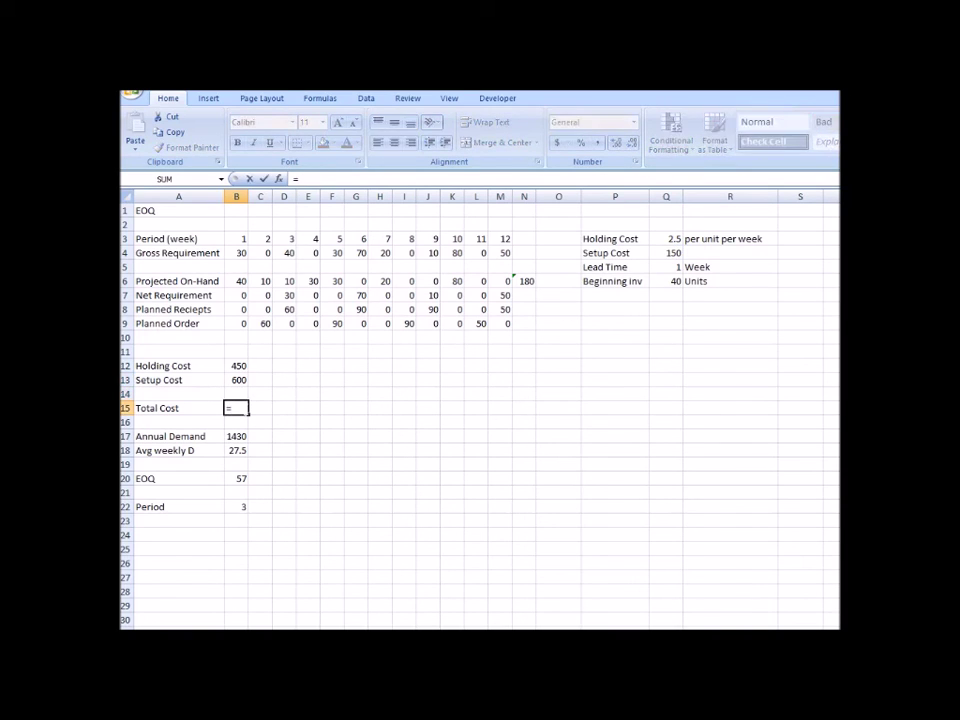
{"action": "key", "text": "Up"}
{"action": "key", "text": "Up"}
{"action": "type", "text": "+"}
{"action": "key", "text": "Up"}
{"action": "key", "text": "Up"}
{"action": "key", "text": "Up"}
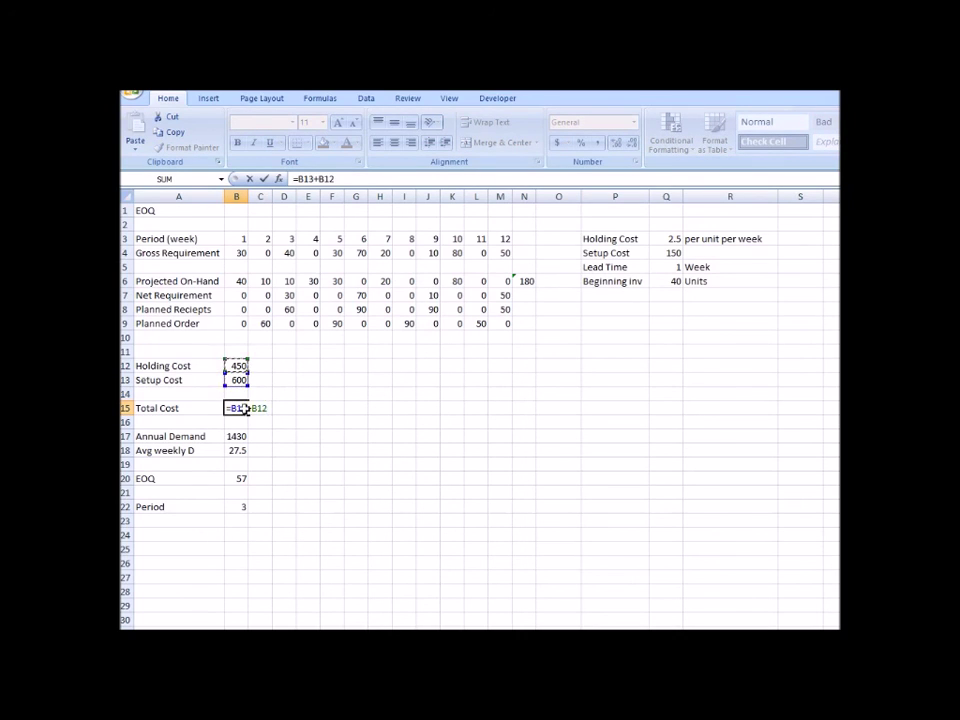
{"action": "key", "text": "Return"}
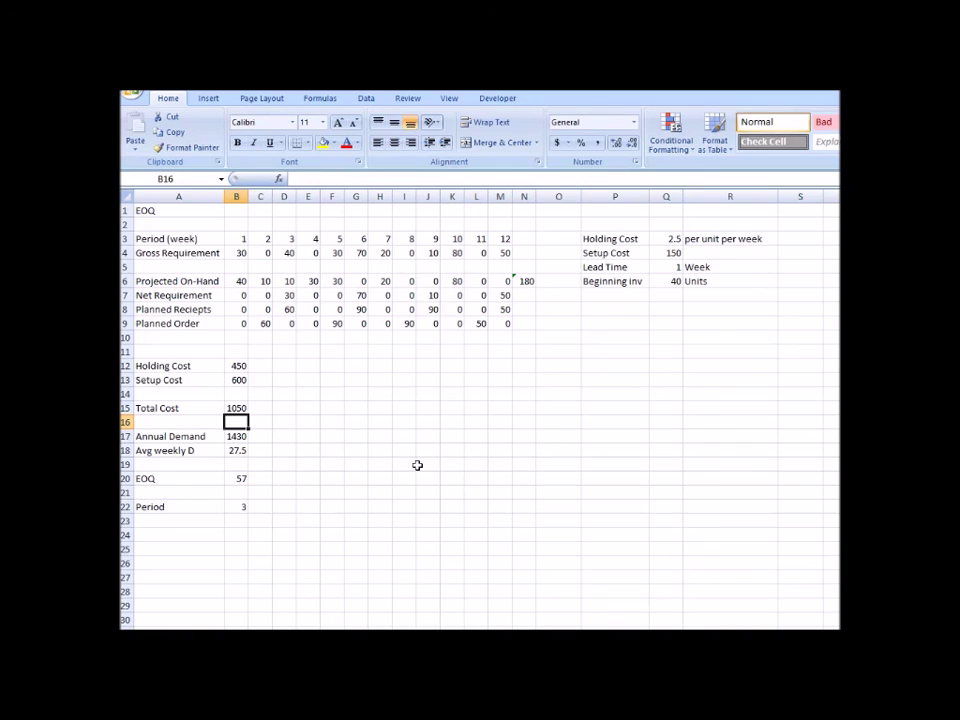